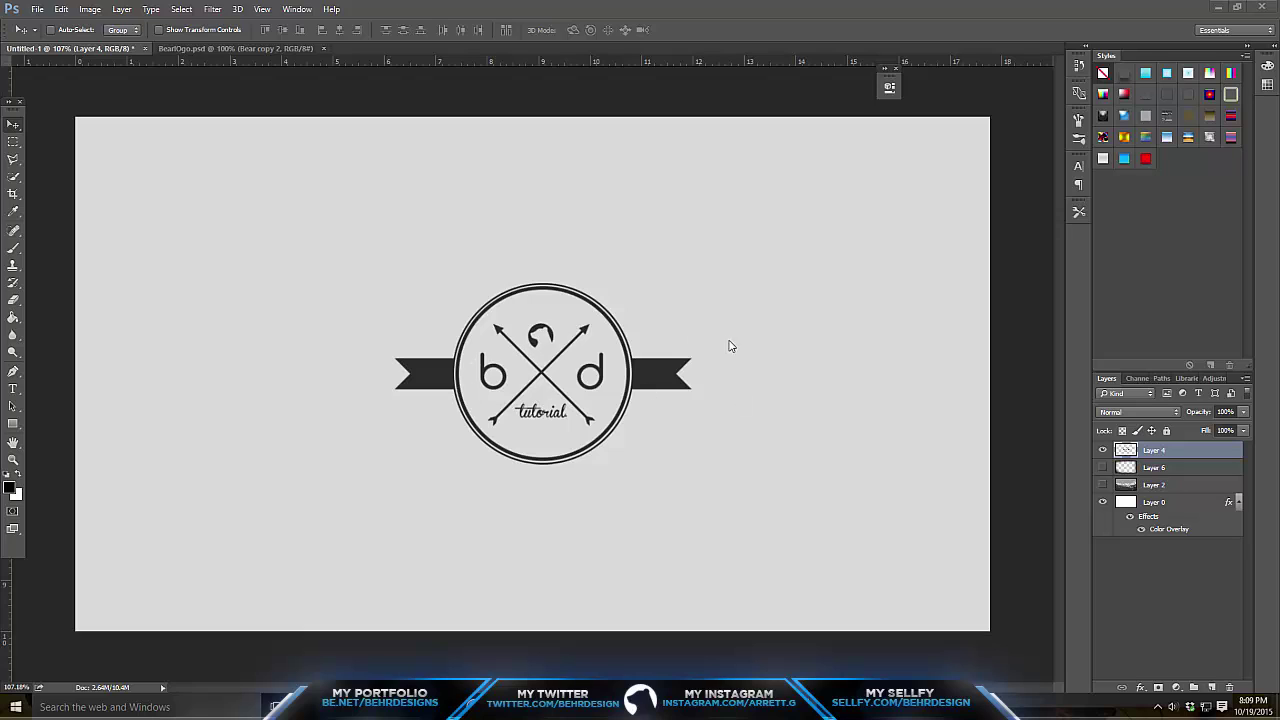
Press F9 and click in the workspace to get ready to move the bd logo.
key("F9")
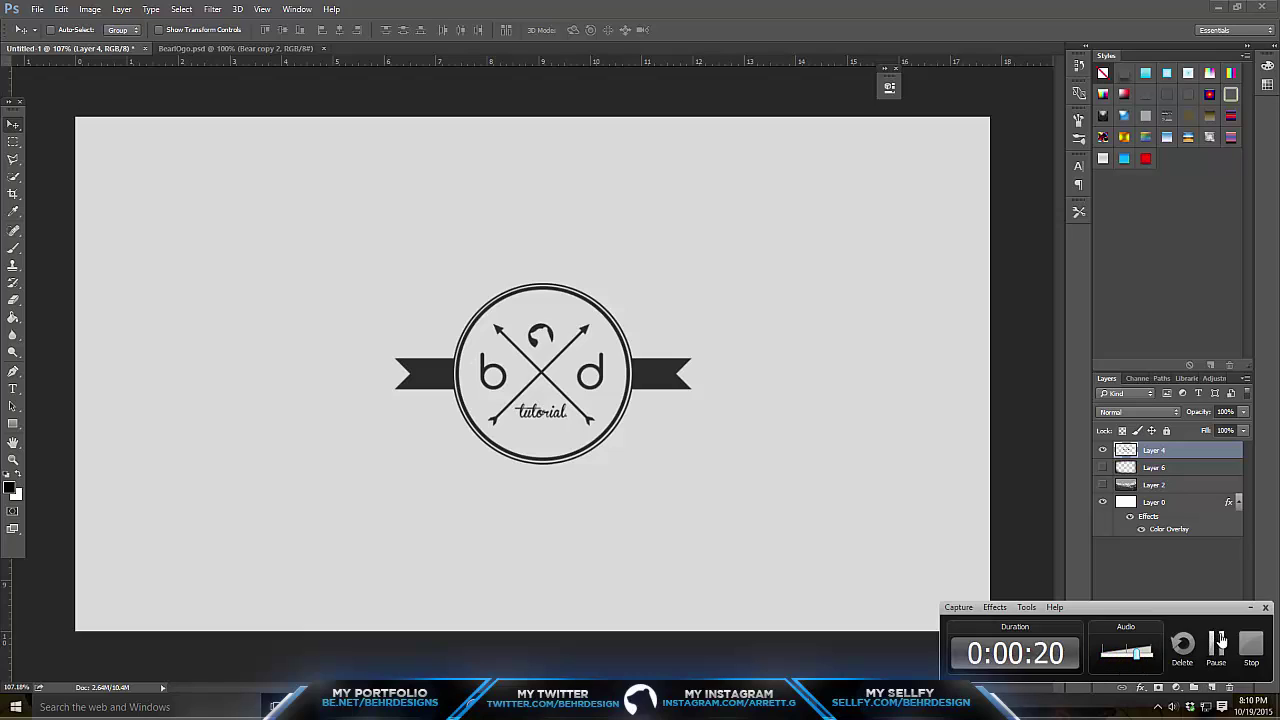
left_click(1249, 608)
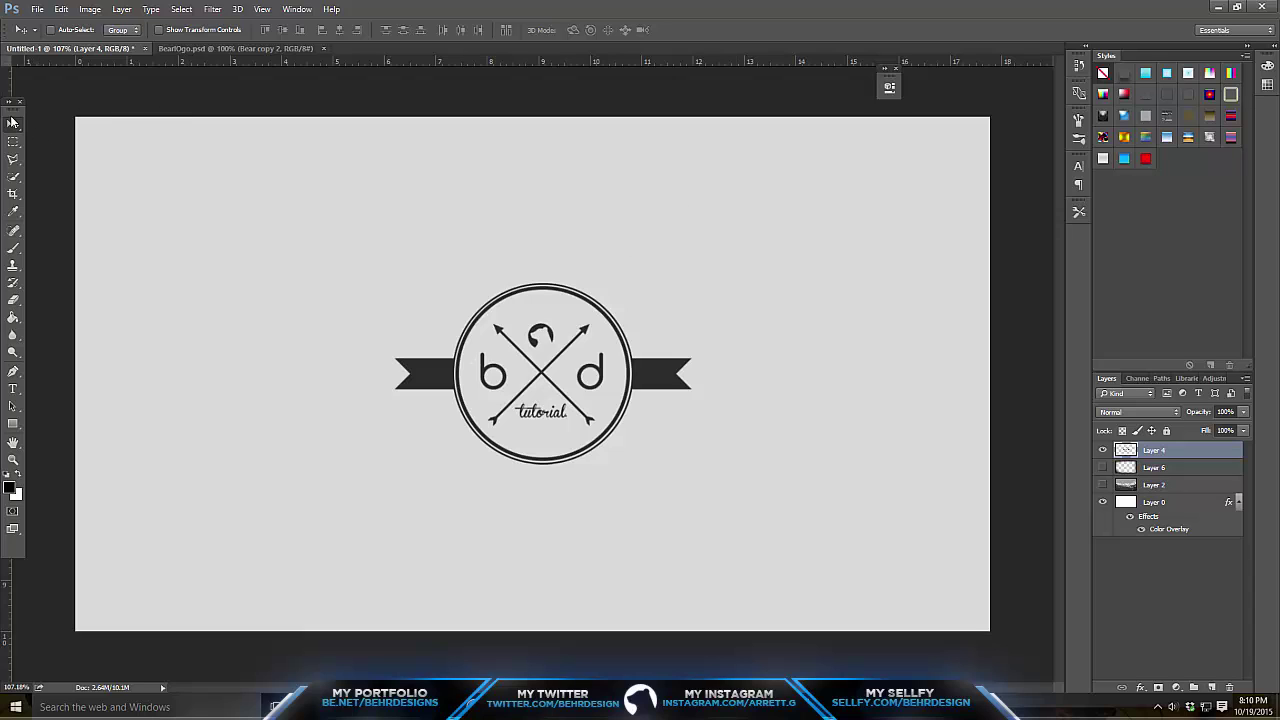
Drag the bd logo to the upper left and set the foreground colour to #1c1c1c.
left_click_drag(488, 360, 180, 207)
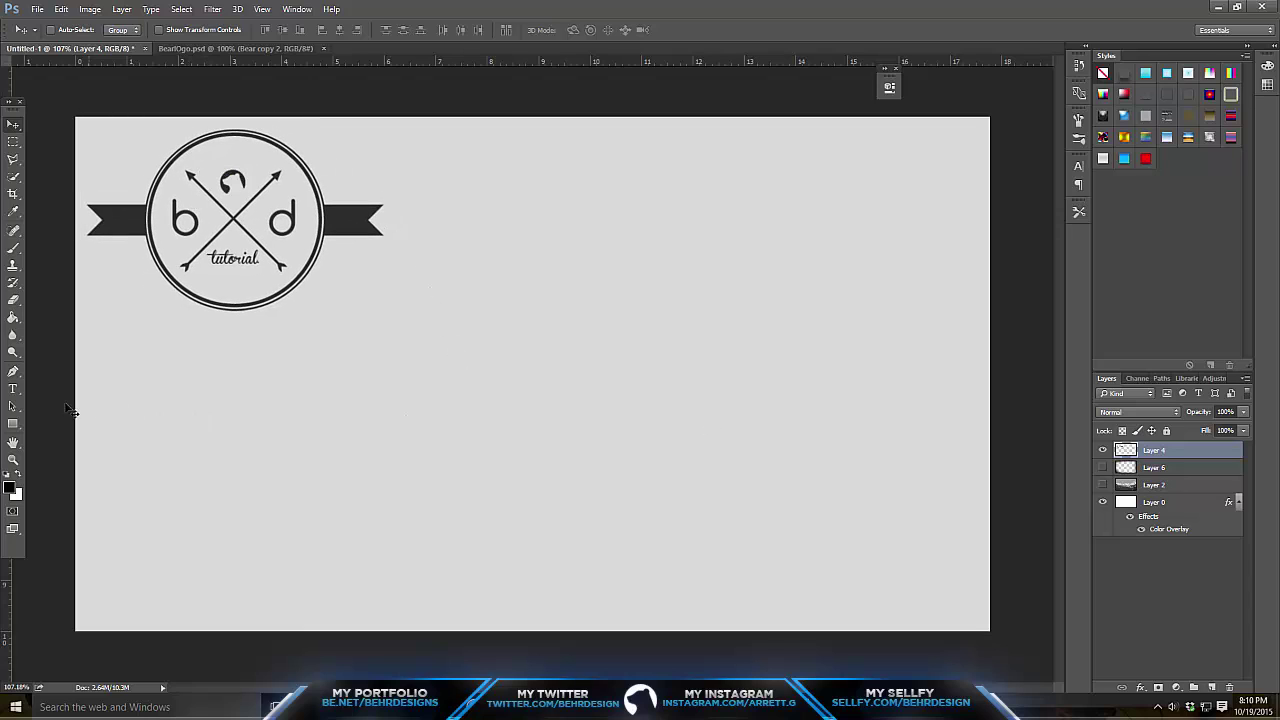
left_click(10, 487)
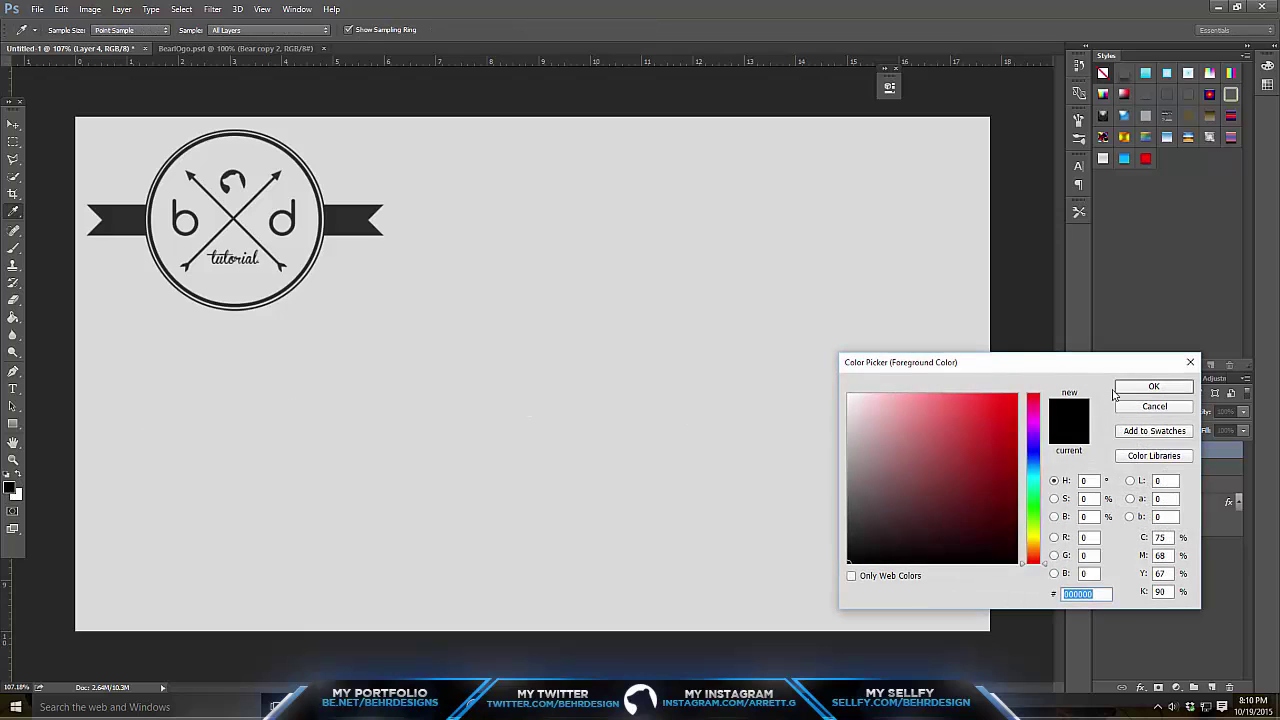
left_click(1133, 406)
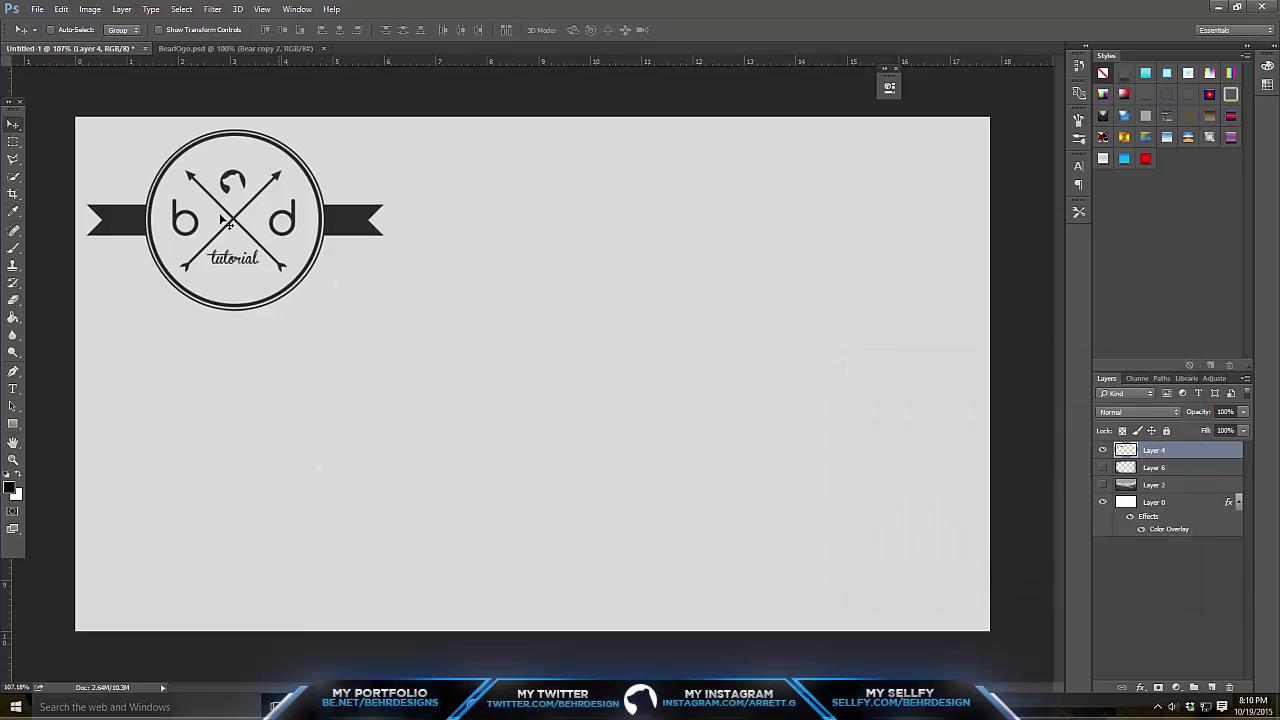
left_click(10, 488)
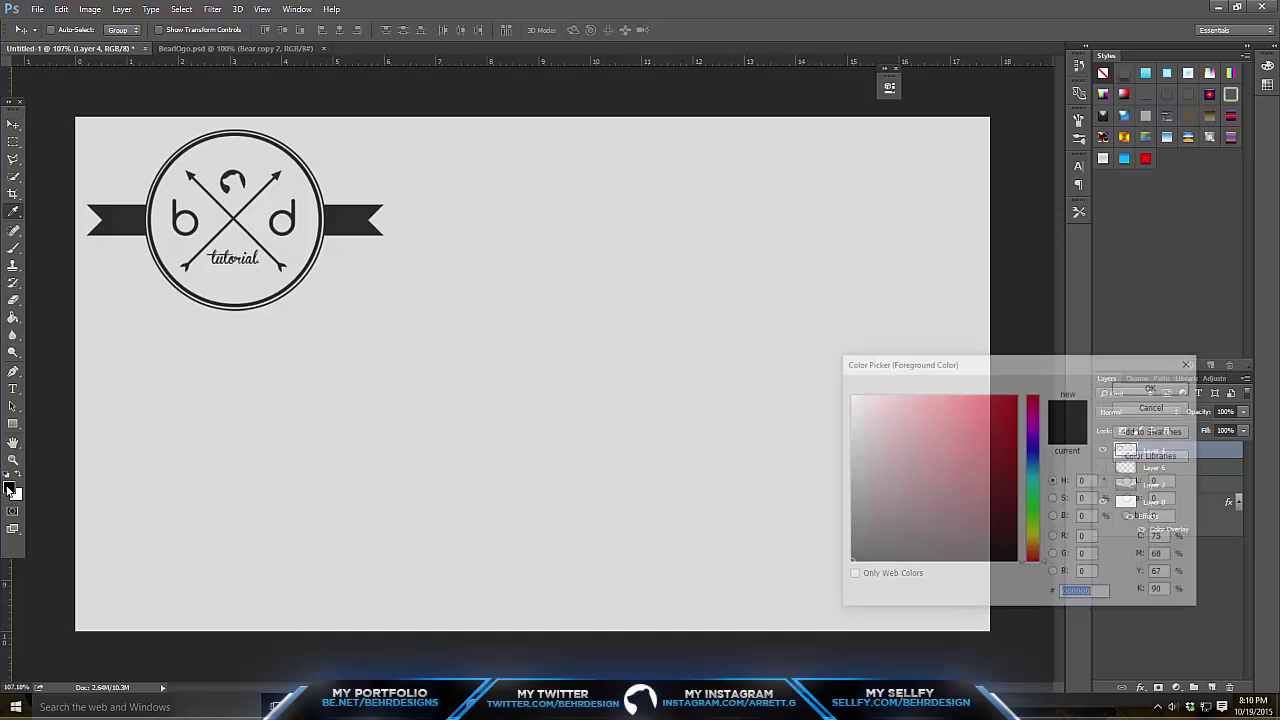
left_click_drag(856, 530, 823, 543)
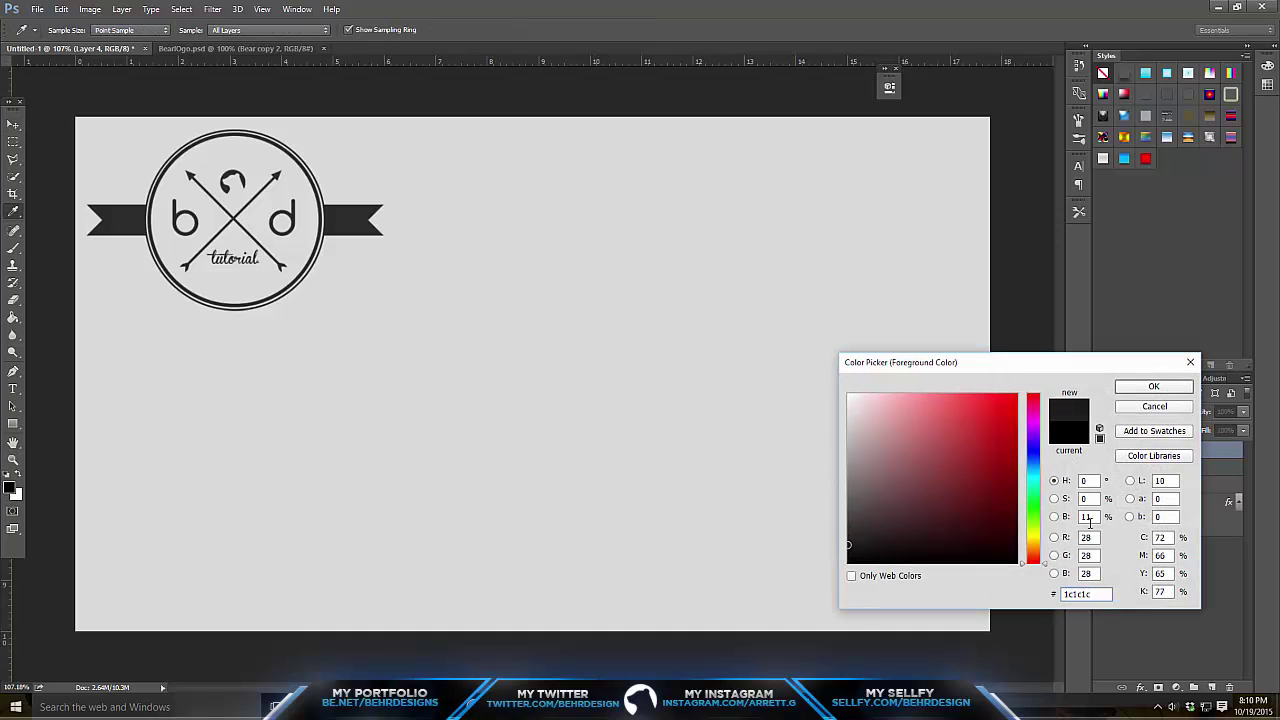
left_click(1154, 387)
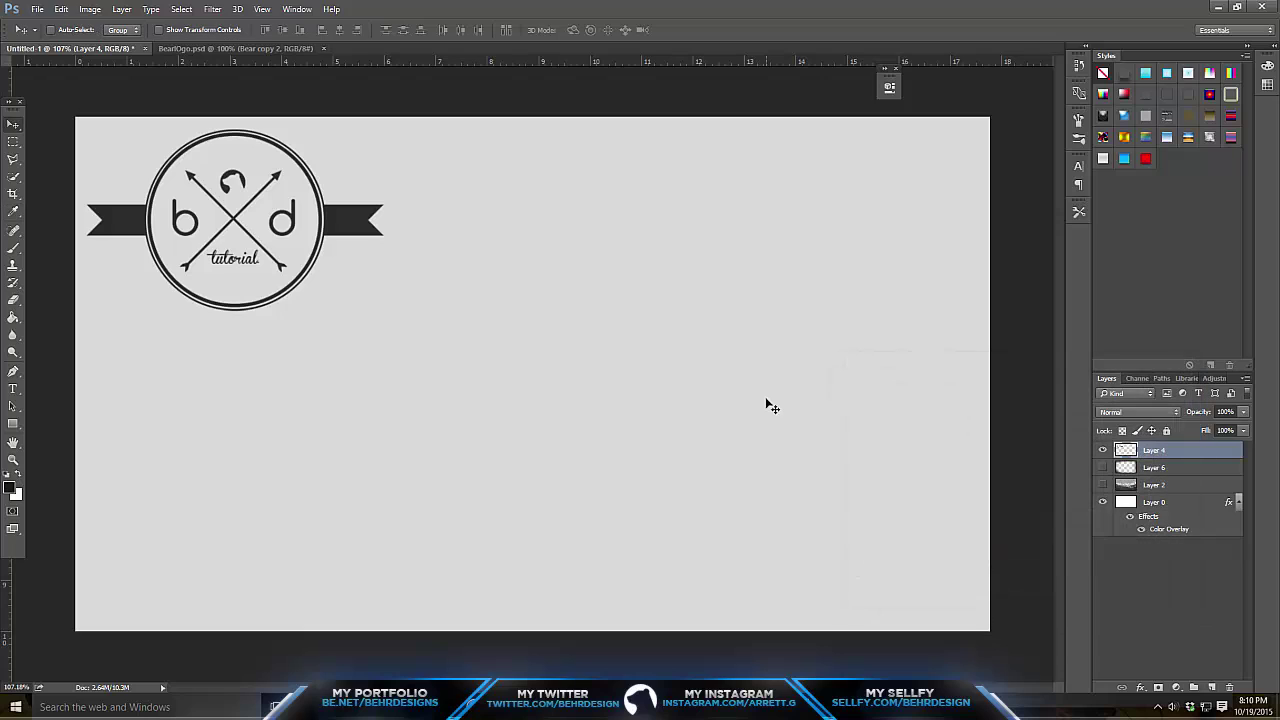
Draw a large circle with the Ellipse Tool and reposition it near the canvas centre.
left_click(13, 423)
left_click(57, 460)
left_click_drag(473, 273, 852, 598)
left_click(851, 79)
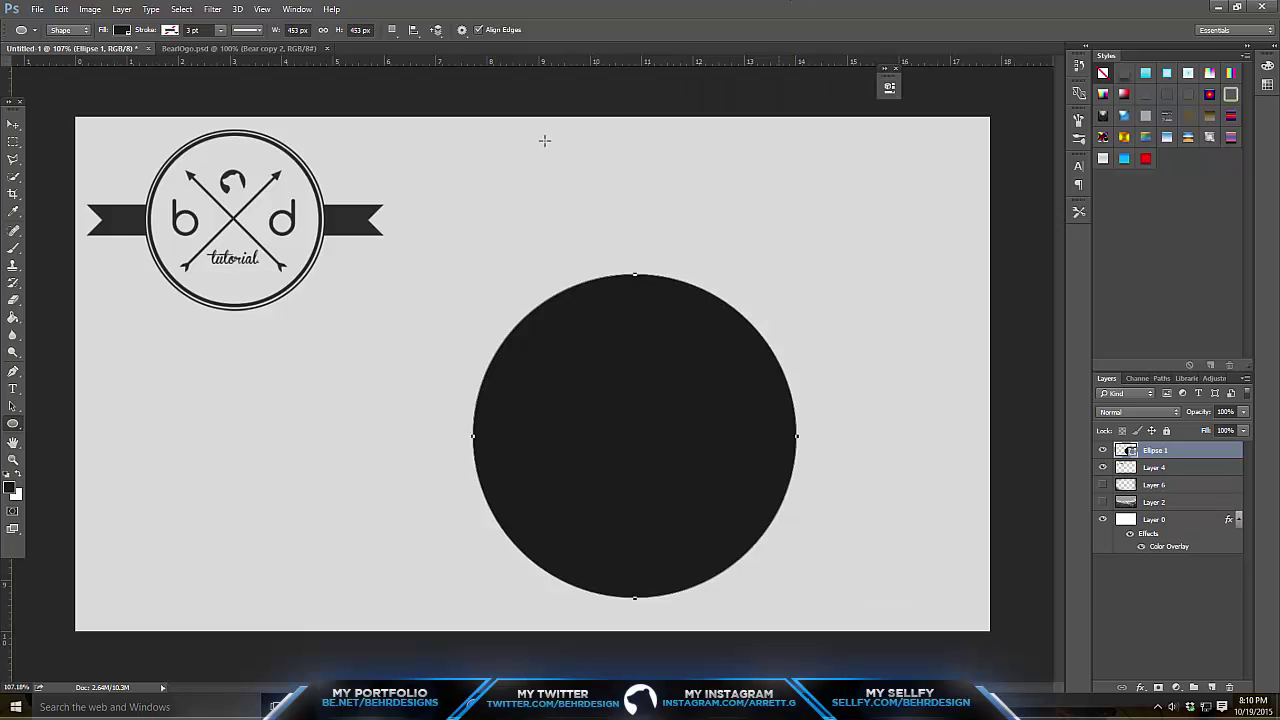
left_click(13, 124)
left_click_drag(635, 335, 607, 292)
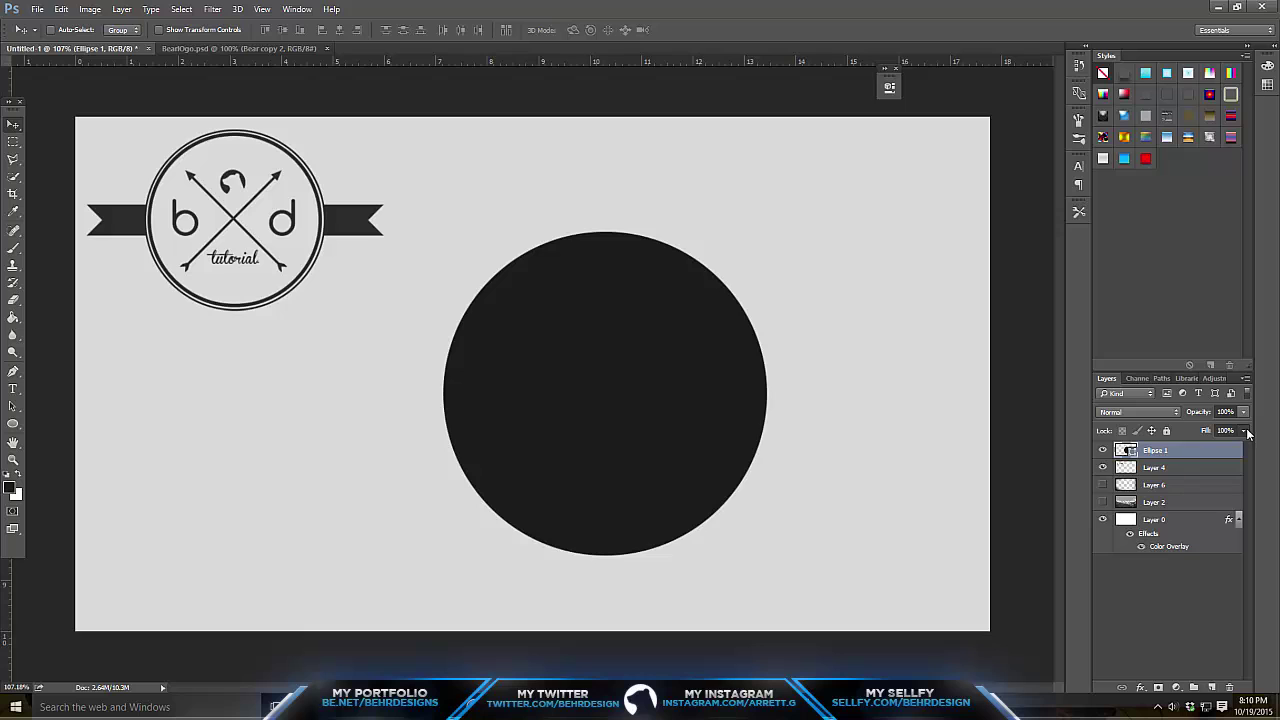
Set the circle's fill to 0% and add a Stroke layer style.
left_click(1244, 430)
left_click_drag(1205, 448, 1175, 448)
right_click(1152, 452)
left_click(1052, 96)
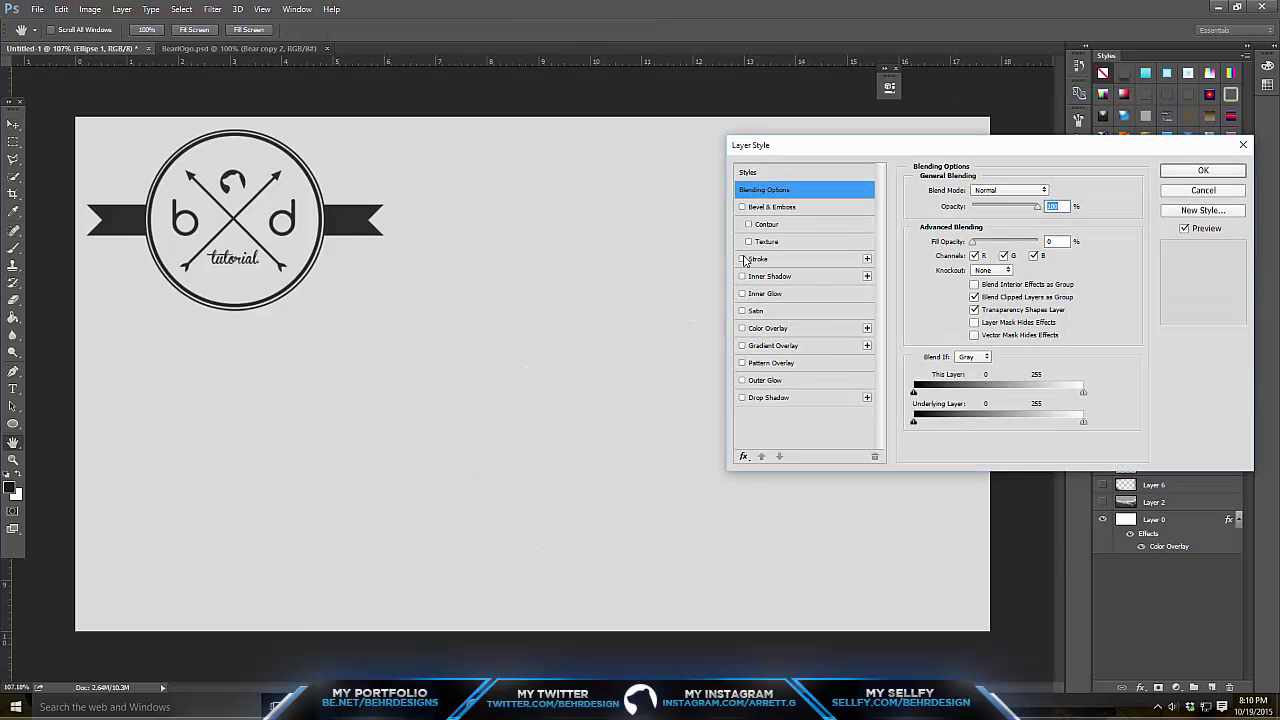
left_click(743, 259)
Apply the 8 px stroke, then duplicate the ring and scale the copy to about 104%.
type("8")
key("Return")
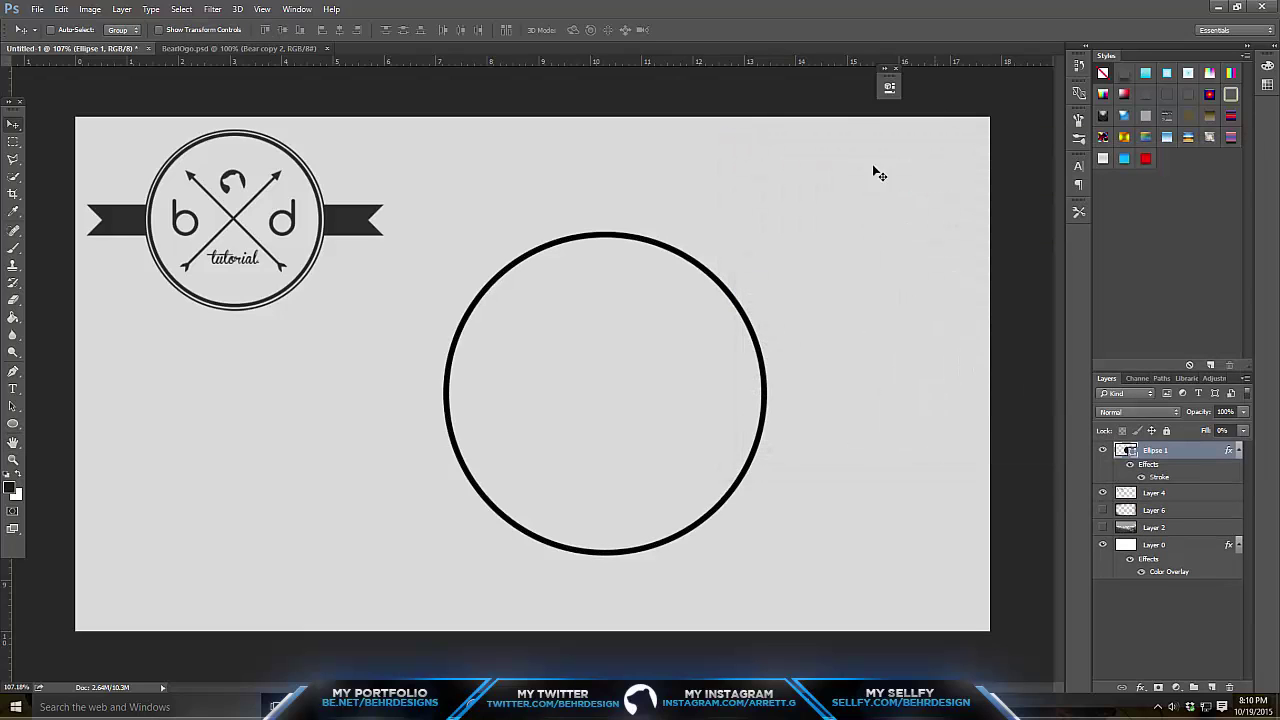
key("ctrl+j")
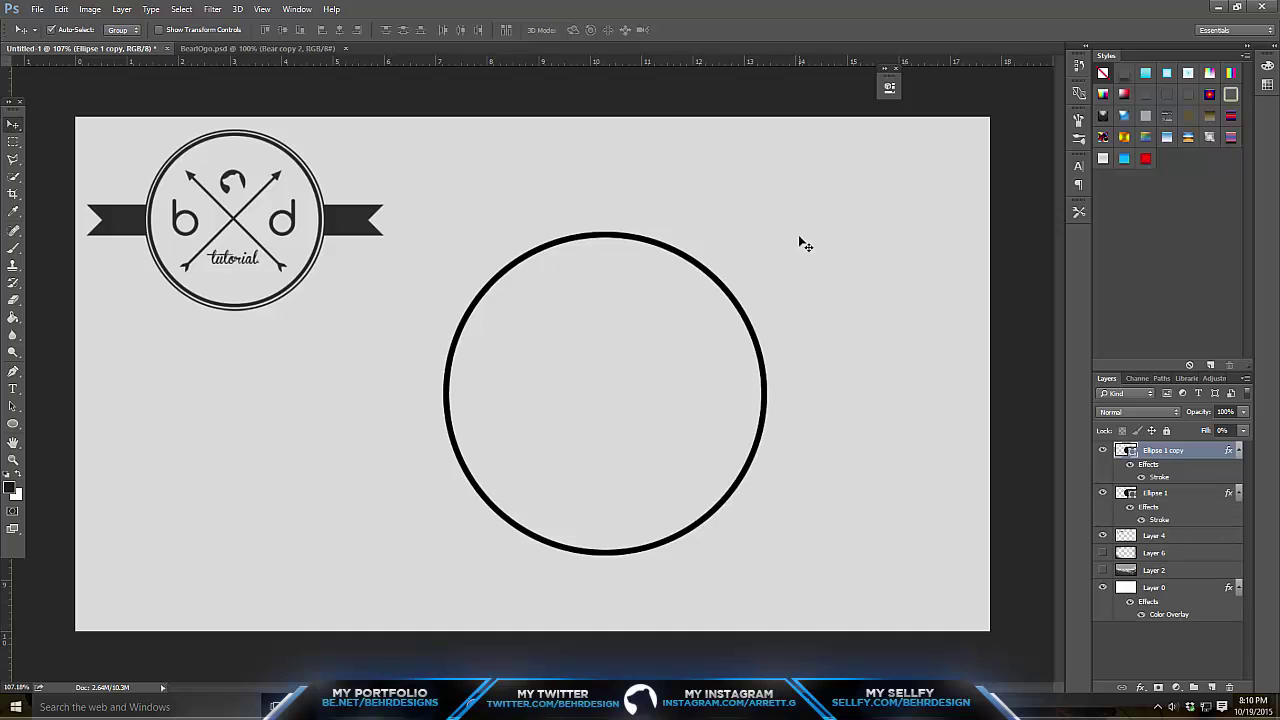
key("ctrl+t")
left_click_drag(767, 230, 779, 221)
left_click_drag(753, 273, 745, 272)
key("Return")
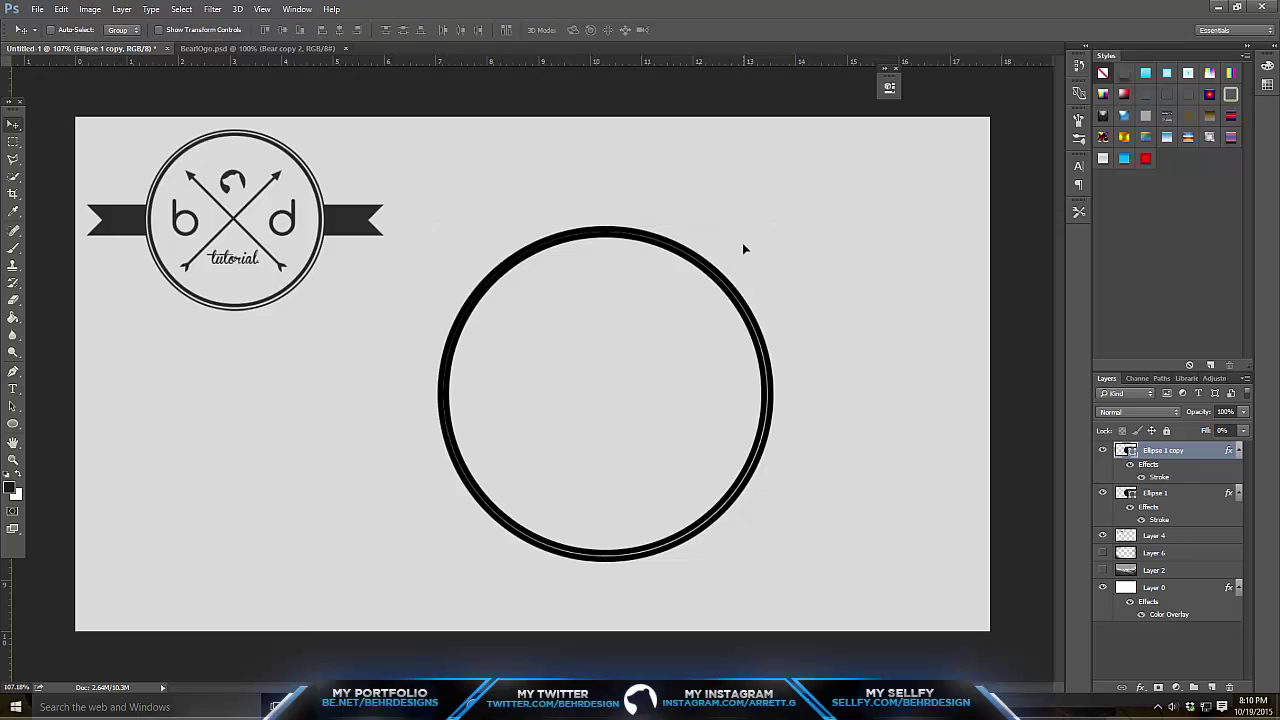
Give the copied ring a thinner 4 px stroke and nudge it into position.
right_click(1164, 447)
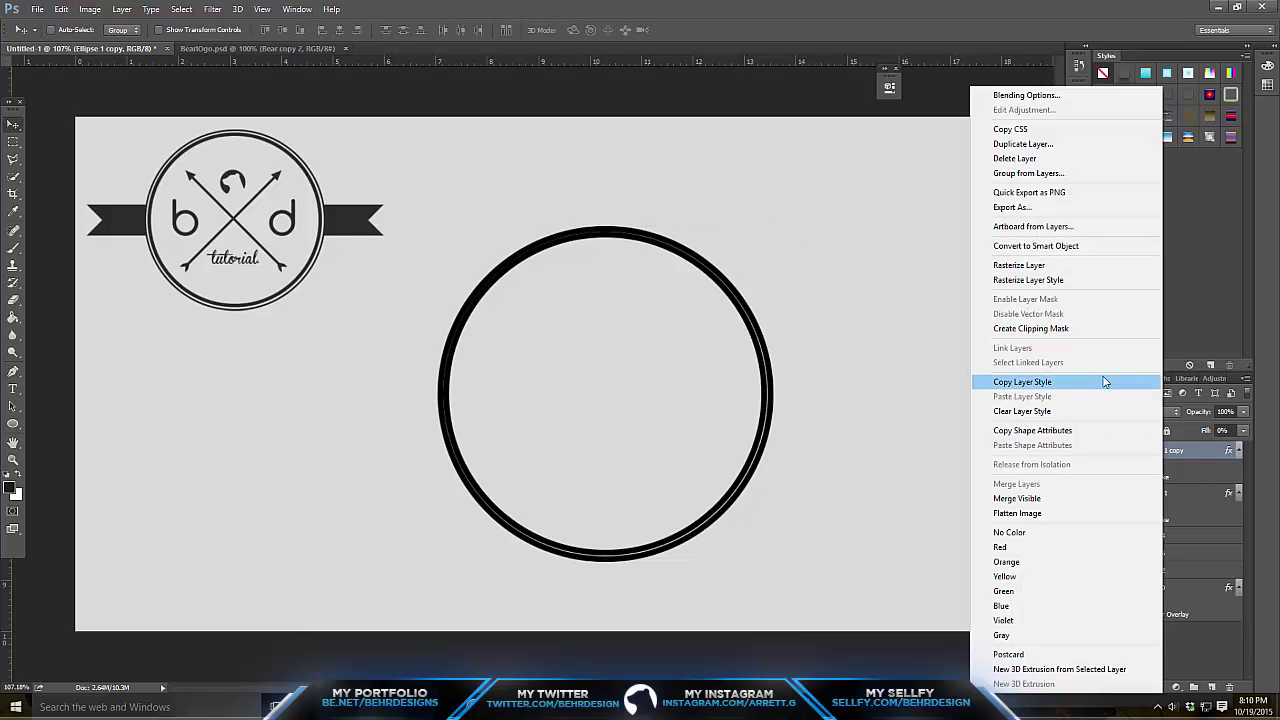
left_click(1049, 97)
left_click(760, 262)
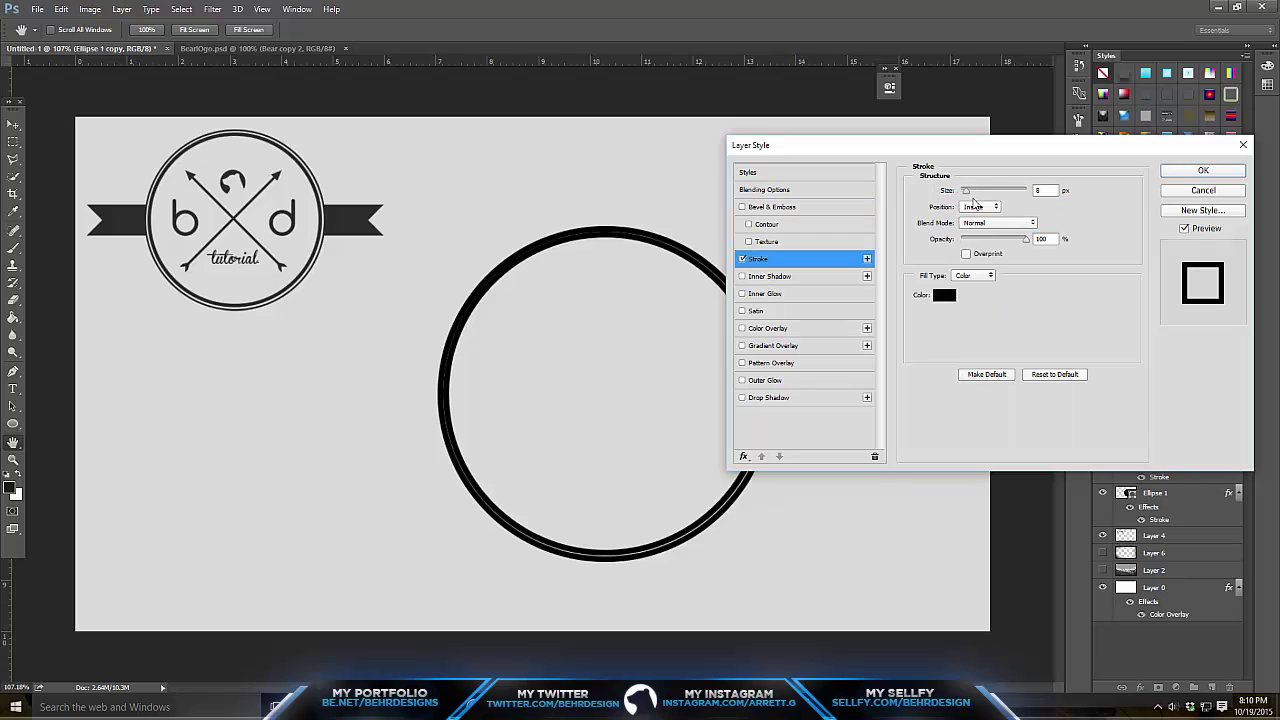
type("4")
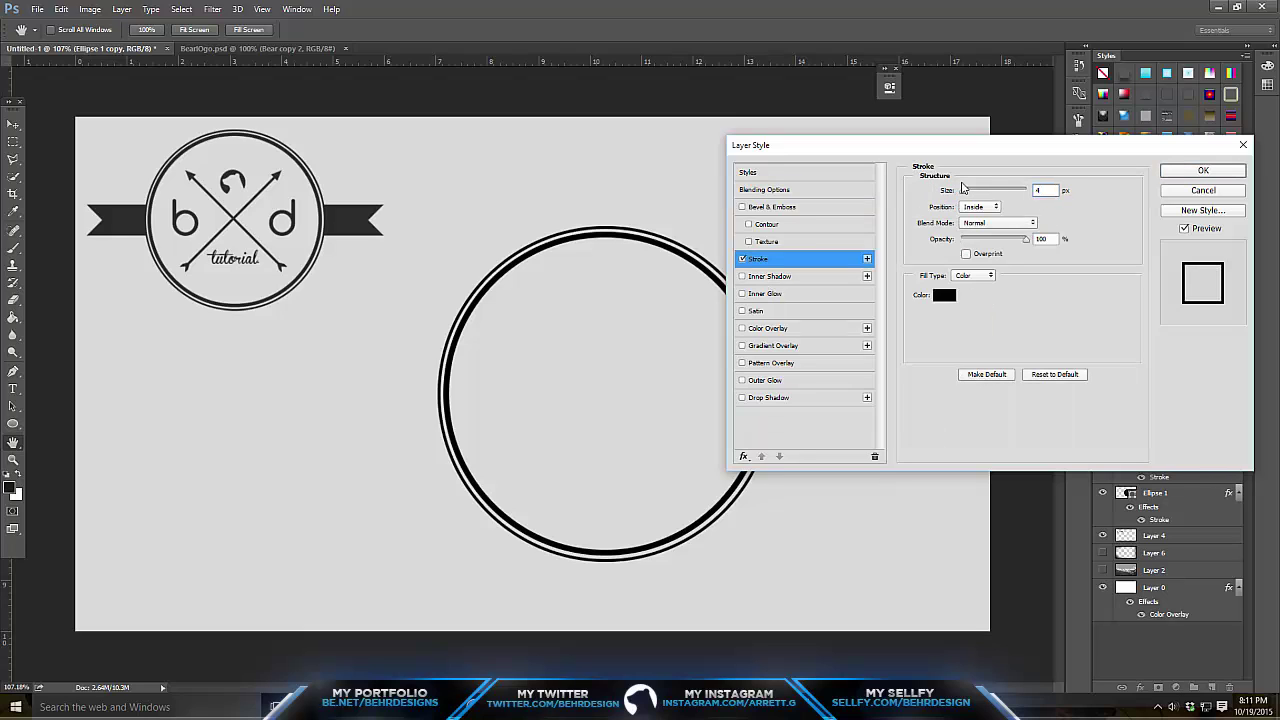
key("Return")
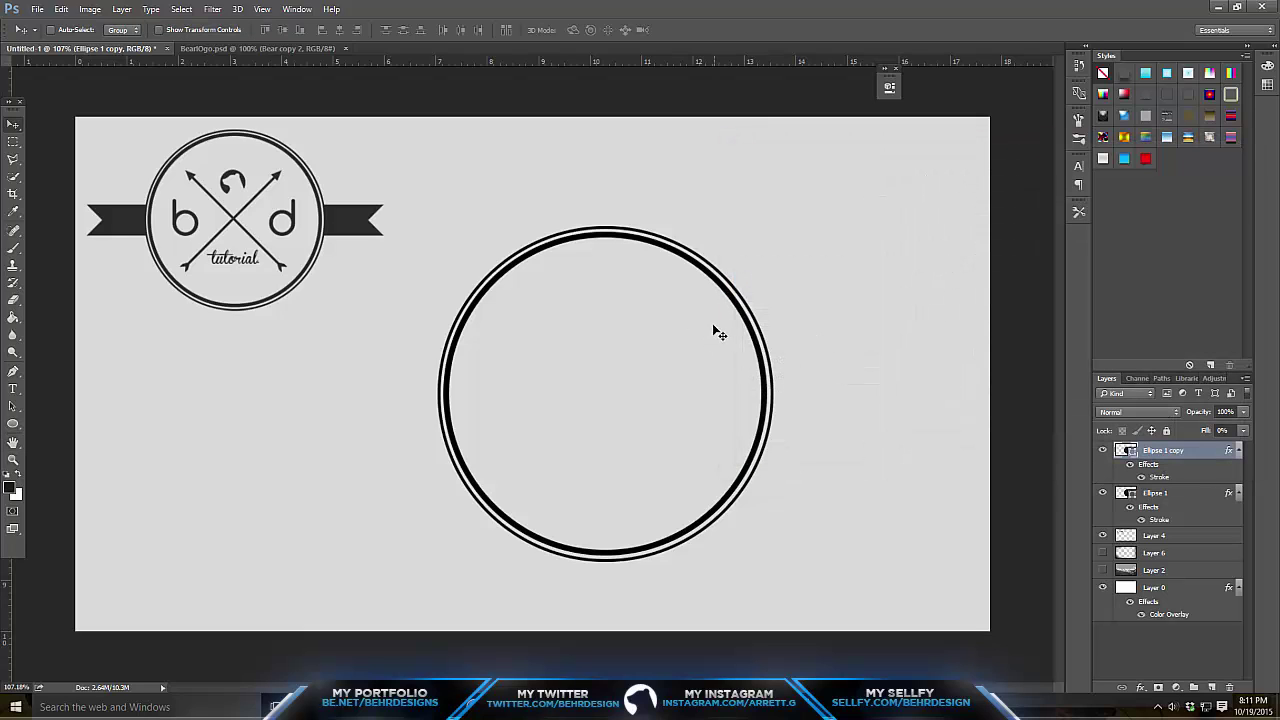
left_click_drag(713, 325, 714, 326)
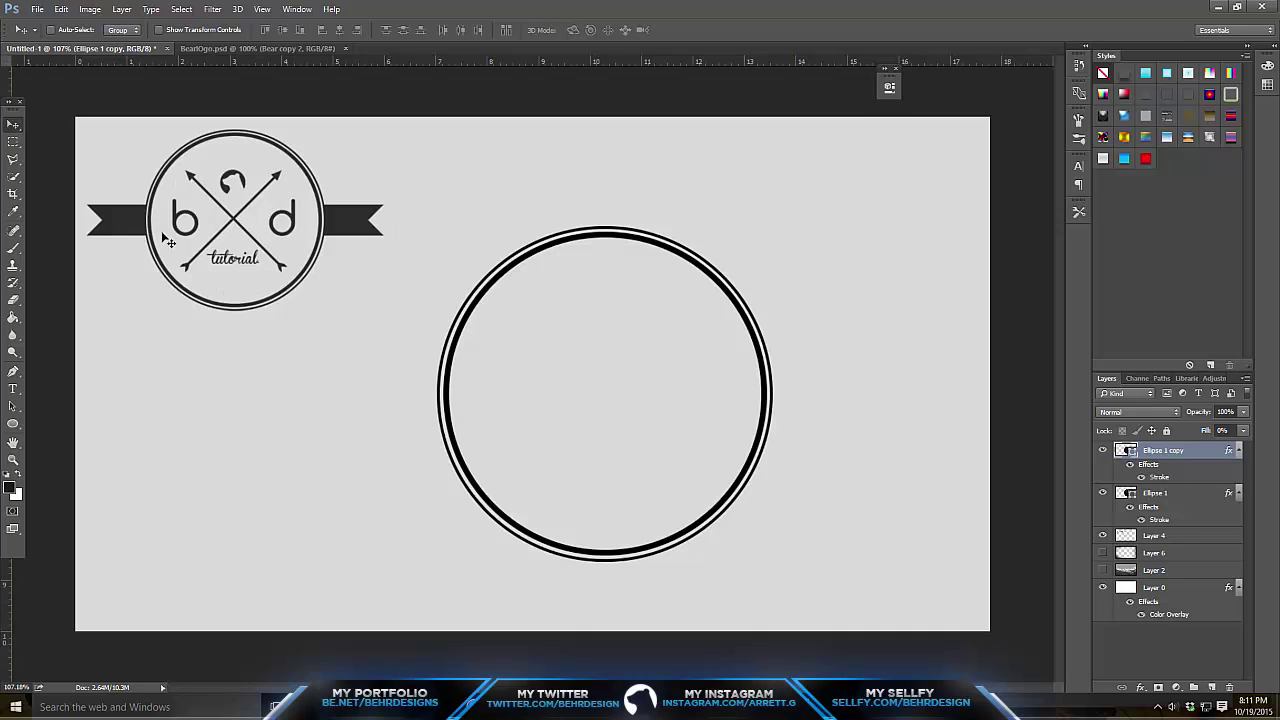
Create Layer 7 and place guides at the ring's top, bottom and transform-box centre.
left_click(1211, 688)
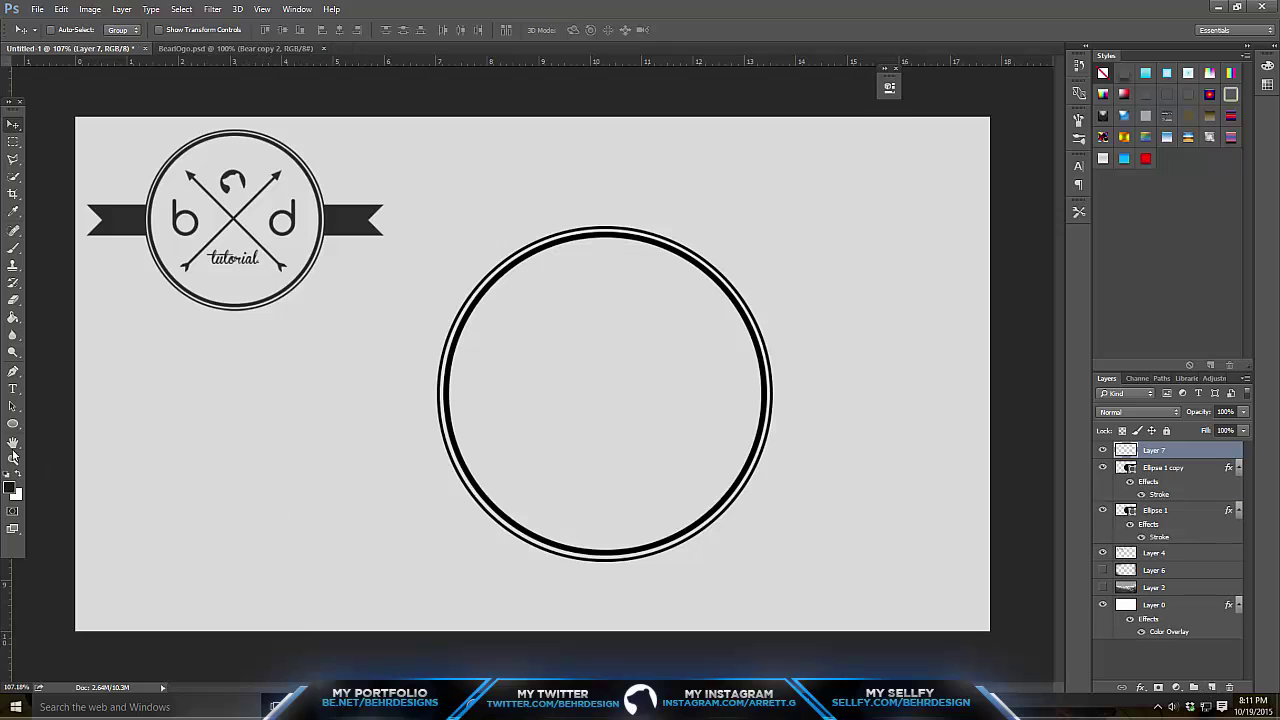
left_click_drag(142, 90, 202, 226)
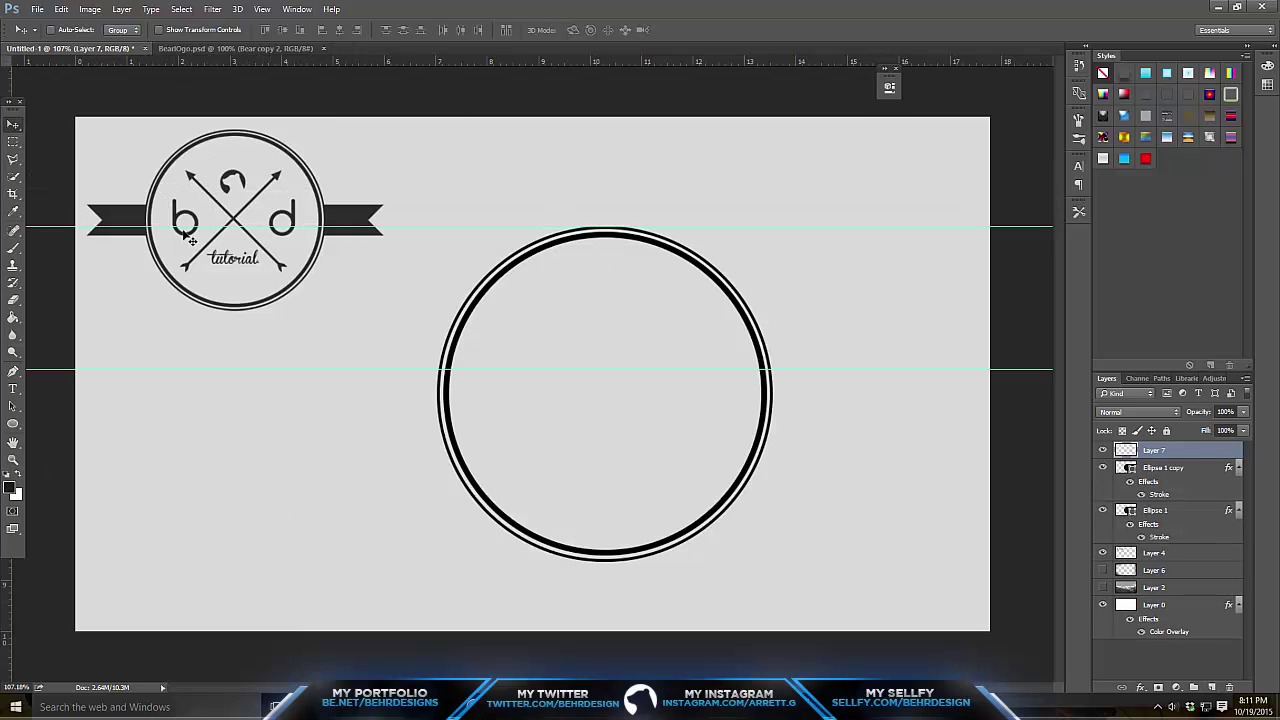
left_click_drag(325, 375, 371, 561)
key("Escape")
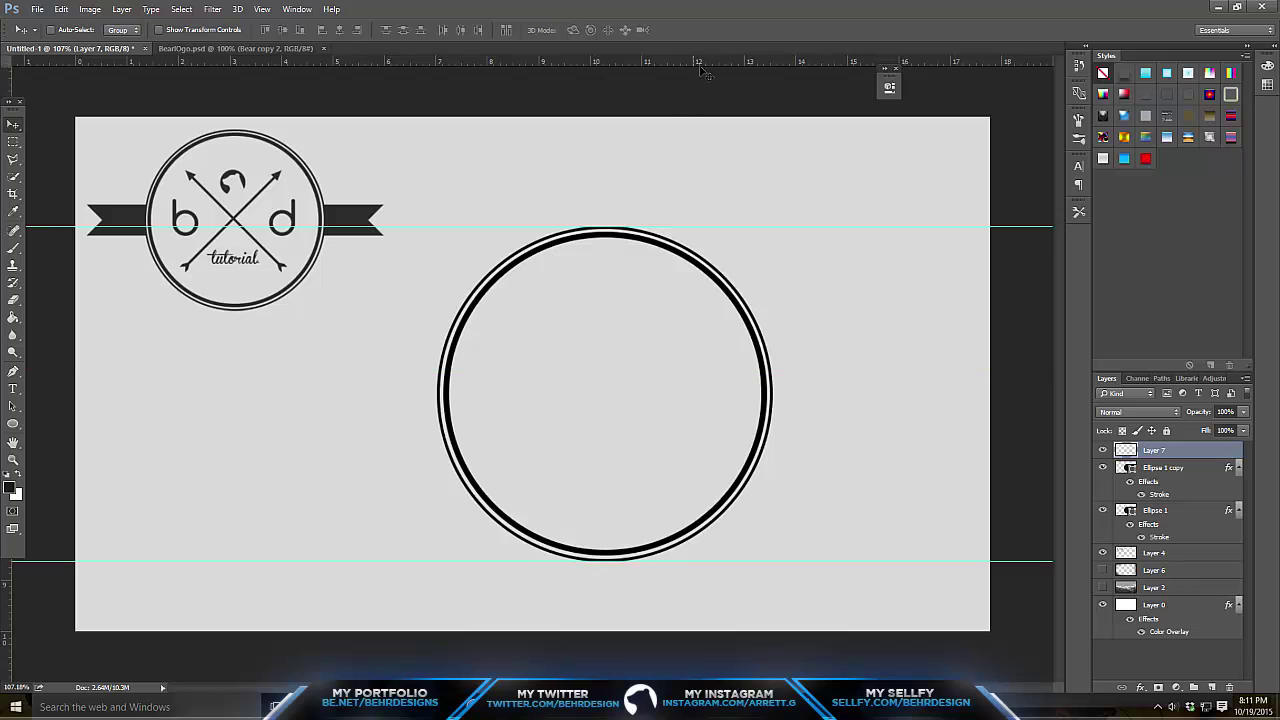
left_click(1176, 472)
key("ctrl+t")
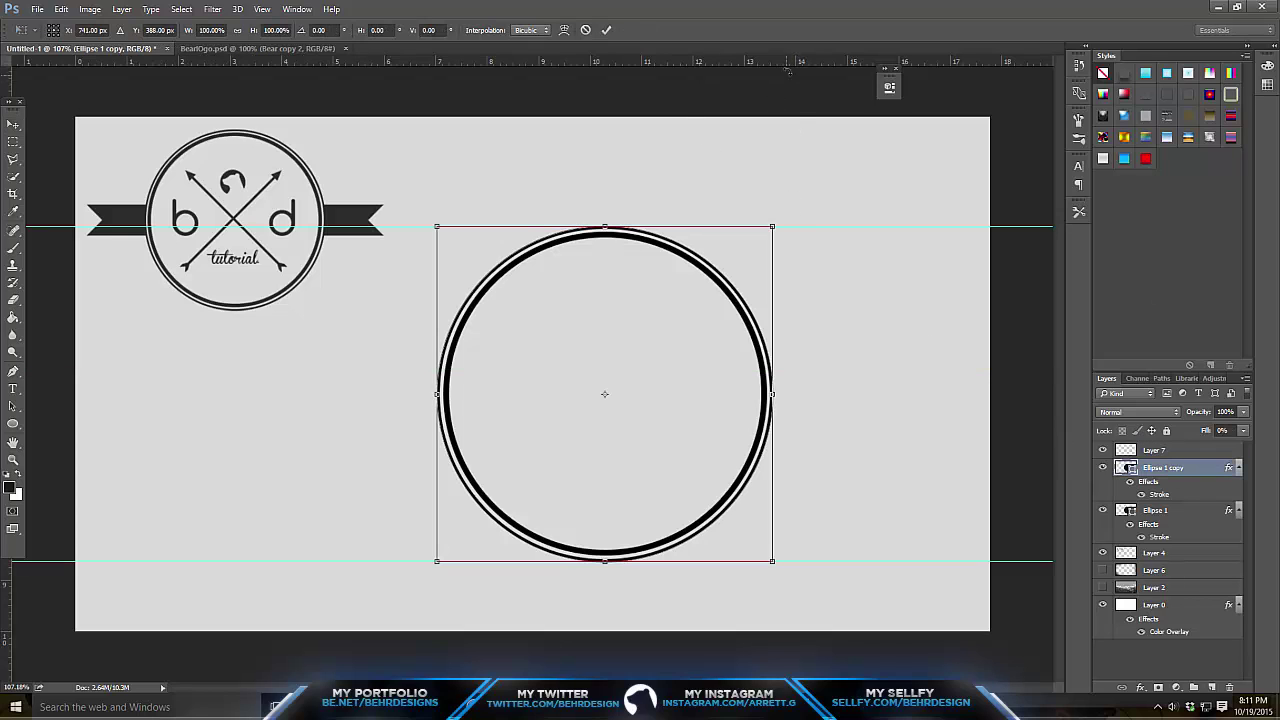
left_click_drag(790, 64, 786, 394)
key("Return")
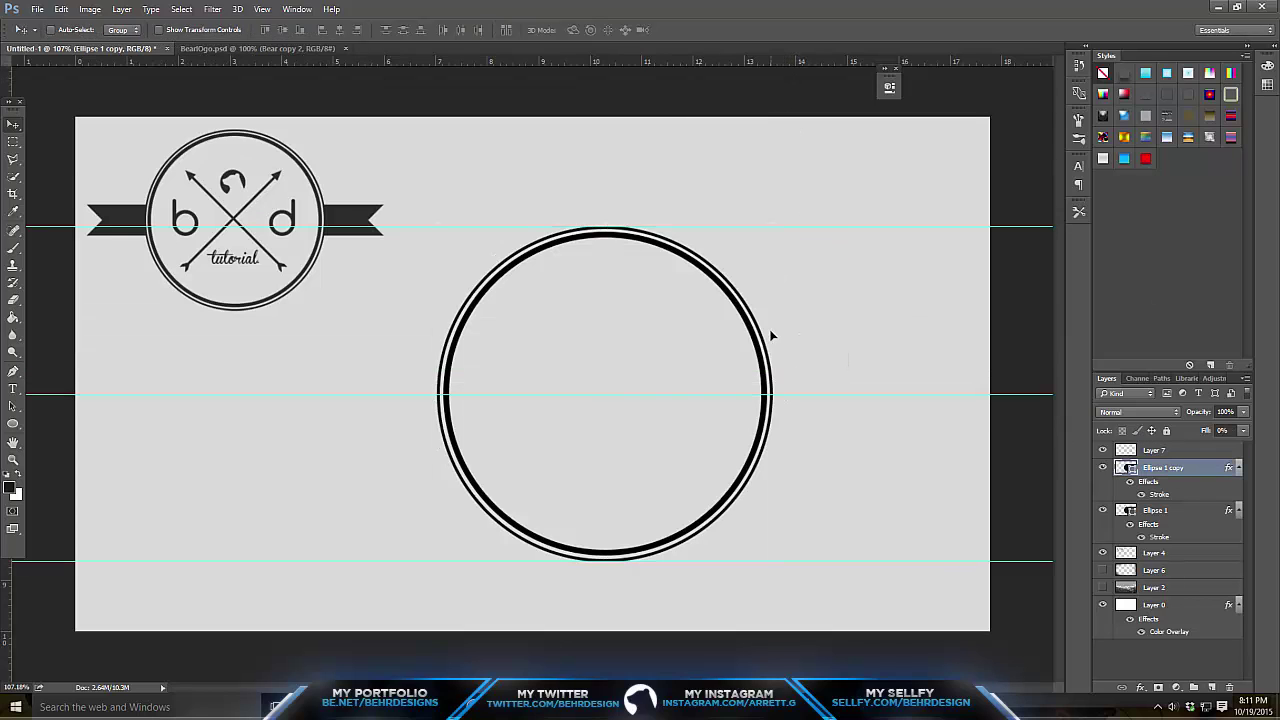
Zoom in on the ring's right side and lasso a ribbon wedge on a new layer.
left_click(13, 460)
left_click_drag(893, 396, 960, 380)
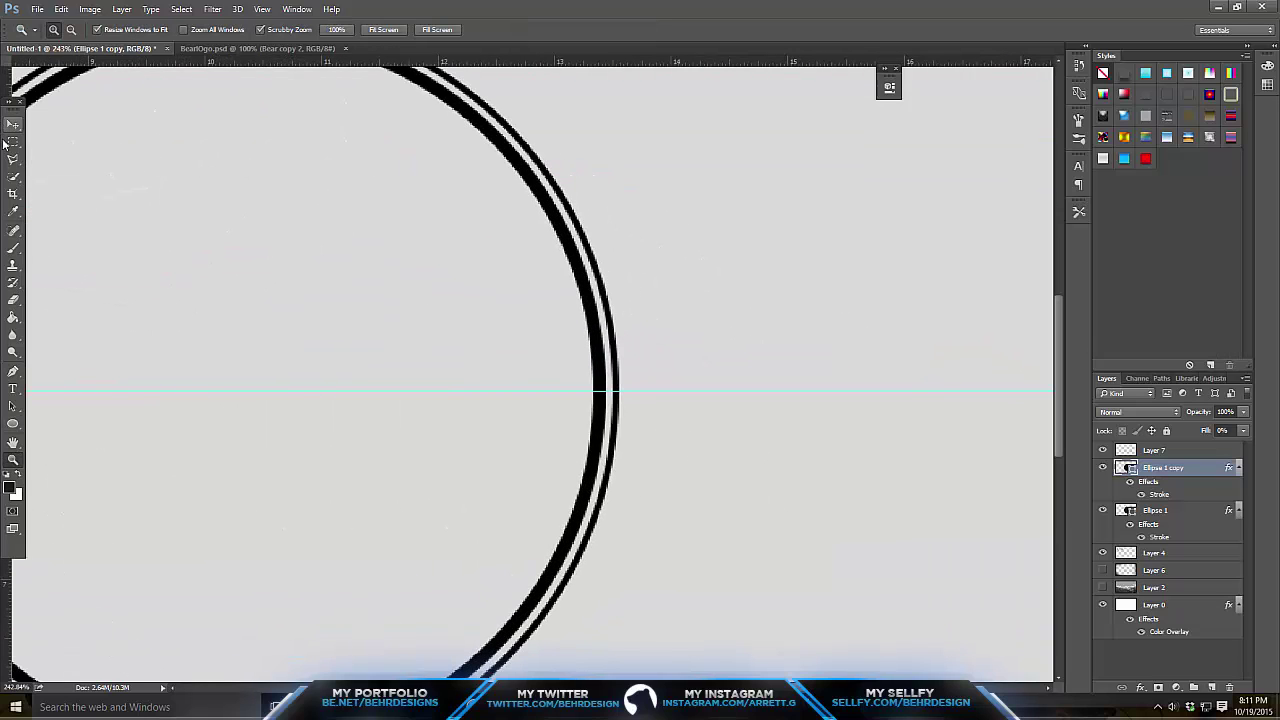
left_click(13, 159)
left_click(1195, 688)
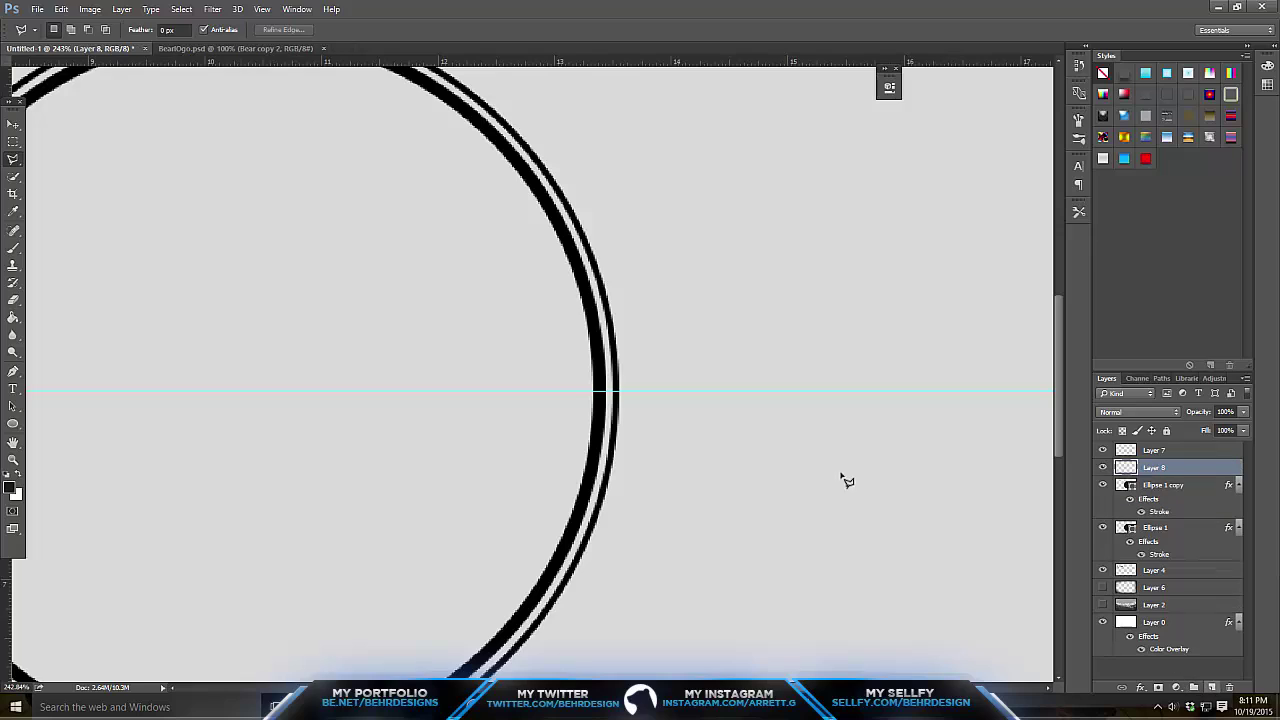
left_click(597, 259)
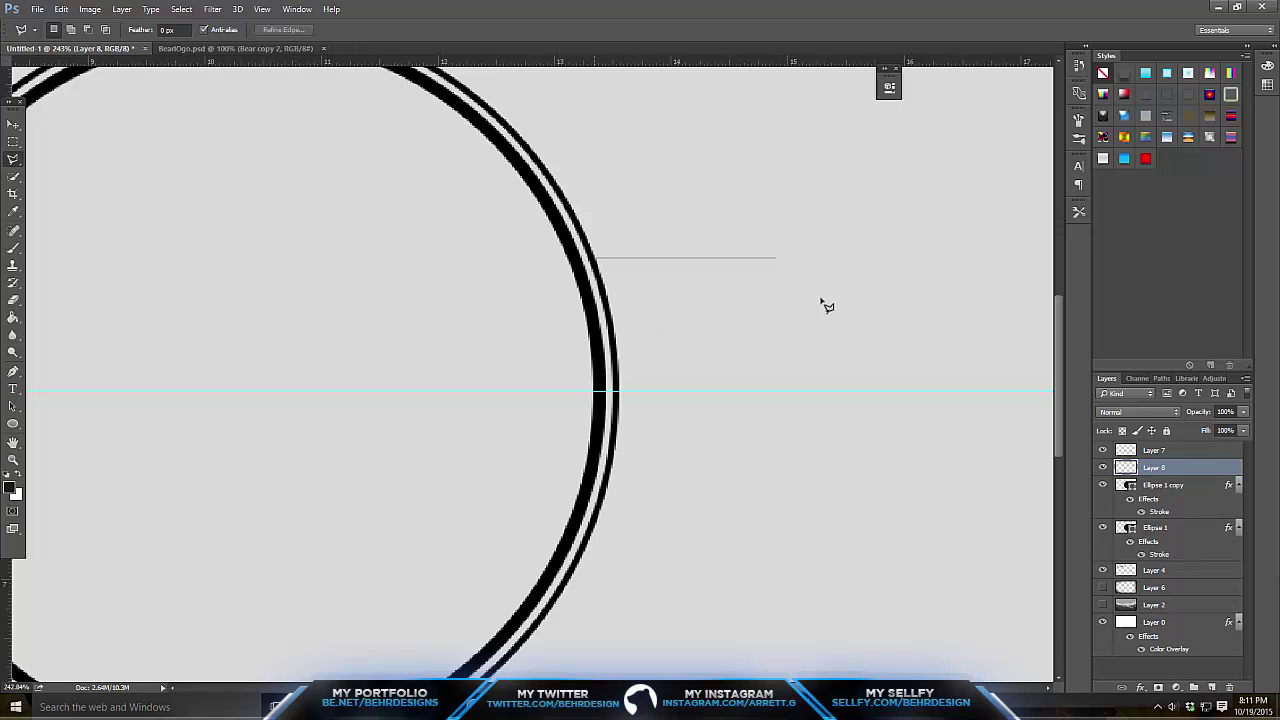
left_click(891, 292, "shift")
left_click(800, 391)
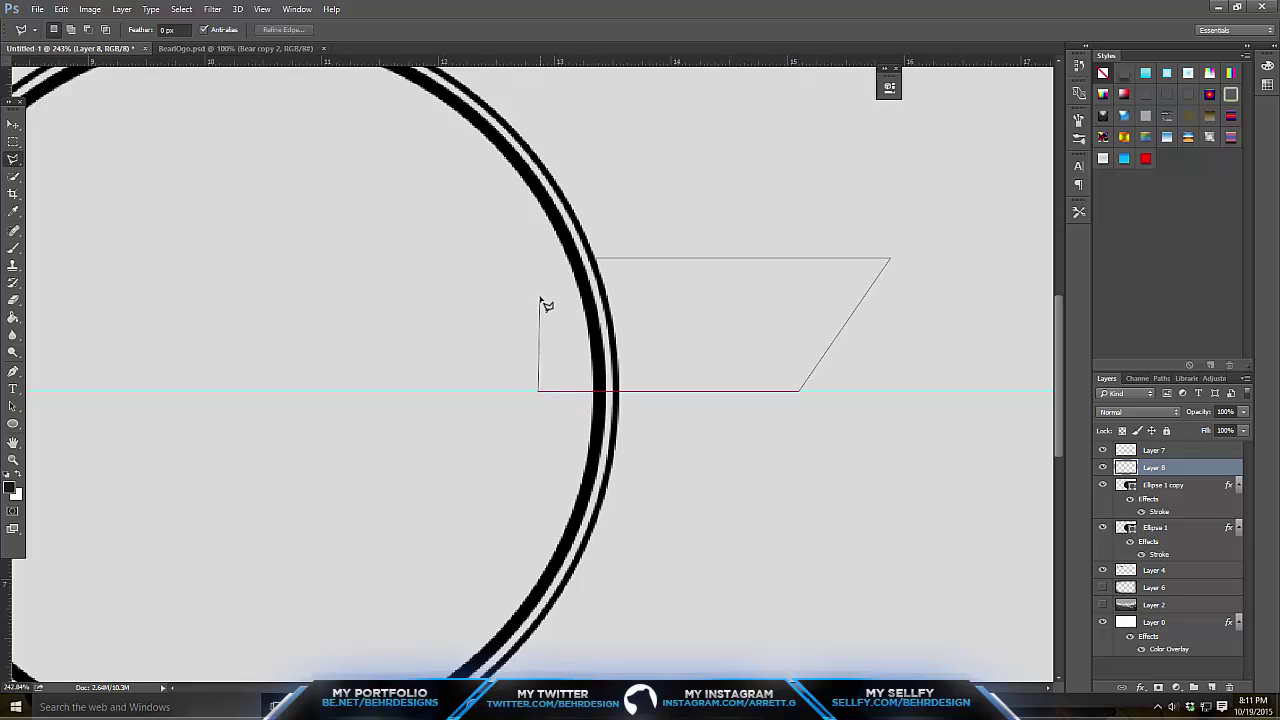
left_click(538, 259)
left_click(597, 259)
Fill the wedge selection with black and copy it to its own layer.
right_click(606, 321)
left_click(660, 507)
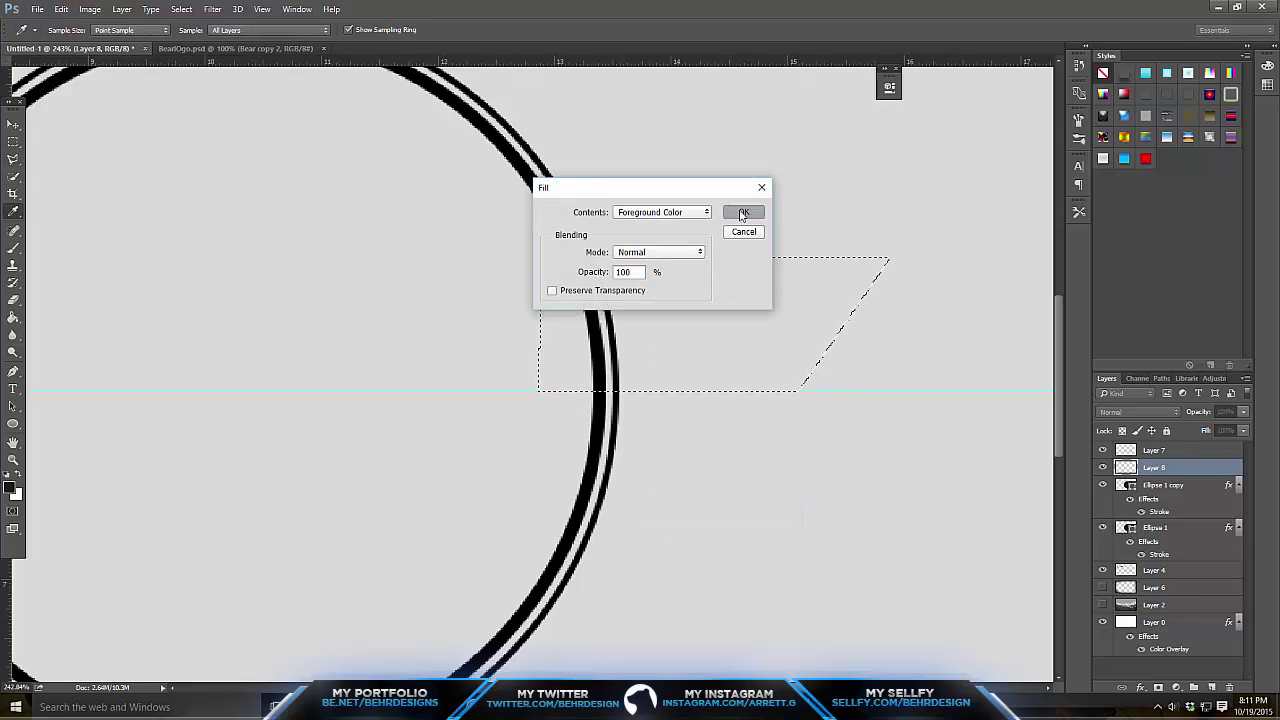
left_click(743, 212)
right_click(657, 234)
left_click(662, 237)
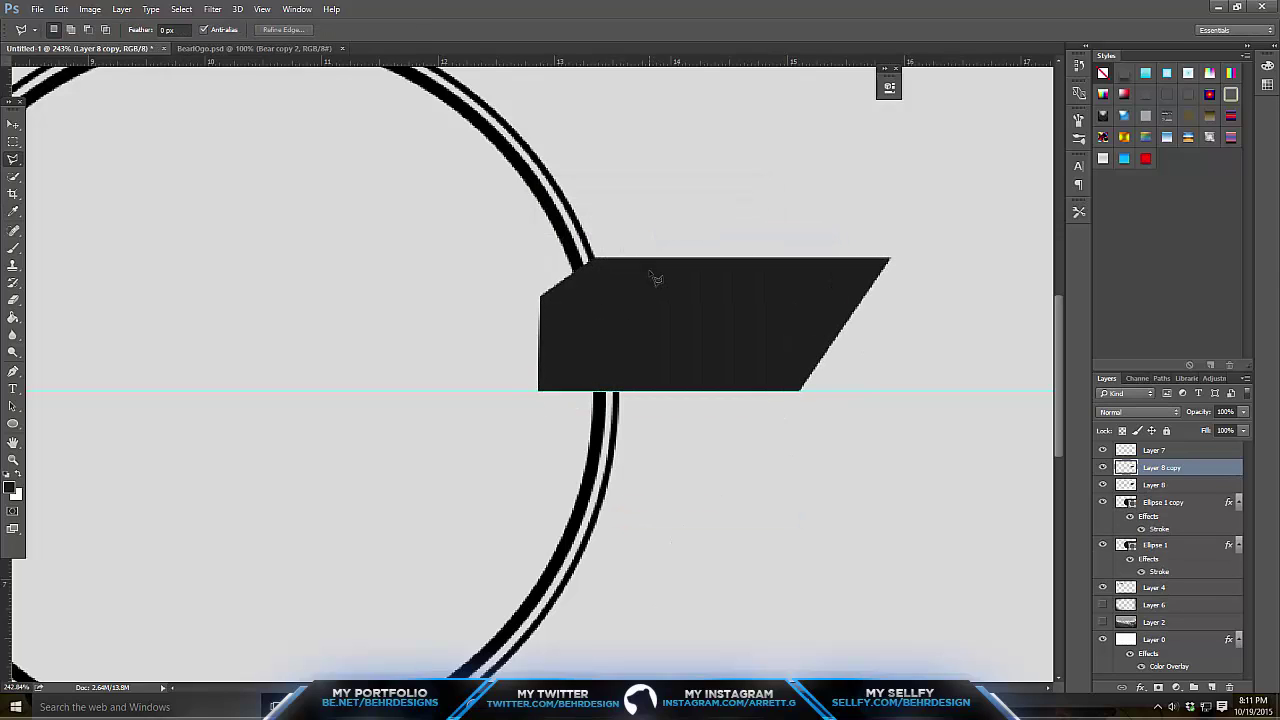
Flip the copy vertically, move it down to form a V notch, and merge both wedges.
left_click(61, 9)
mouse_move(175, 282)
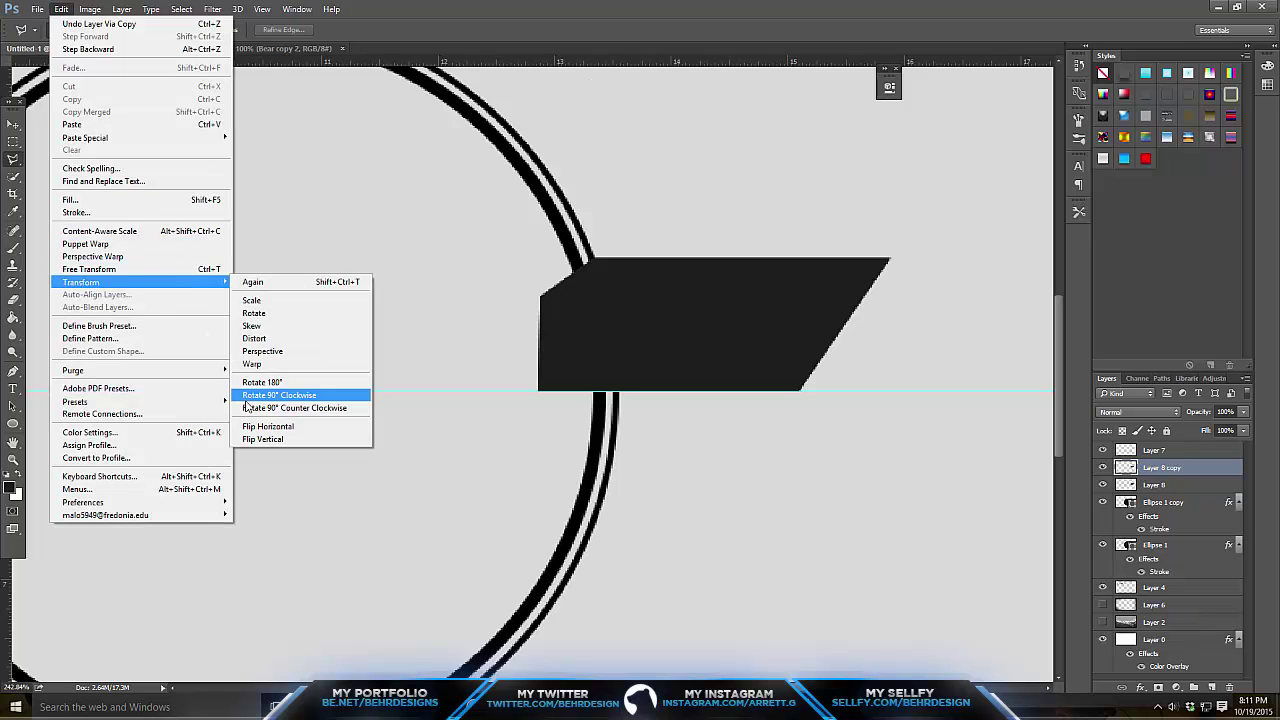
left_click(255, 439)
left_click(12, 125)
left_click_drag(420, 191, 422, 320)
right_click(1176, 503)
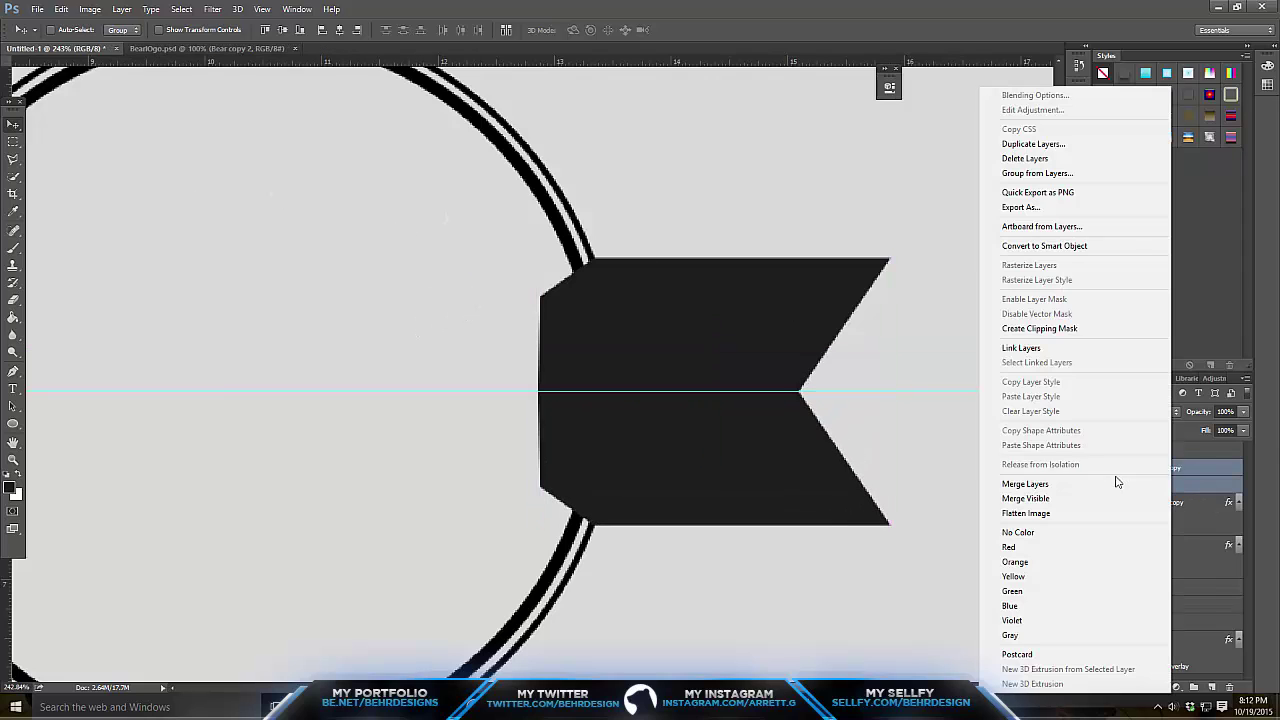
left_click(986, 483)
left_click(13, 458)
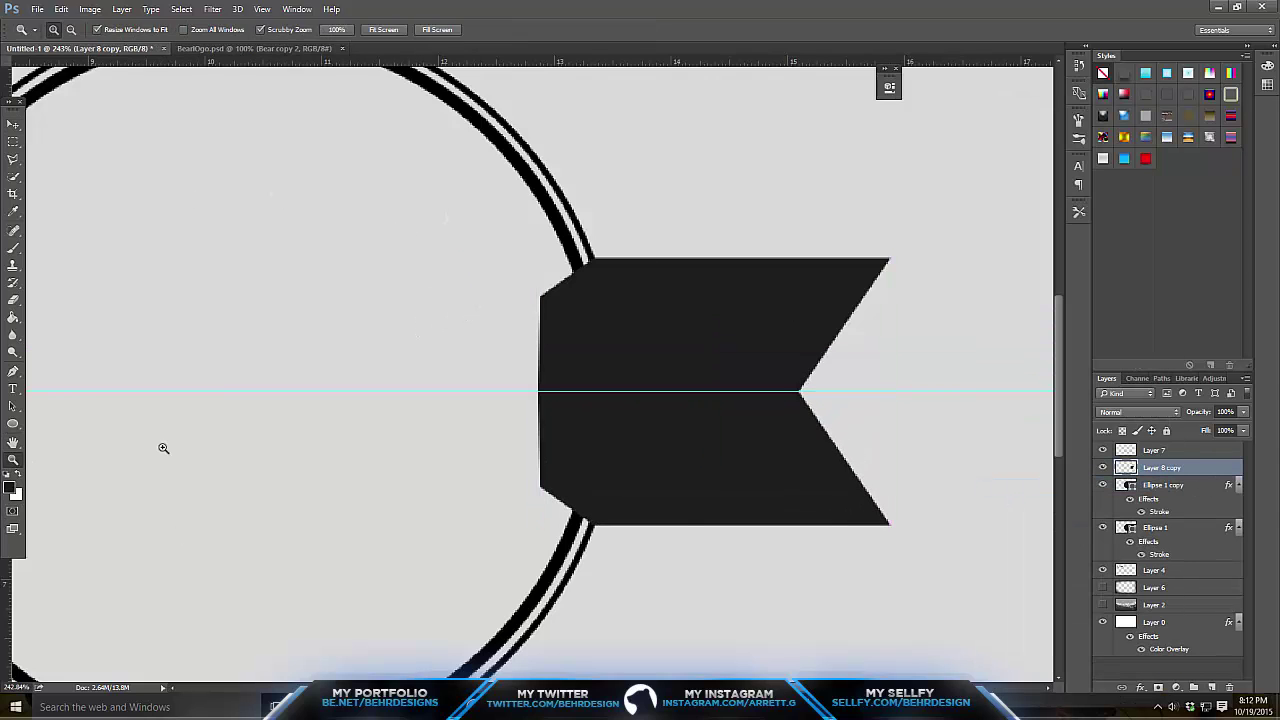
Pen-trace the ribbon part overlapping the ring, turn it into a selection and delete it.
scroll(331, 417, "down", 6)
scroll(654, 375, "up", 1)
scroll(654, 375, "up", 3)
scroll(791, 393, "up", 2)
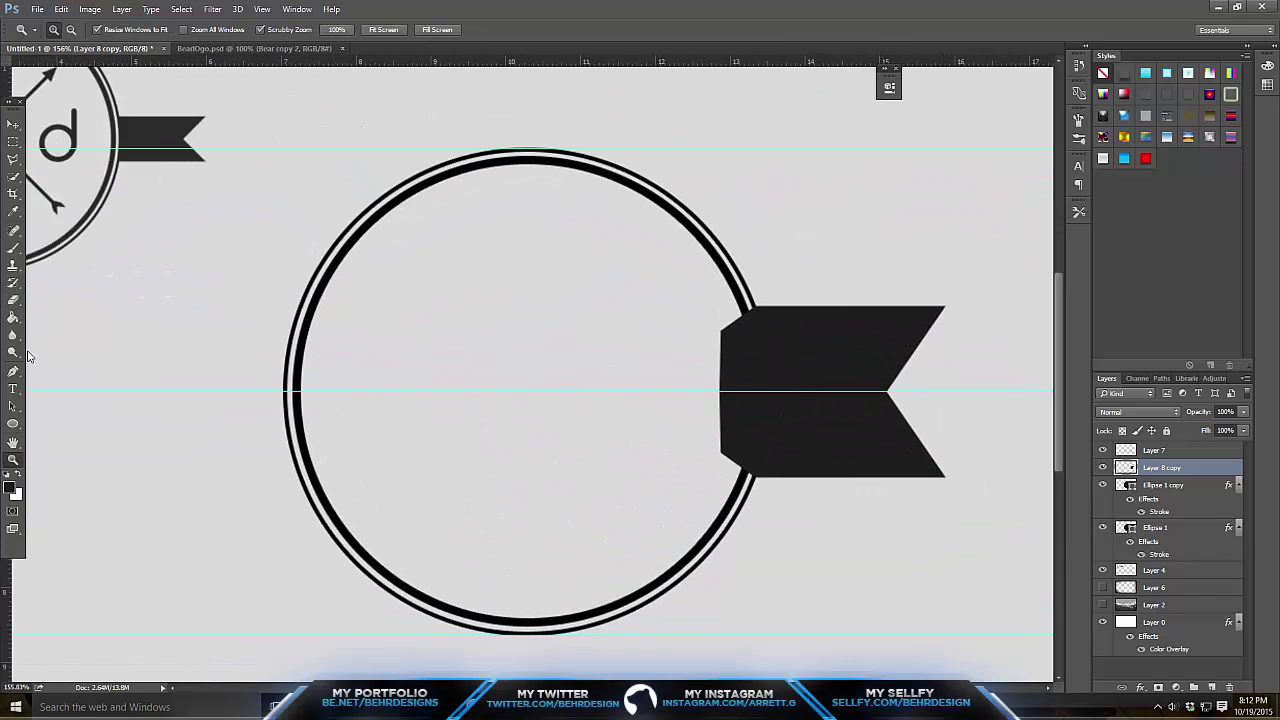
left_click(13, 371)
left_click(737, 277)
left_click_drag(752, 481, 700, 608)
left_click(545, 458)
left_click_drag(568, 323, 630, 290)
left_click_drag(675, 269, 703, 266)
right_click(690, 330)
left_click(740, 403)
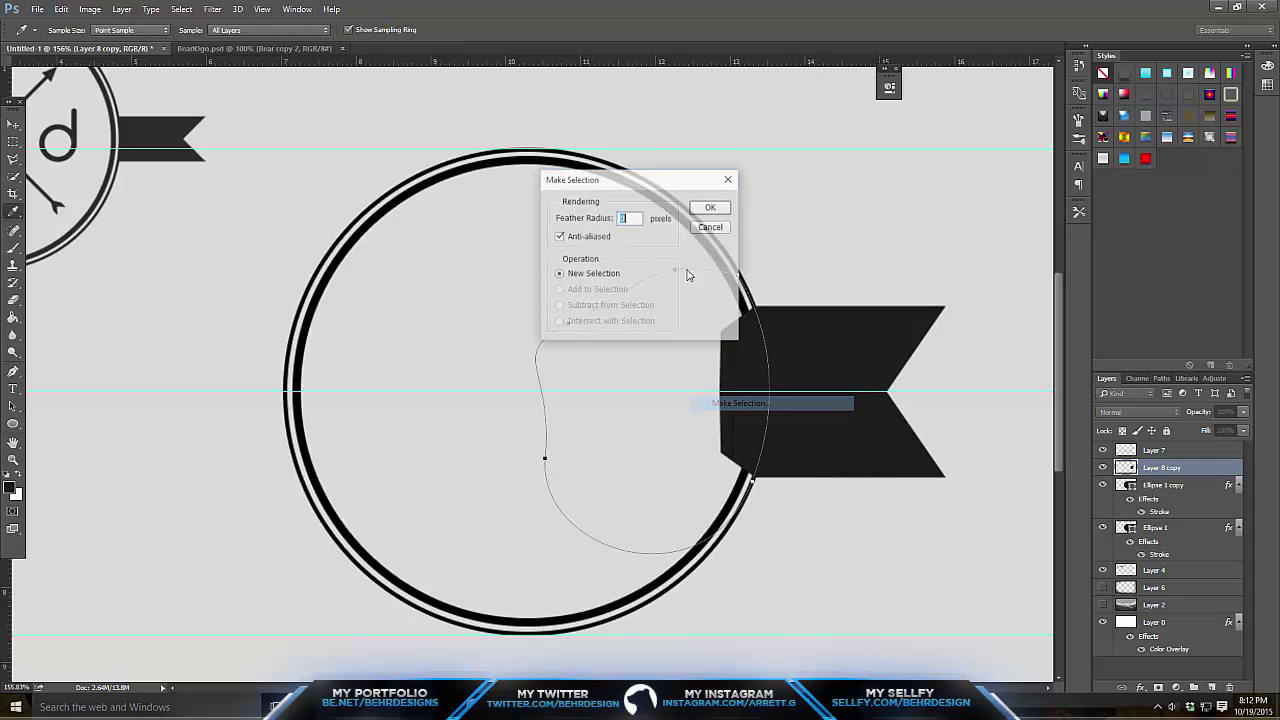
left_click(710, 207)
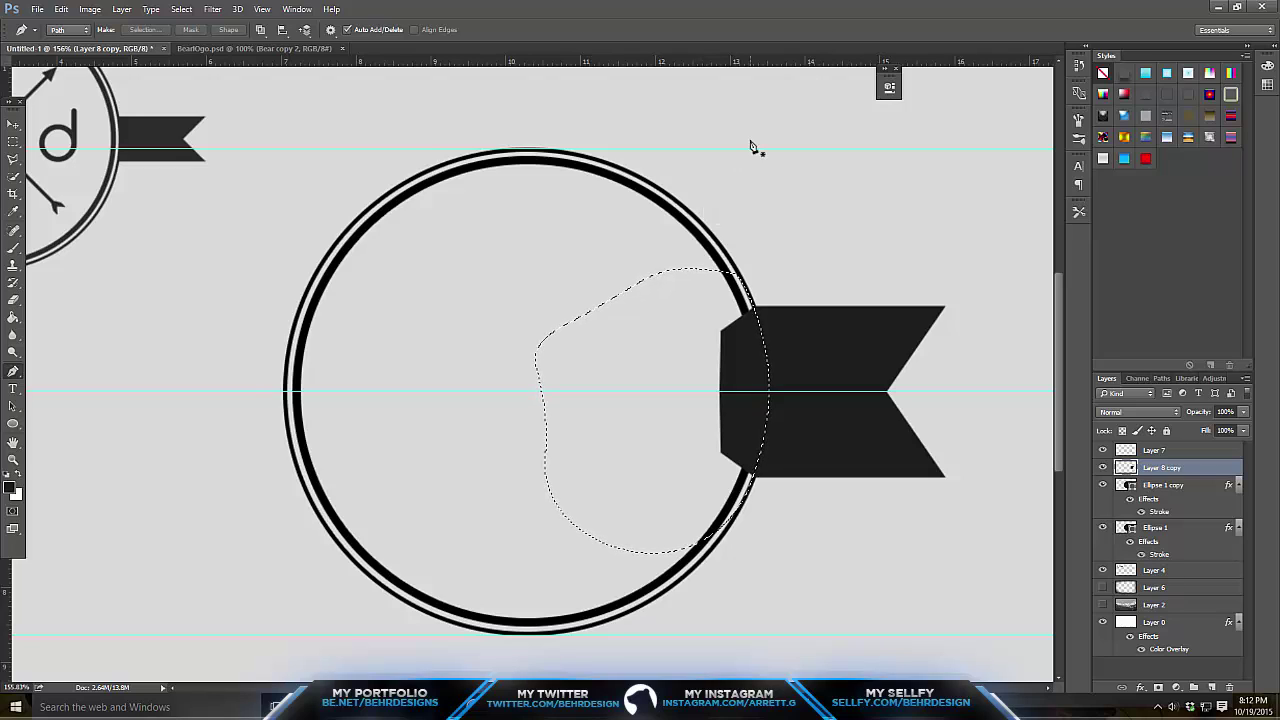
key("Delete")
key("ctrl+d")
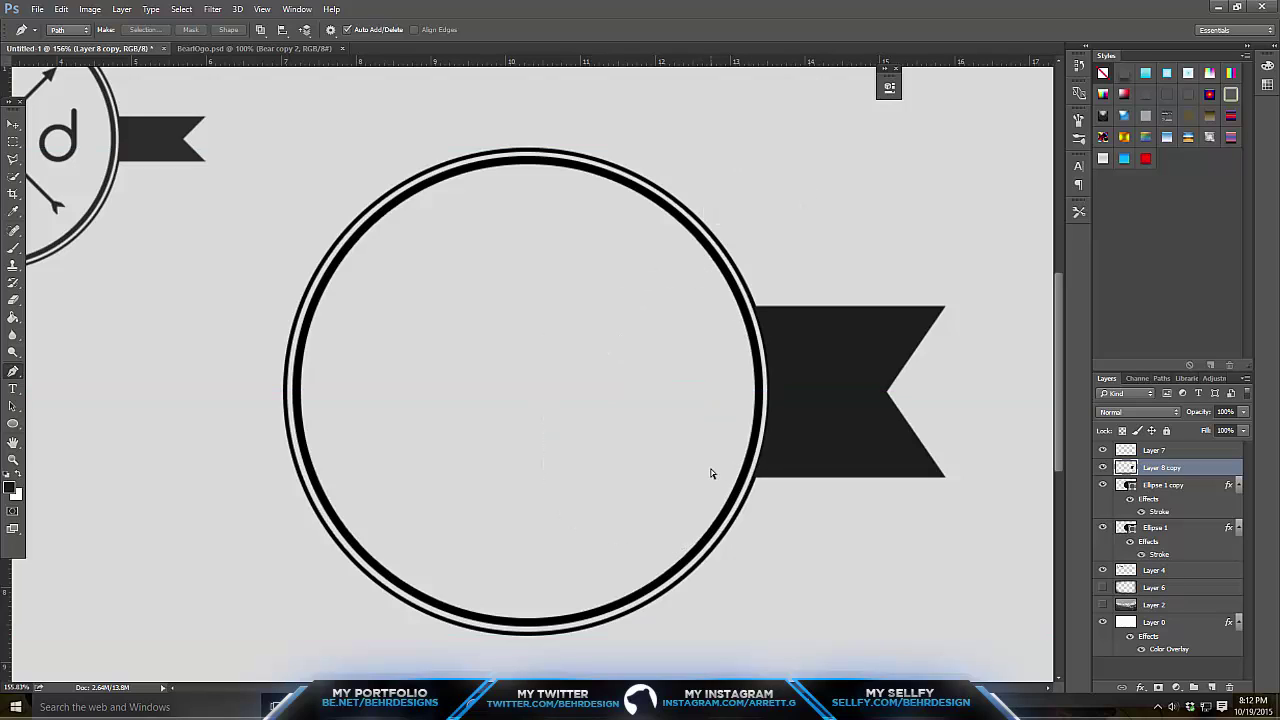
Delete narrow strips from the ribbon's top and bottom edges and hide the guides.
left_click(12, 141)
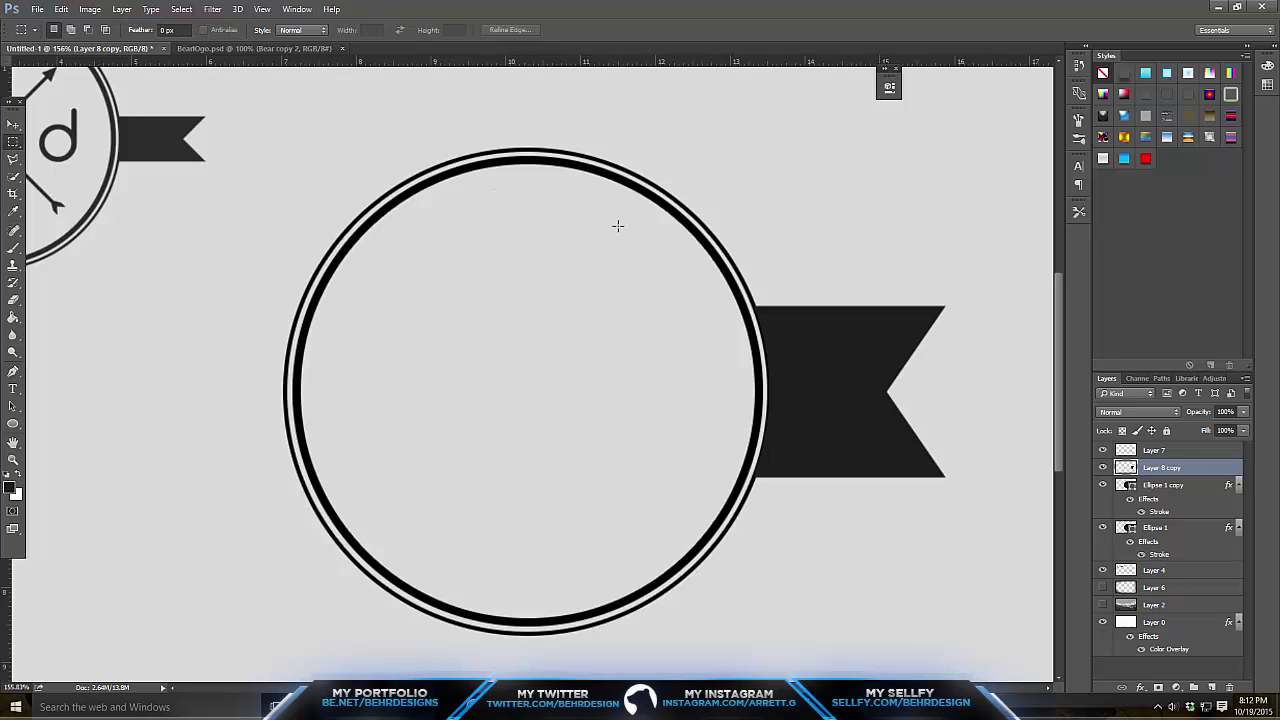
left_click_drag(1006, 257, 649, 320)
key("Delete")
key("ctrl+d")
left_click_drag(997, 535, 691, 460)
key("Delete")
key("ctrl+d")
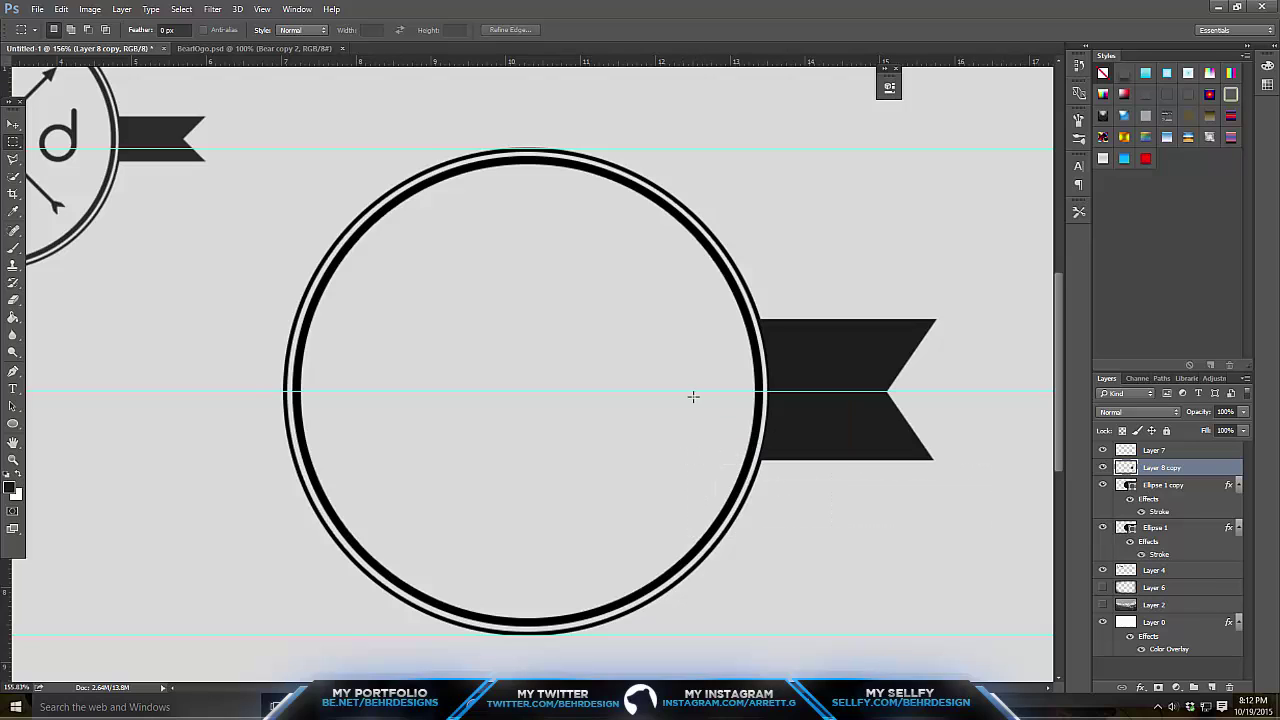
key("ctrl+h")
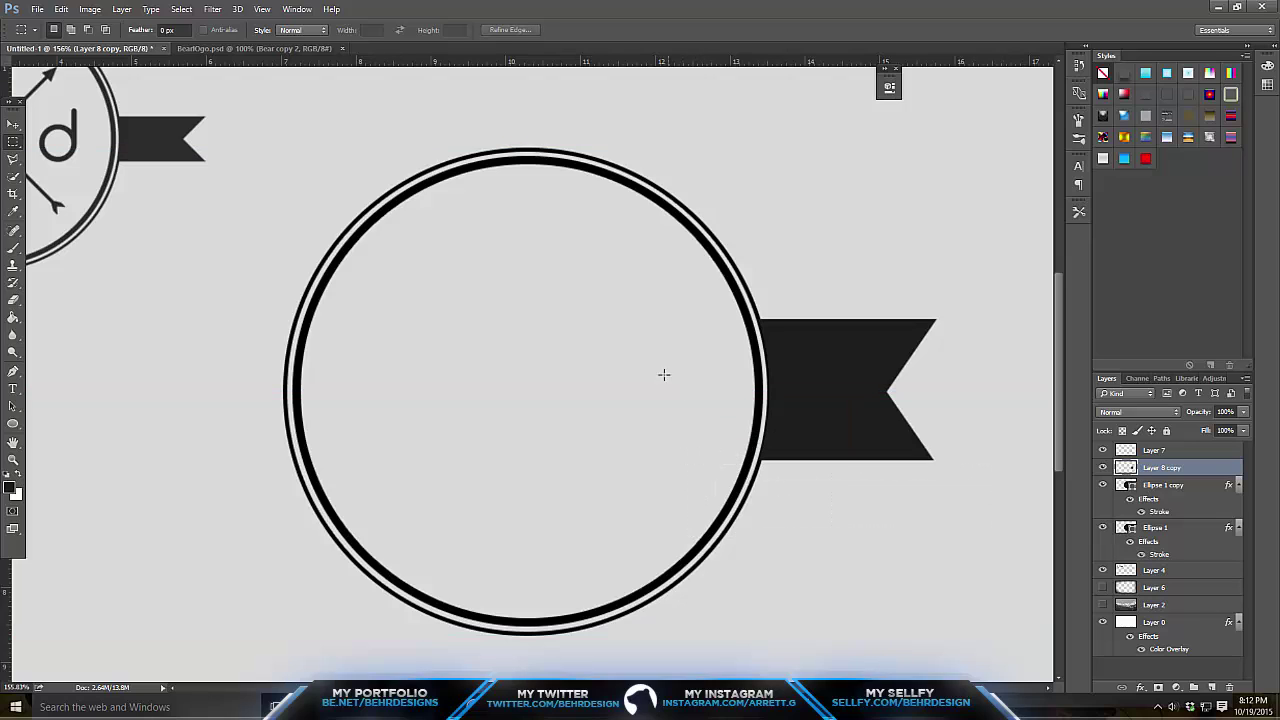
Duplicate the ribbon end, flip it horizontally, place it left of the ring, and select both ribbon layers.
left_click(13, 459)
left_click_drag(526, 423, 563, 297)
left_click(577, 354)
key("ctrl+j")
left_click(61, 9)
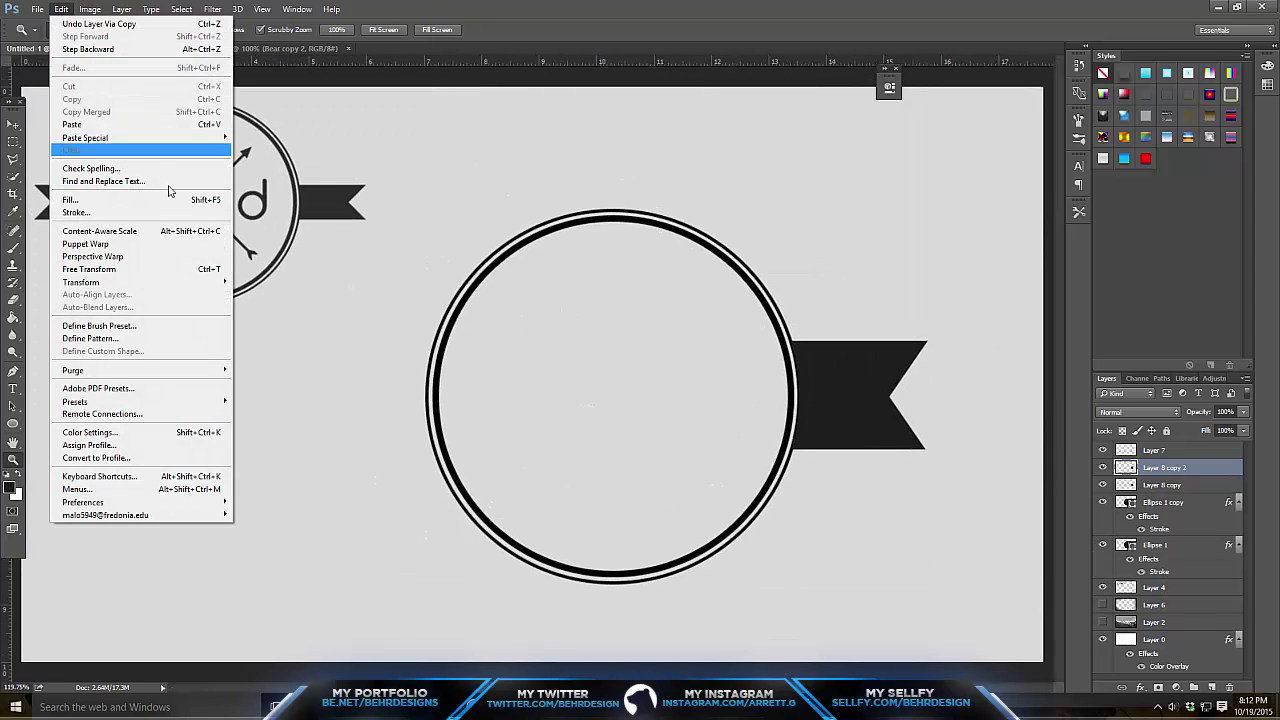
mouse_move(170, 282)
left_click(247, 427)
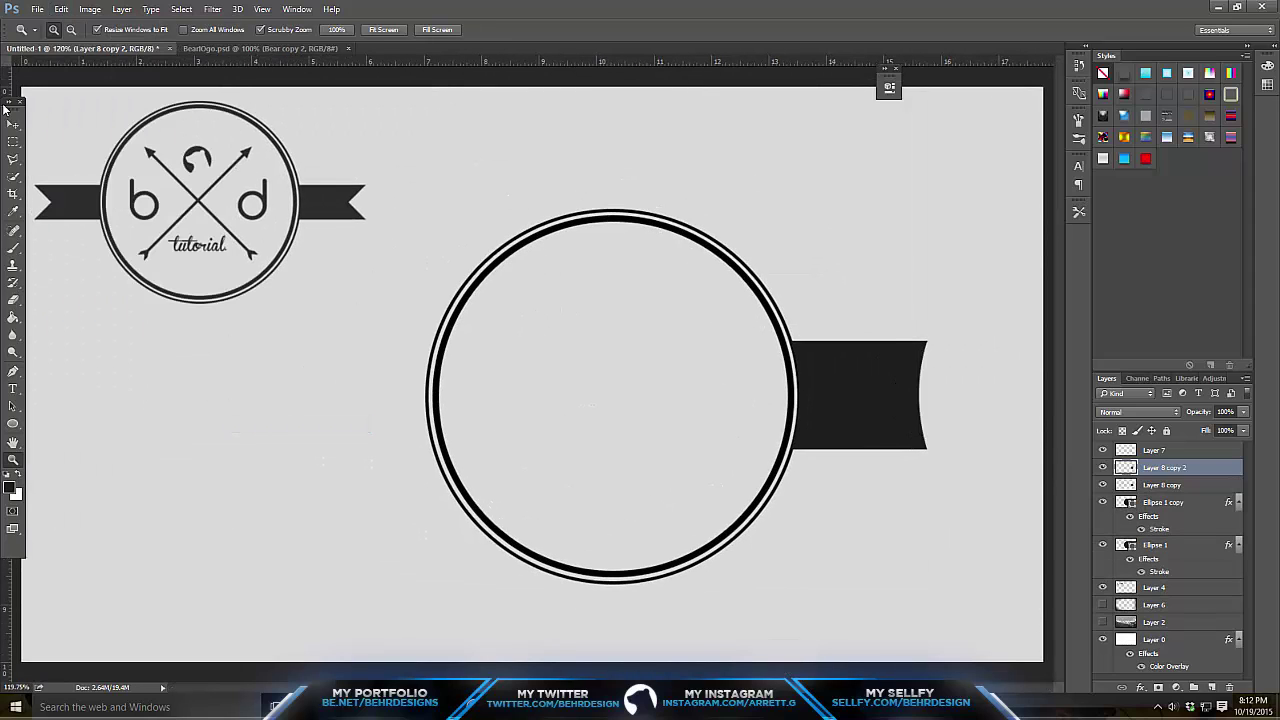
left_click(13, 124)
left_click_drag(859, 316, 371, 316)
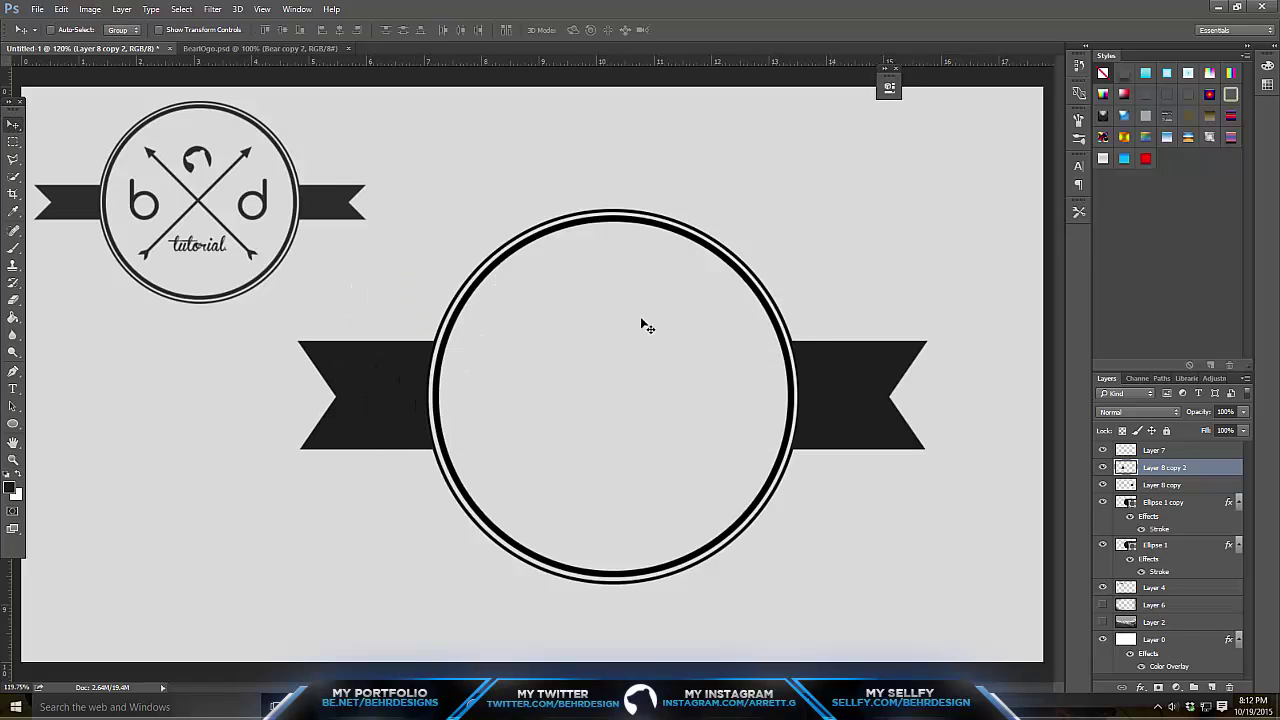
left_click(1165, 484, "shift")
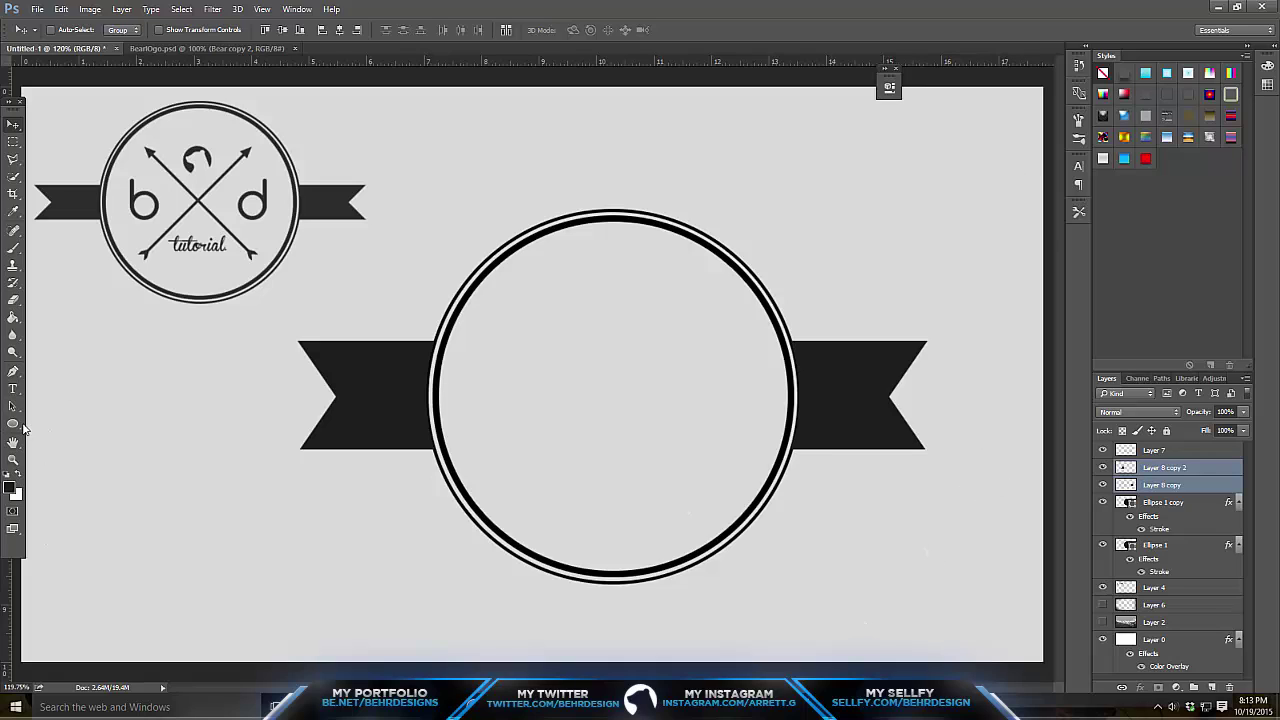
Draw a thin tall rectangle, move it into the ring and shorten it to the ring's inner height.
left_click_drag(14, 424, 60, 419)
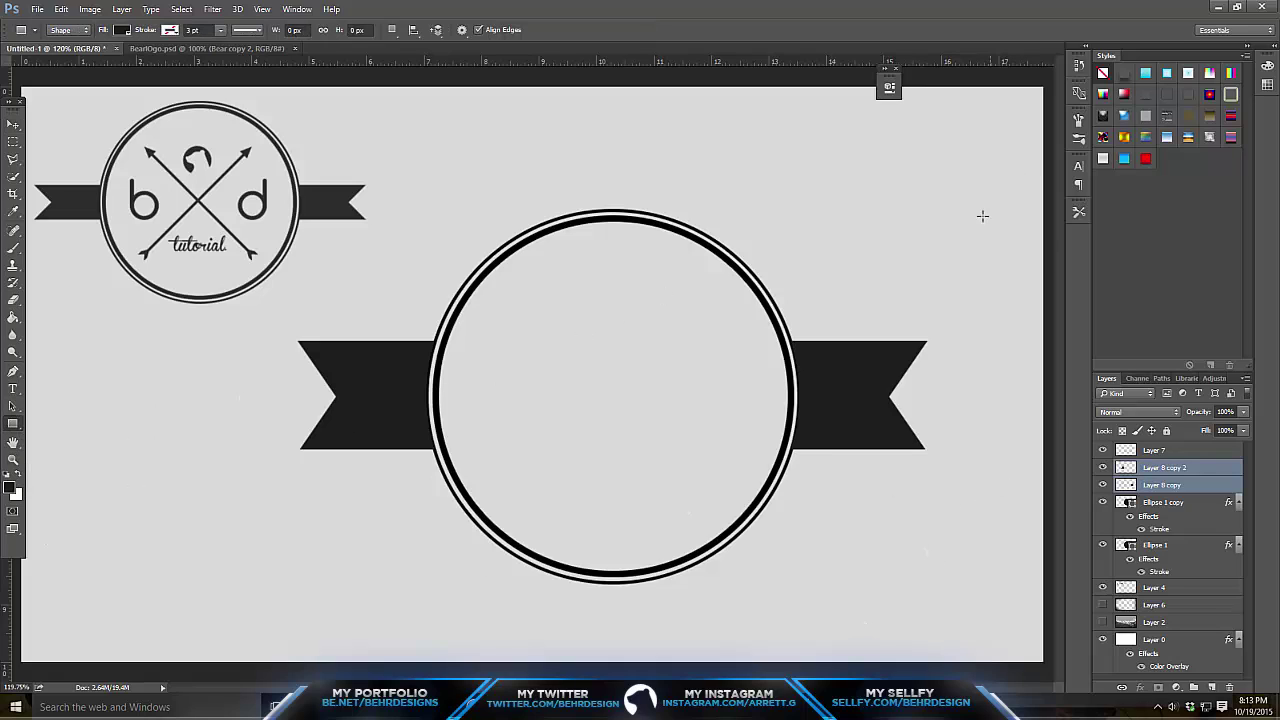
left_click_drag(995, 186, 990, 538)
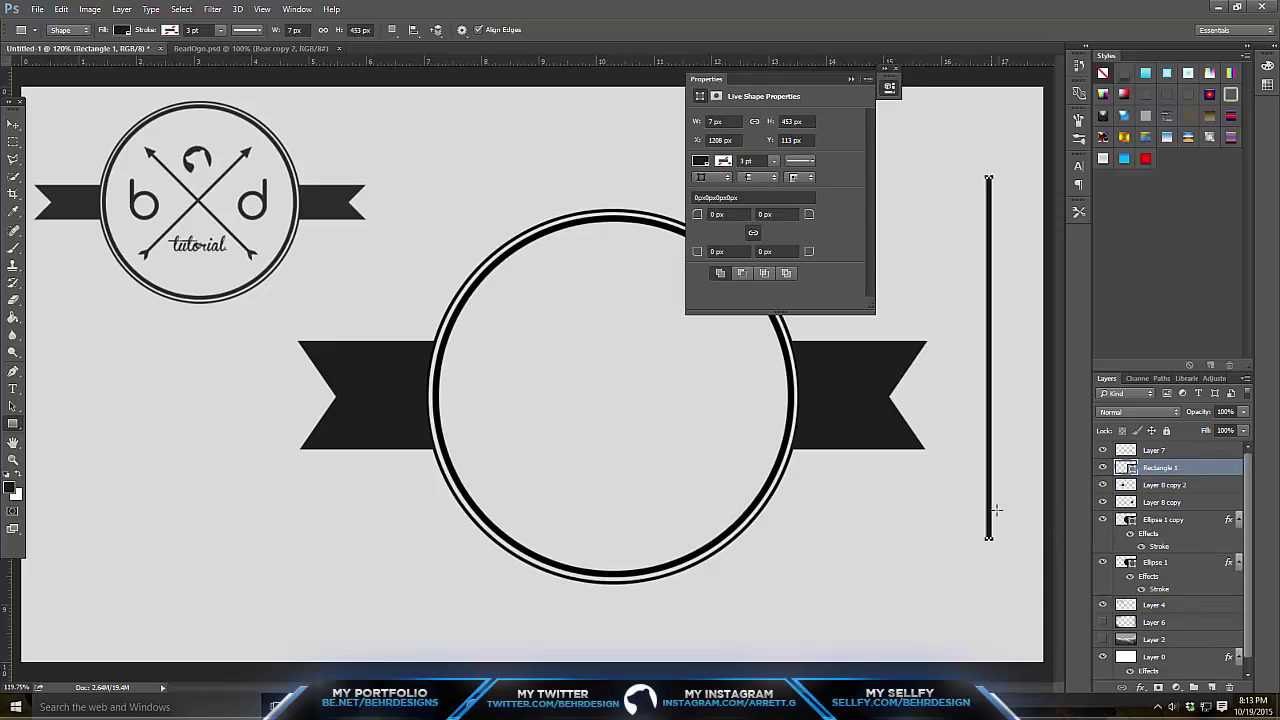
left_click(848, 80)
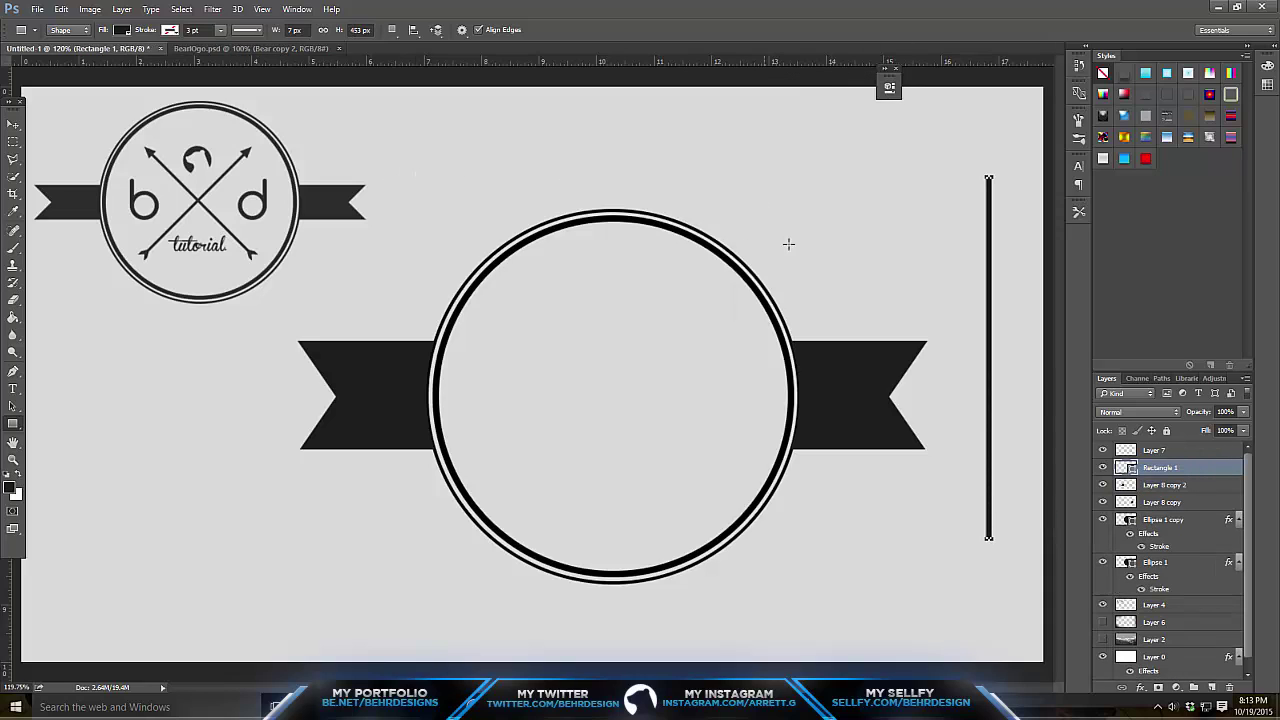
key("v")
left_click_drag(863, 309, 500, 340)
key("ctrl+t")
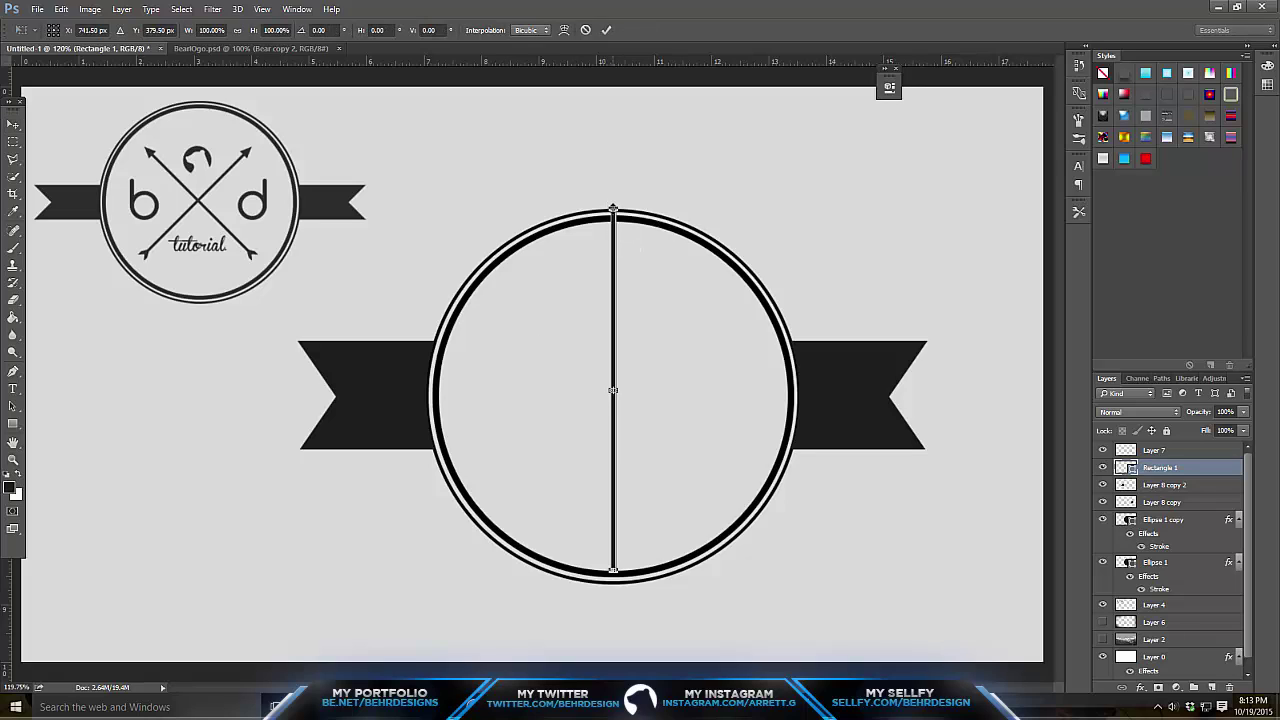
left_click_drag(613, 210, 1043, 269)
key("Return")
Zoom in on the bar's top and fill one black triangular half of the arrowhead.
key("z")
left_click(1212, 687)
left_click(13, 159)
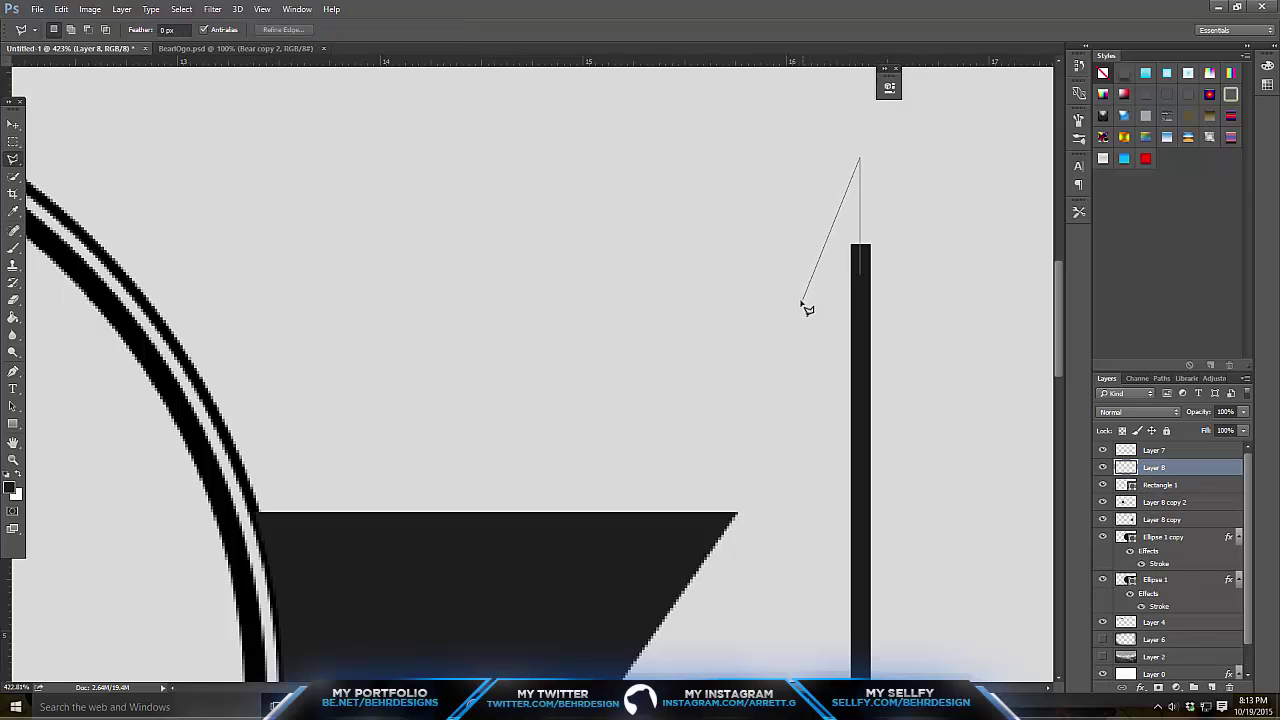
left_click(800, 301)
left_click(868, 284)
right_click(829, 249)
left_click(857, 436)
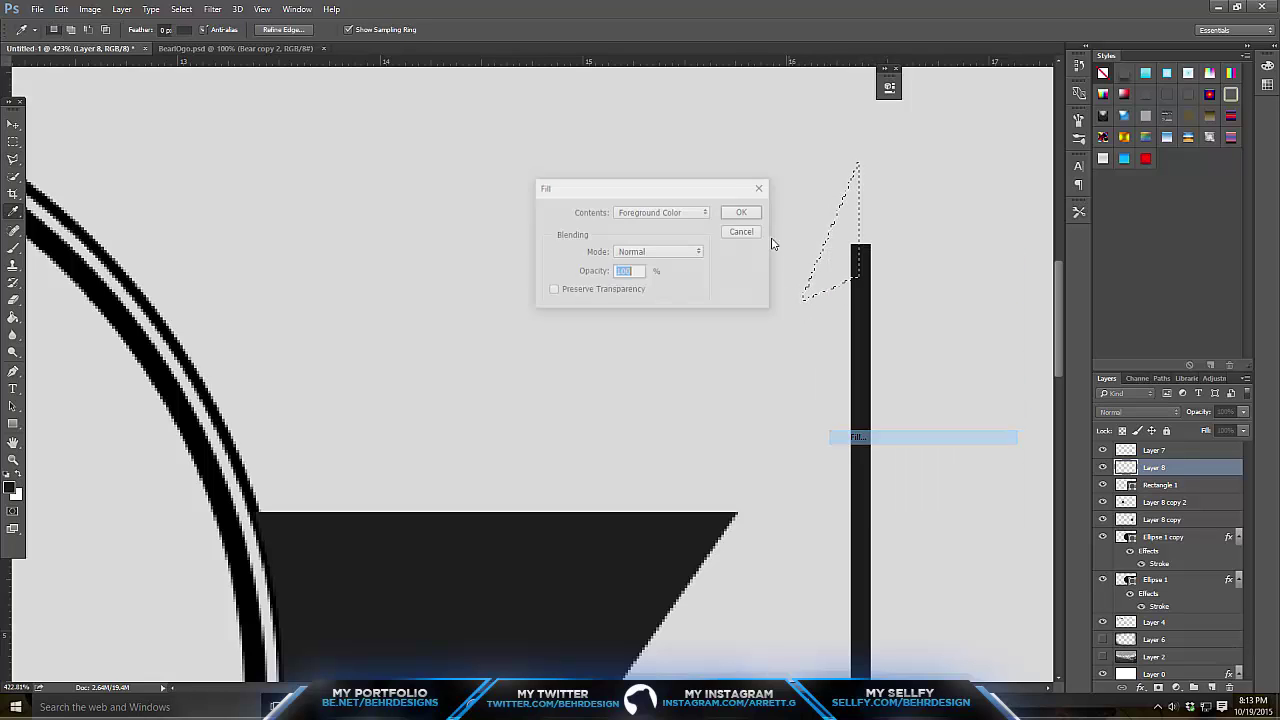
left_click(738, 212)
right_click(770, 246)
left_click(805, 253)
Duplicate the half arrowhead, flip it horizontally and move it to the shaft's right.
key("ctrl+j")
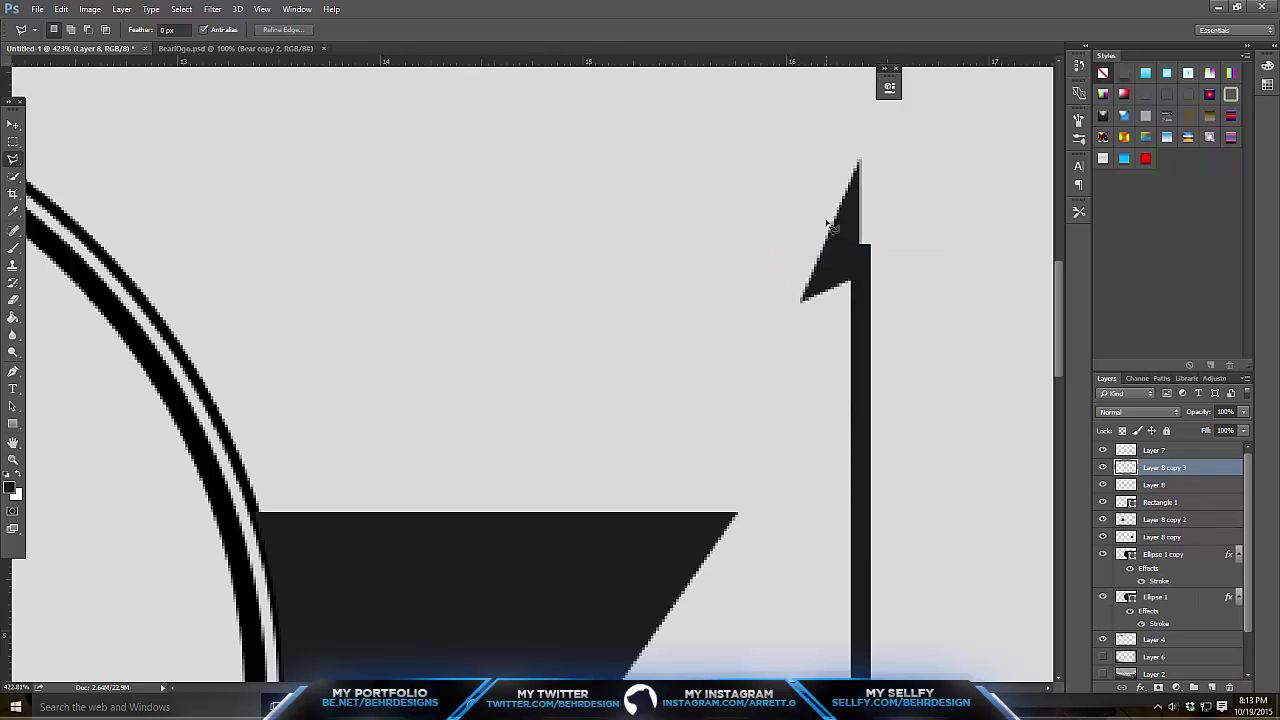
left_click(61, 9)
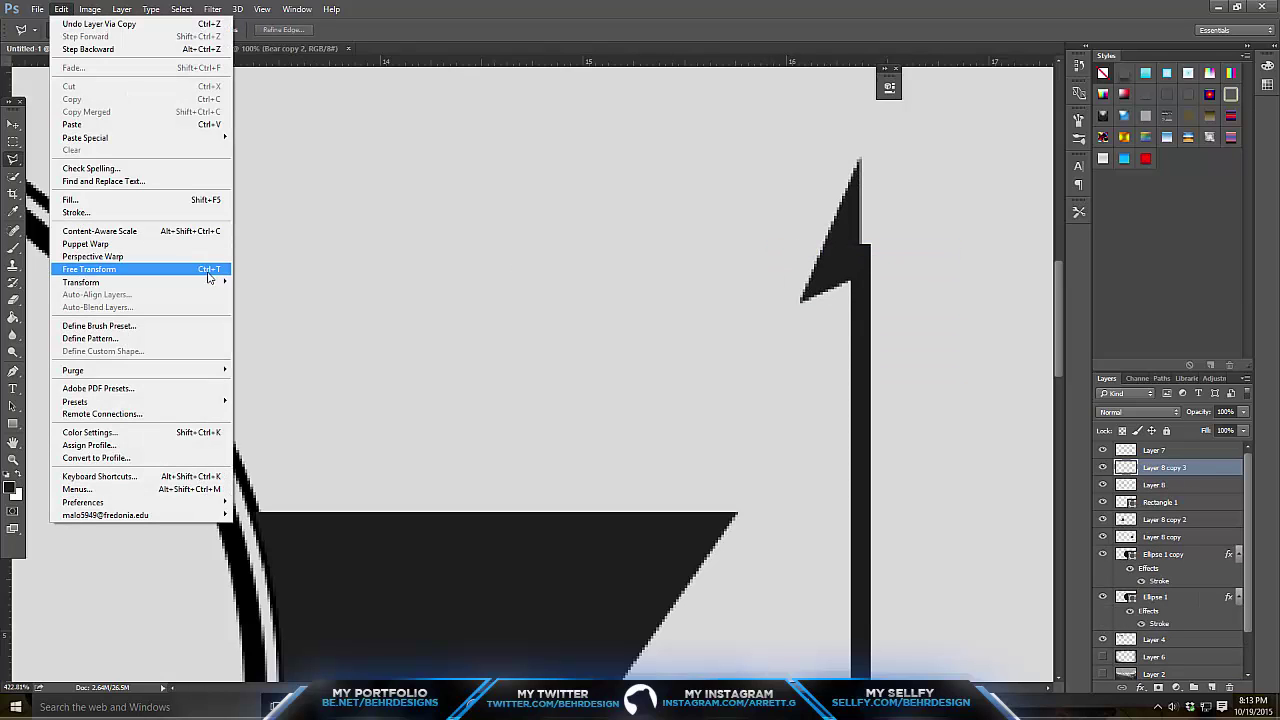
mouse_move(200, 282)
left_click(270, 426)
key("v")
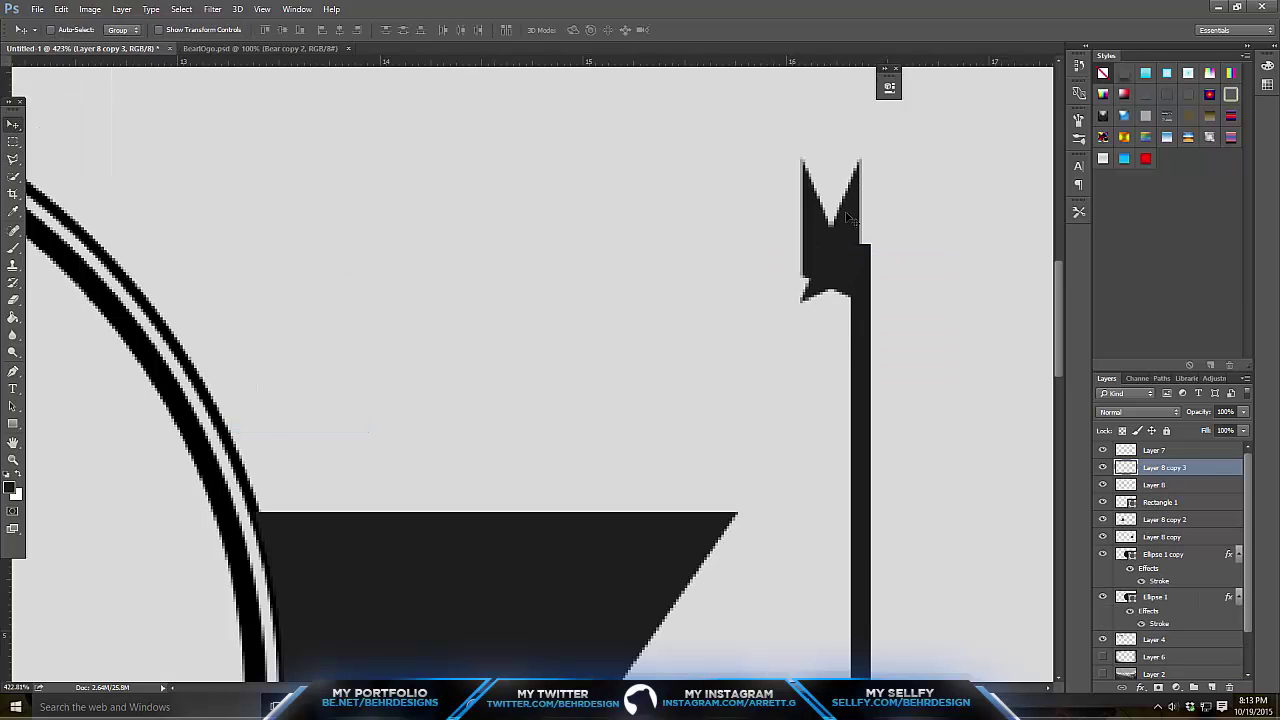
left_click_drag(742, 220, 802, 221)
Close the gap between the two blades, centre the arrowhead on the shaft, and zoom out.
left_click(13, 457)
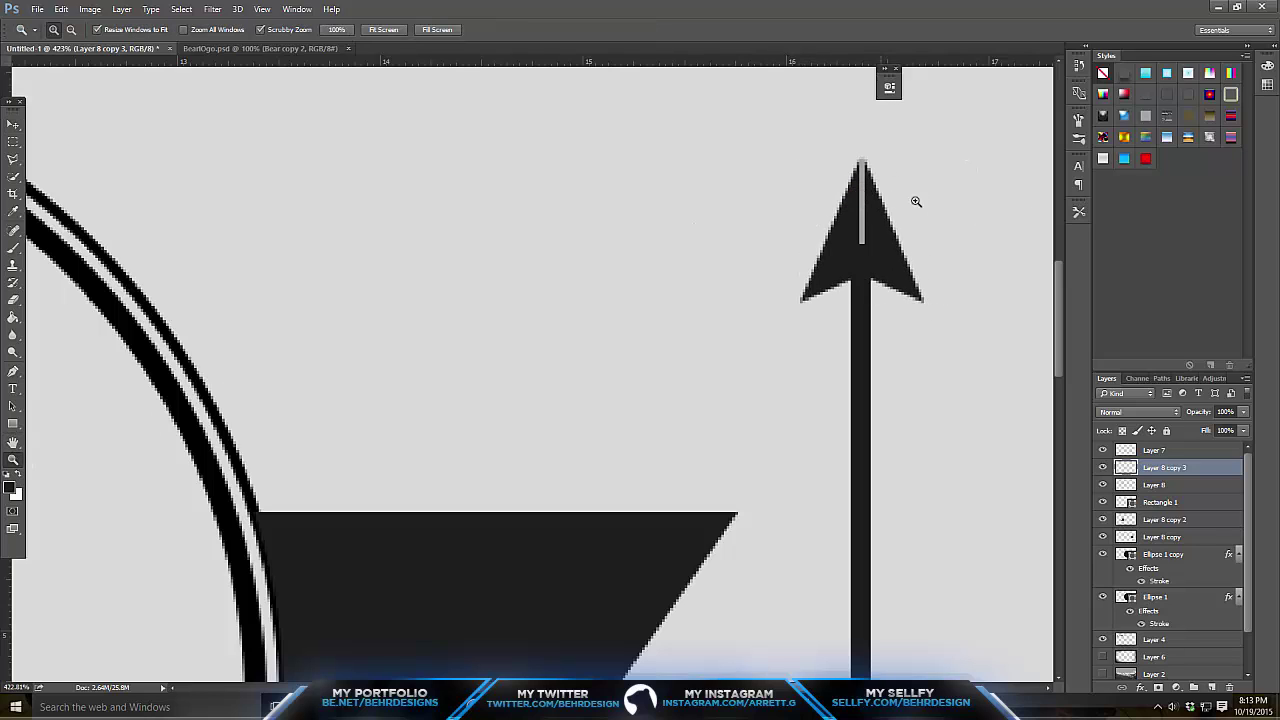
left_click(940, 158)
left_click(14, 124)
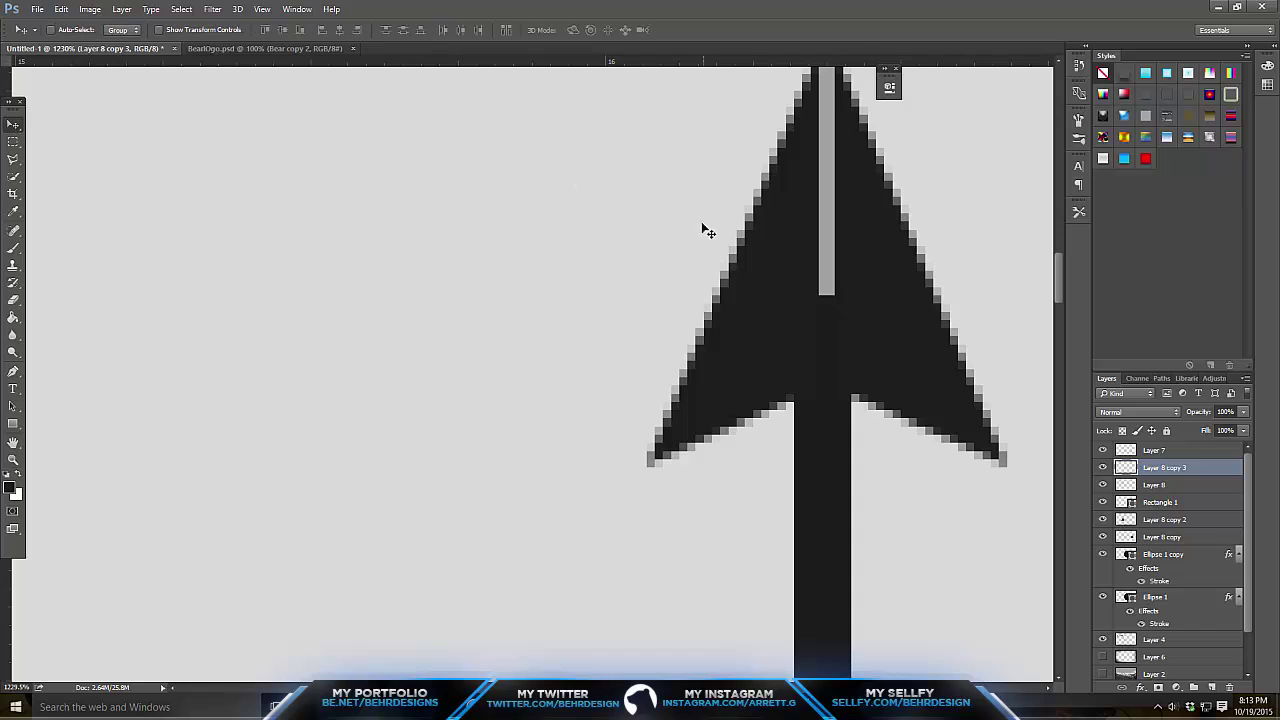
left_click_drag(698, 221, 688, 224)
left_click(1154, 485)
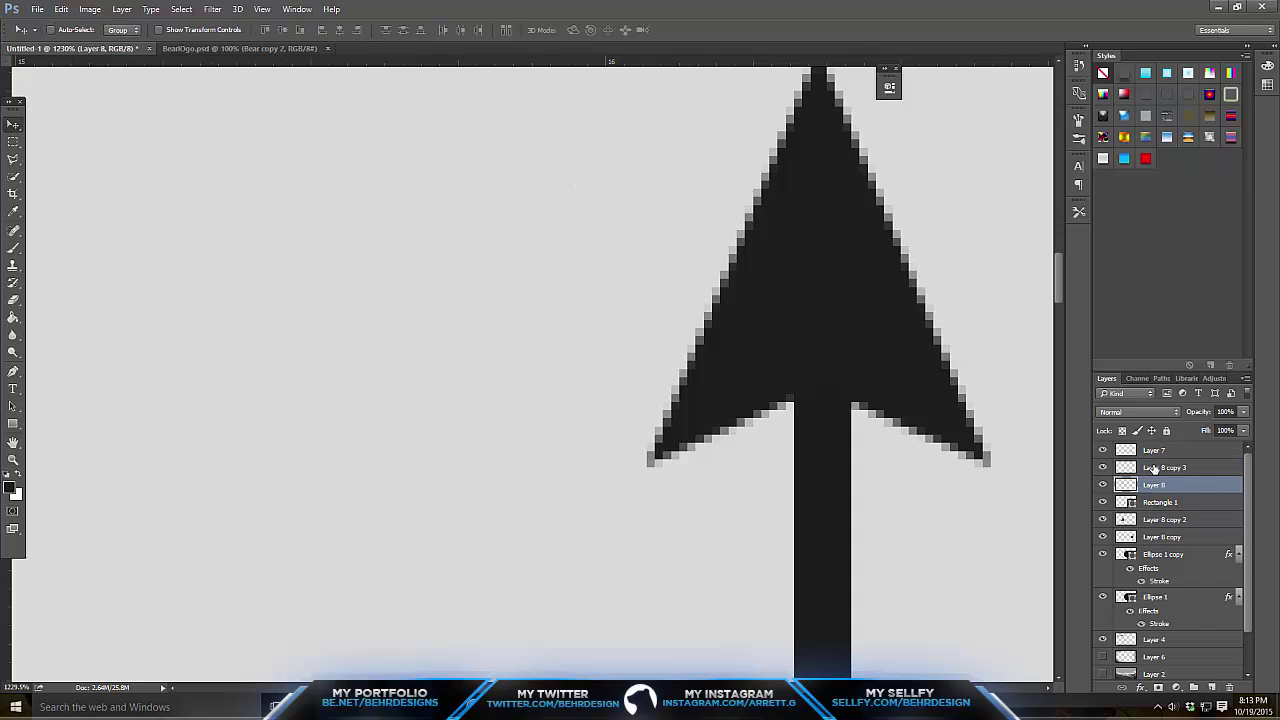
left_click(1160, 467, "shift")
left_click_drag(990, 382, 926, 350)
scroll(863, 356, "up", 3)
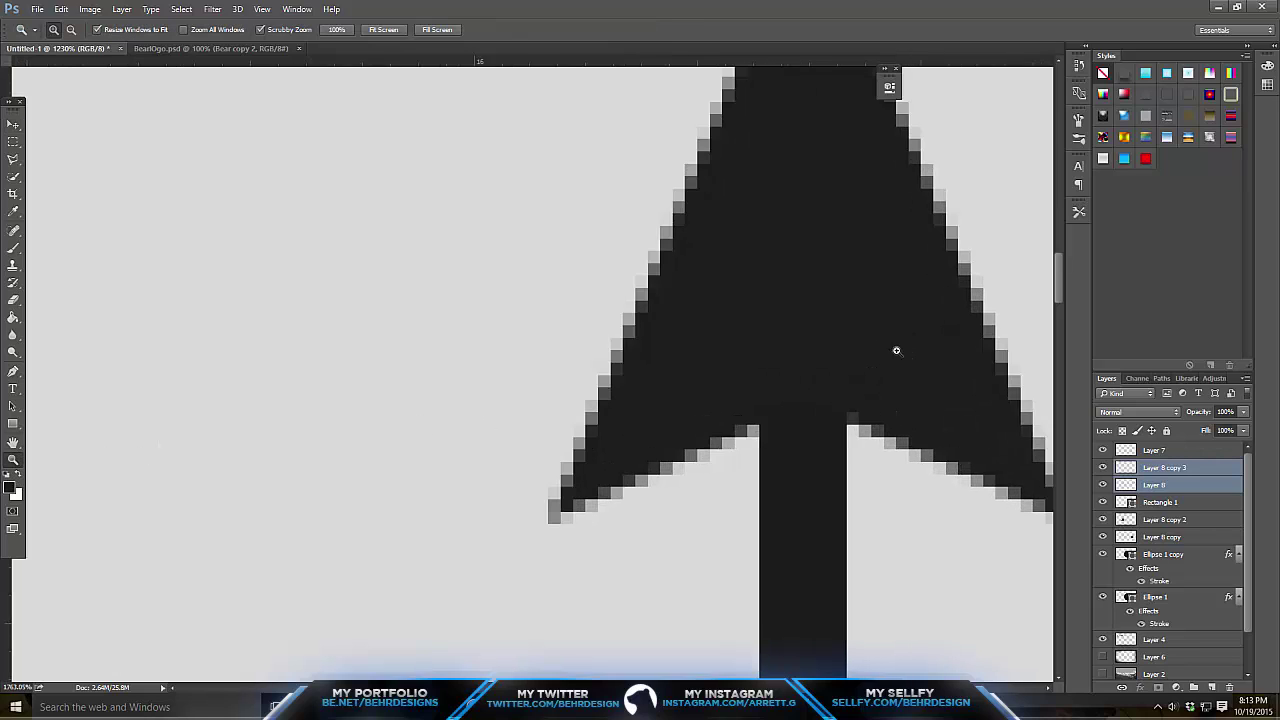
left_click_drag(522, 316, 514, 331)
left_click(9, 460)
scroll(357, 409, "down", 15)
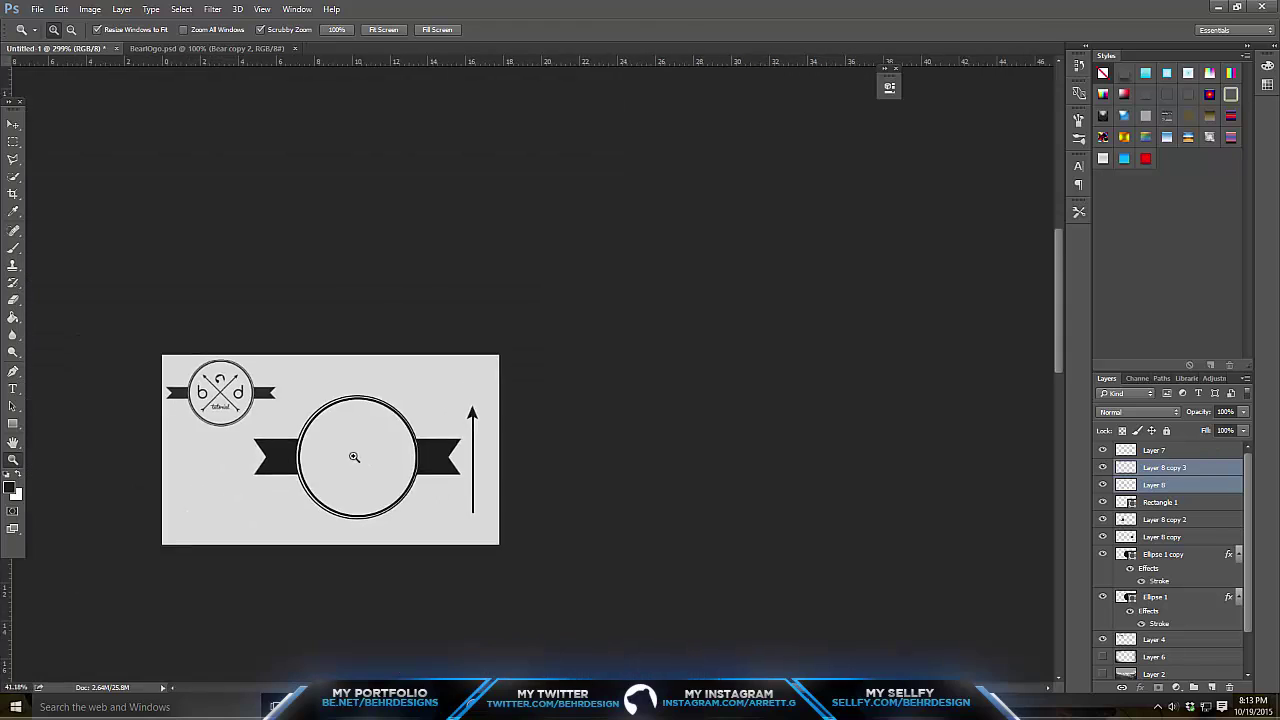
On a new layer above the arrow shaft, draw a rectangle near the shaft's bottom.
scroll(686, 457, "up", 3)
scroll(896, 540, "up", 5)
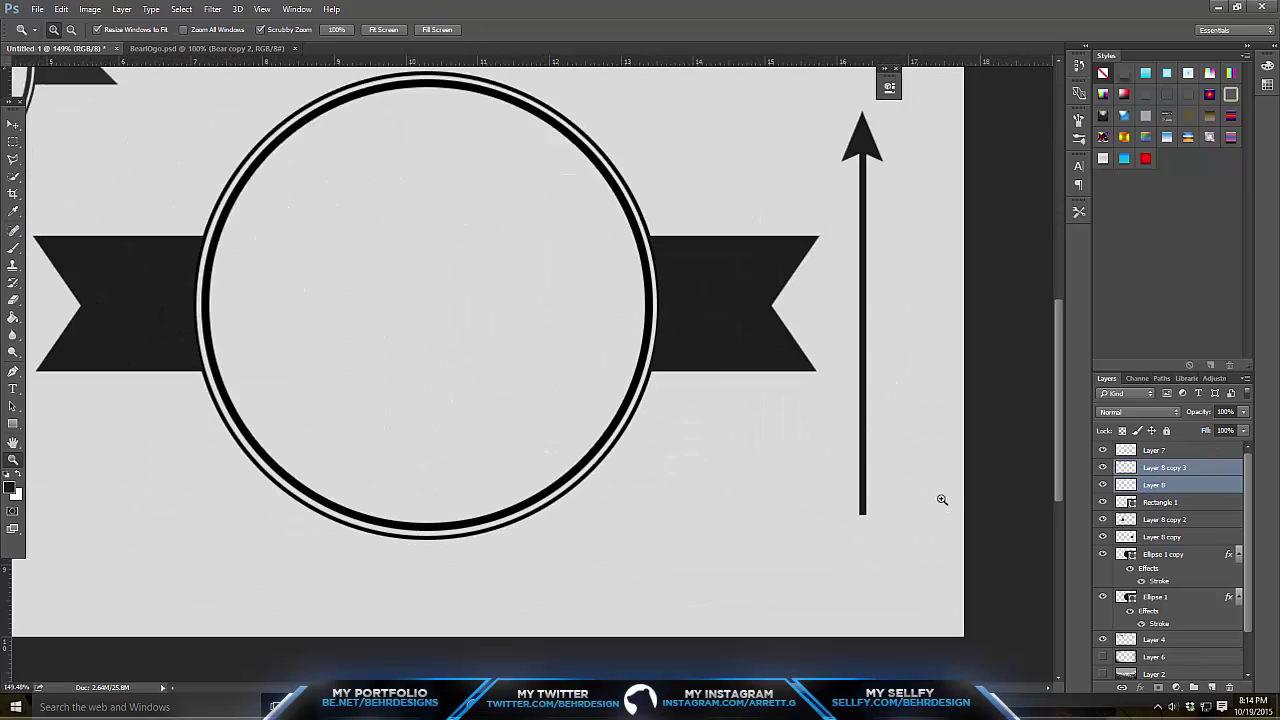
left_click(1189, 468)
left_click(1212, 688)
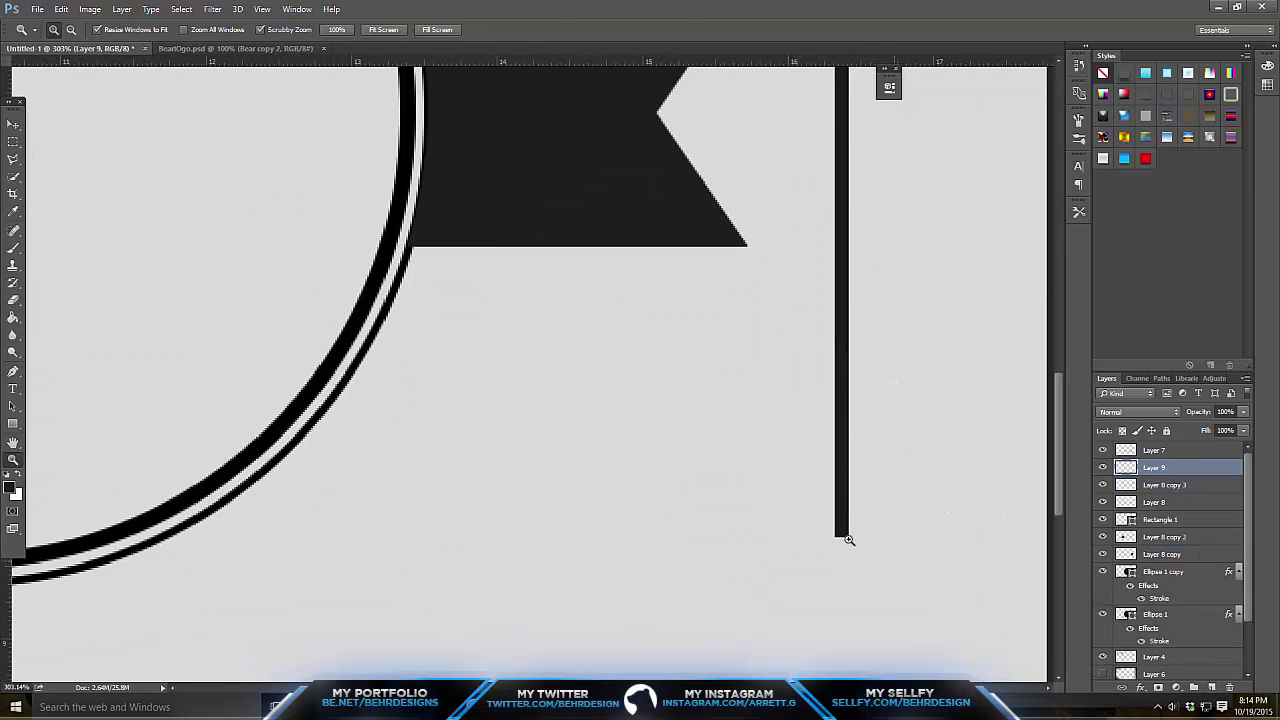
scroll(837, 523, "up", 2)
left_click(13, 424)
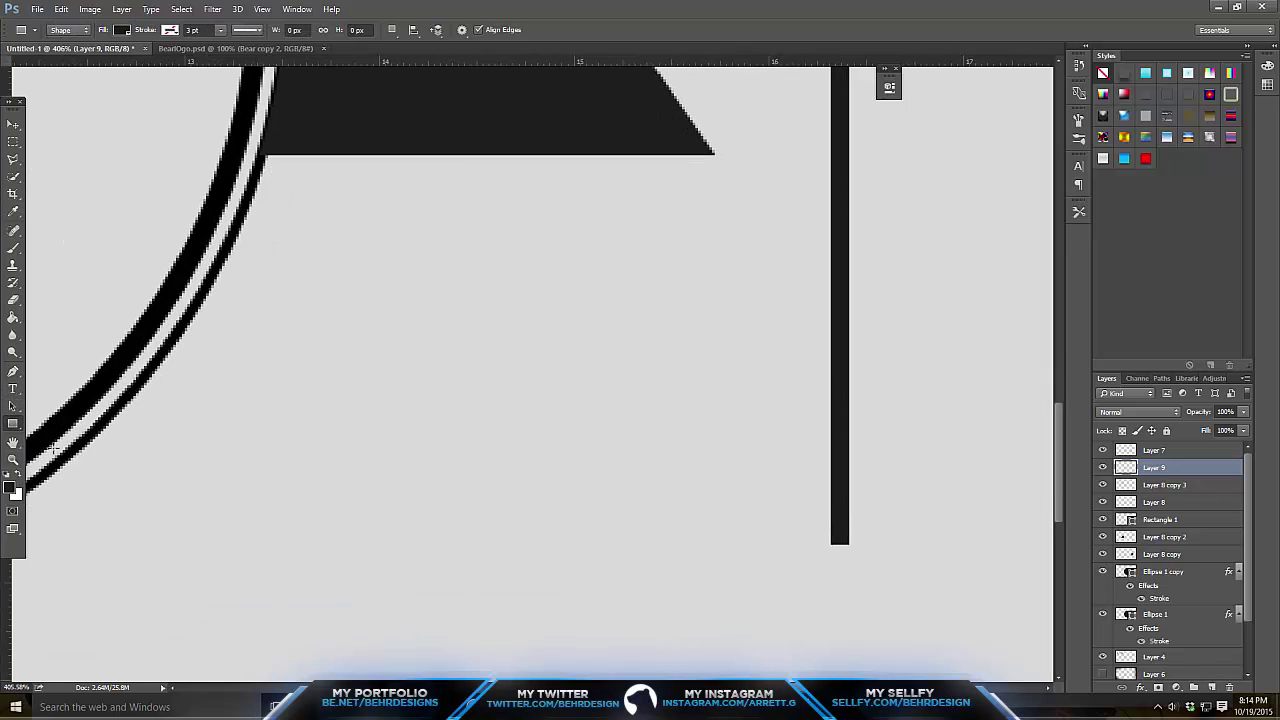
left_click_drag(646, 441, 797, 399)
Rotate the bar diagonally and duplicate it, then delete both bar attempts.
key("ctrl+t")
left_click_drag(730, 452, 818, 482)
key("Return")
key("Return")
key("ctrl+j")
left_click(12, 123)
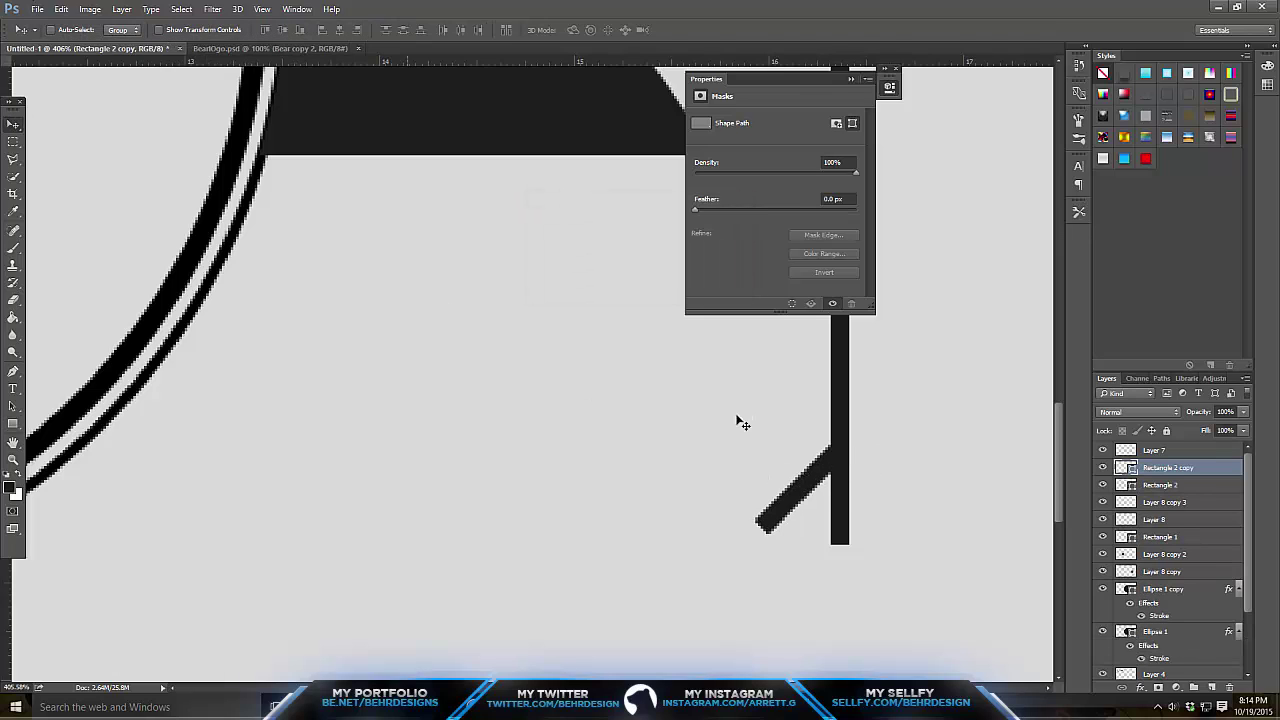
left_click_drag(816, 481, 818, 518)
key("Delete")
key("Delete")
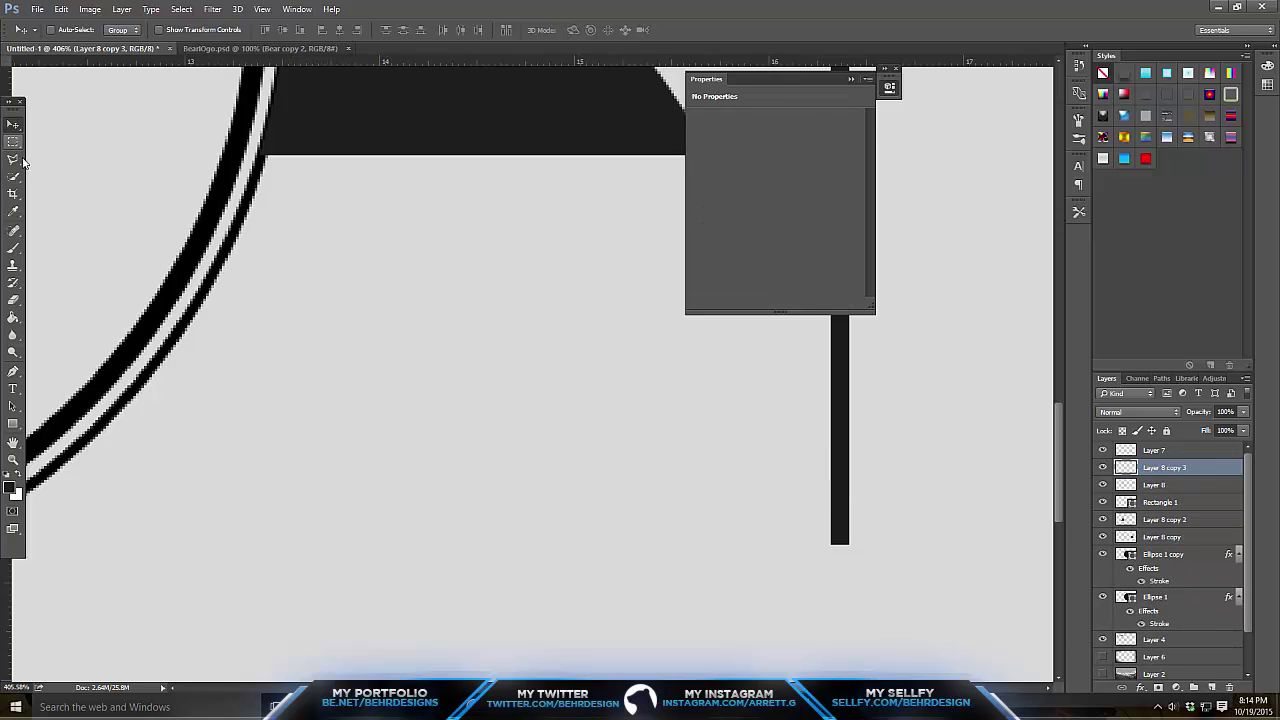
On a new layer, draw one feather outline with the Polygonal Lasso and fill it black.
left_click(13, 159)
left_click(1212, 686)
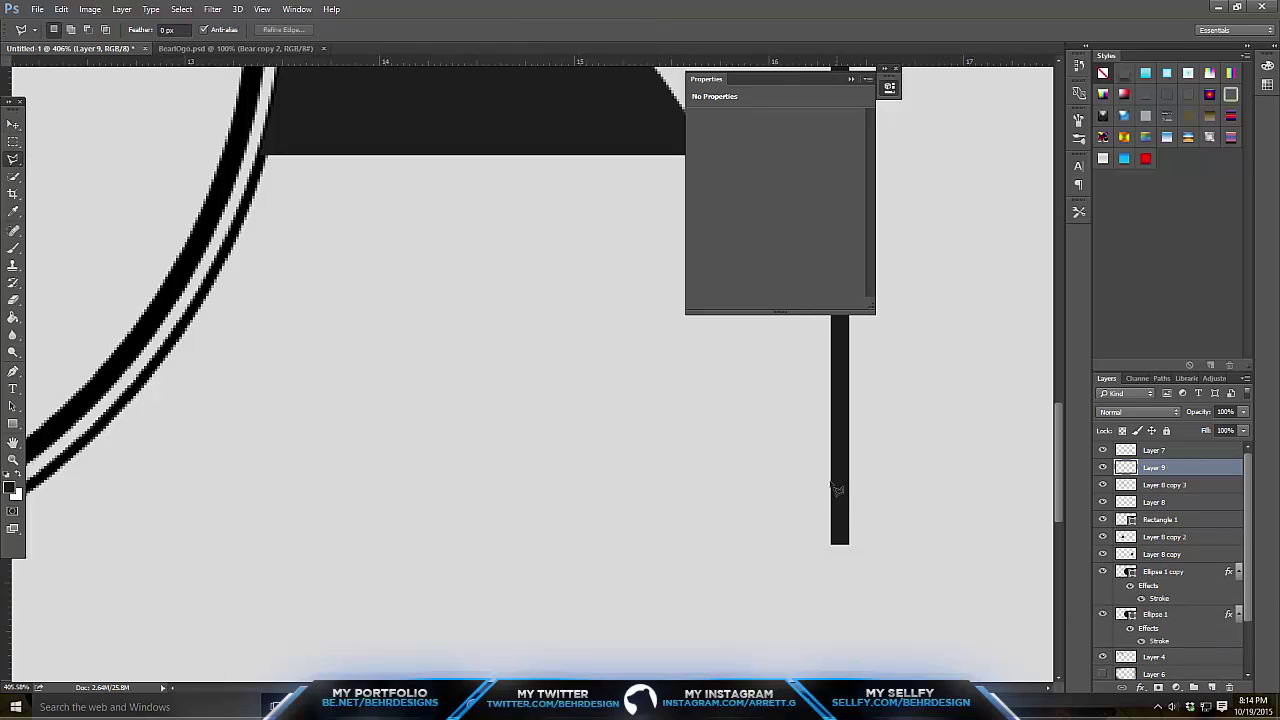
left_click(837, 484)
left_click(772, 547)
double_click(843, 558)
right_click(830, 555)
left_click(871, 464)
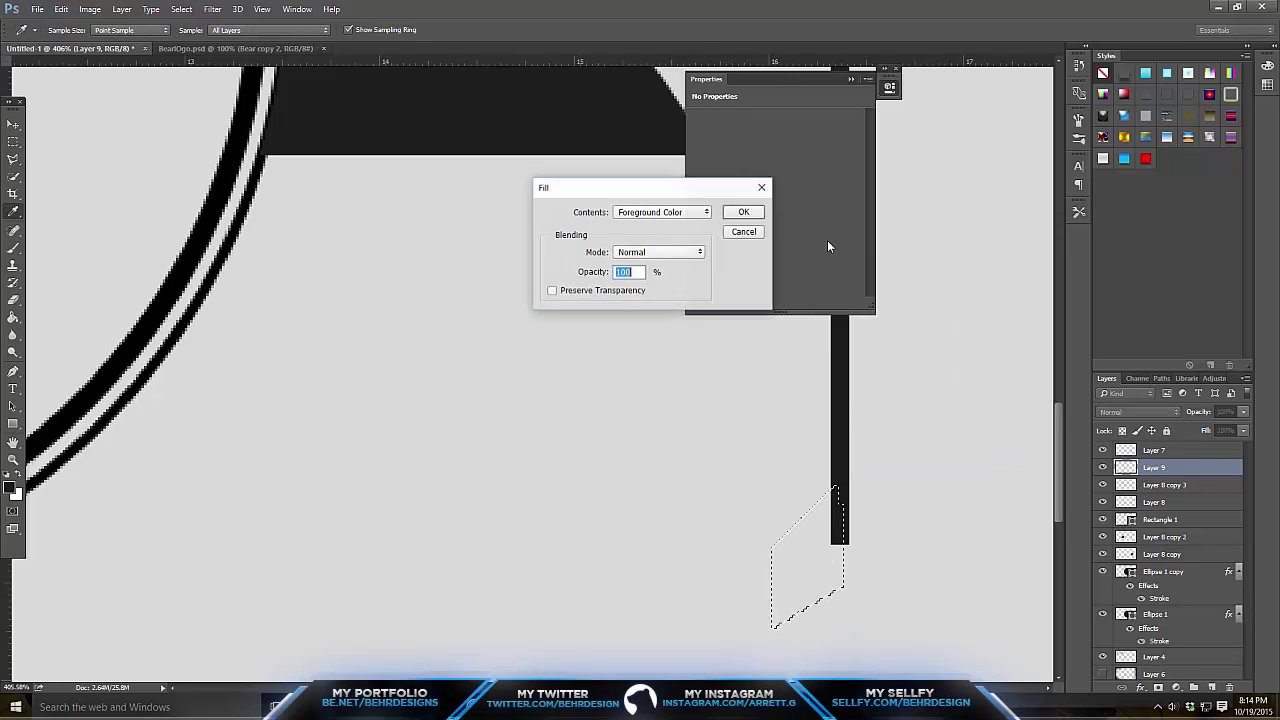
left_click(740, 210)
right_click(802, 471)
left_click(840, 188)
Duplicate the feather, flip the copy horizontally, and position it on the shaft's right side.
left_click(13, 141)
key("ctrl+j")
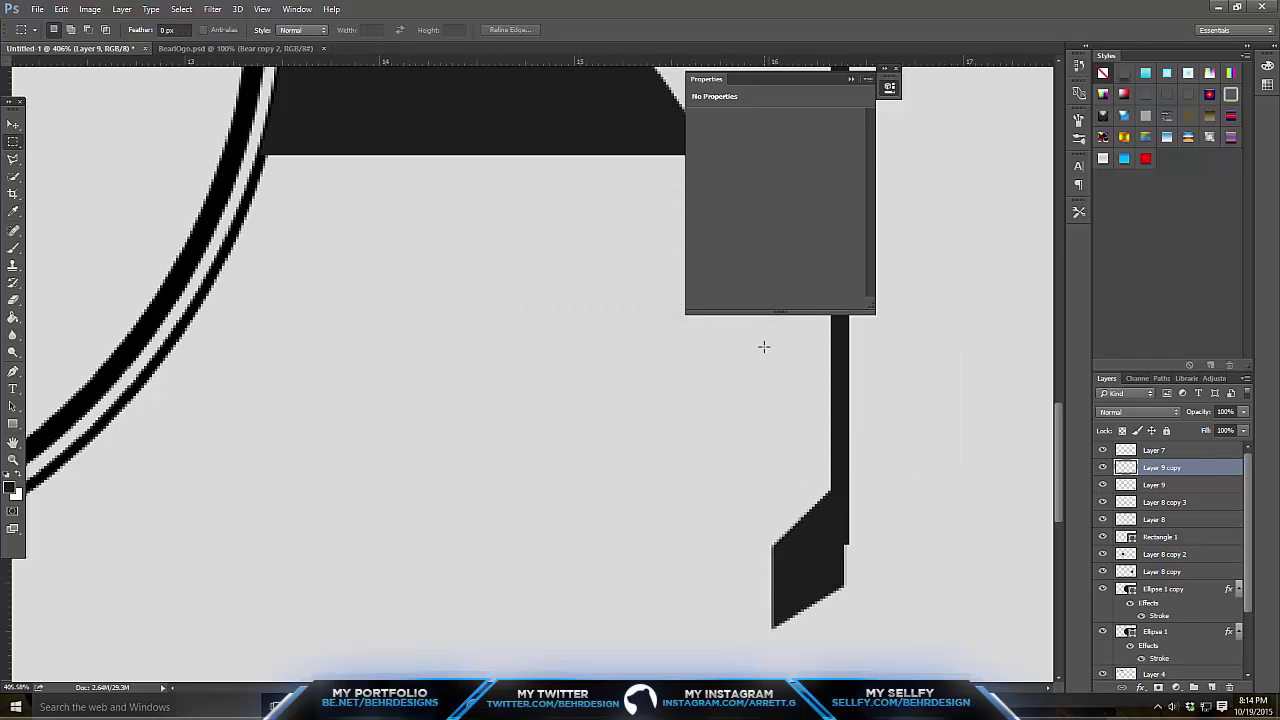
left_click(61, 9)
mouse_move(150, 282)
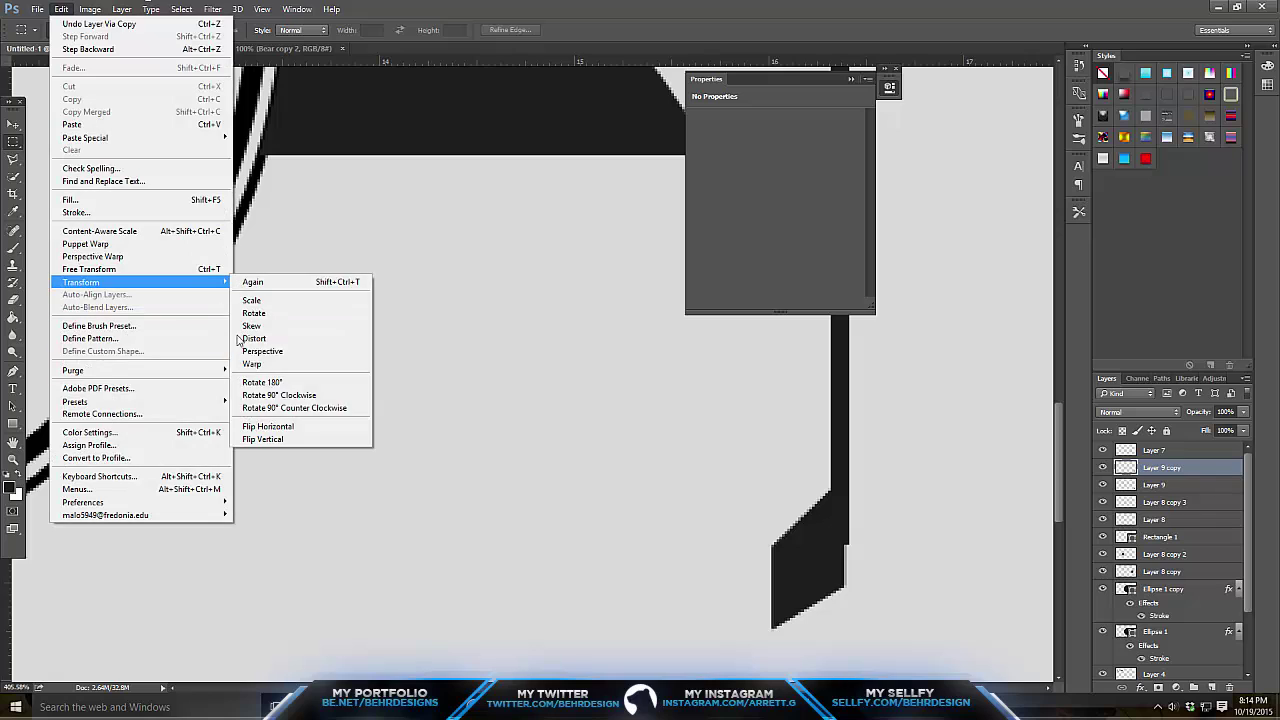
left_click(265, 424)
key("v")
left_click_drag(453, 292, 521, 297)
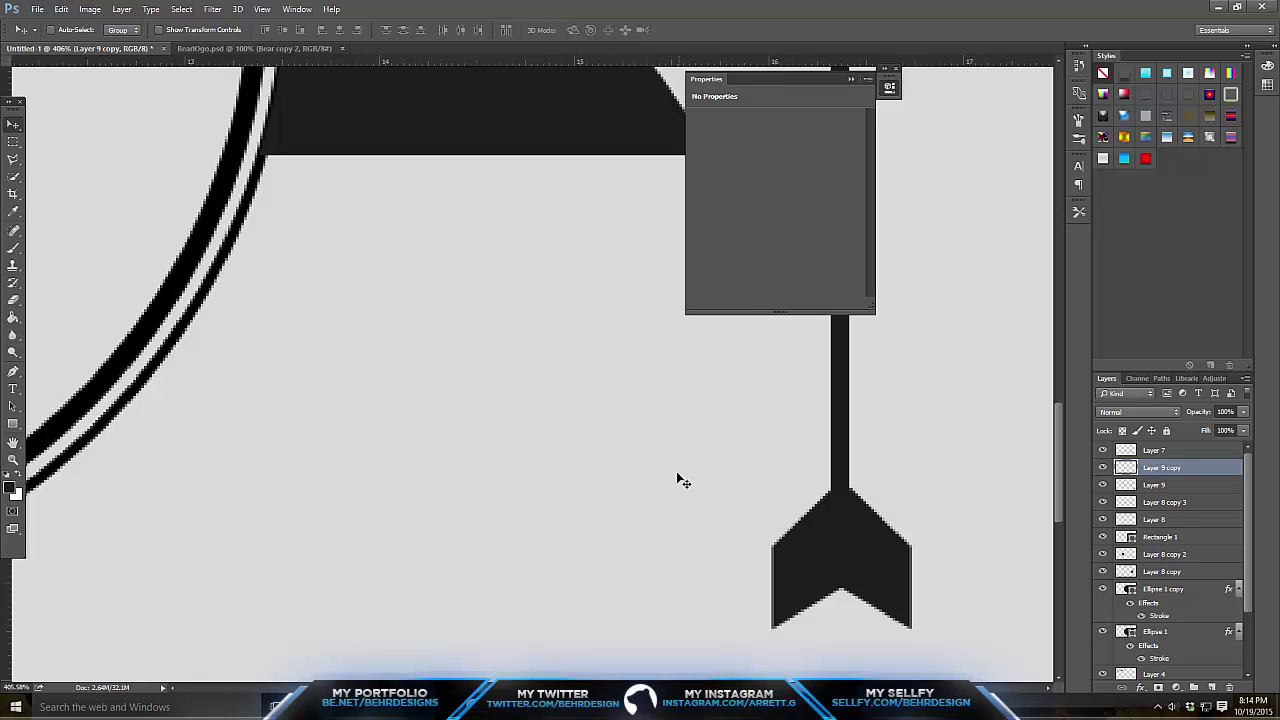
left_click_drag(680, 481, 675, 477)
Scale both feather pieces down together and nudge the tail left onto the shaft.
left_click(13, 459)
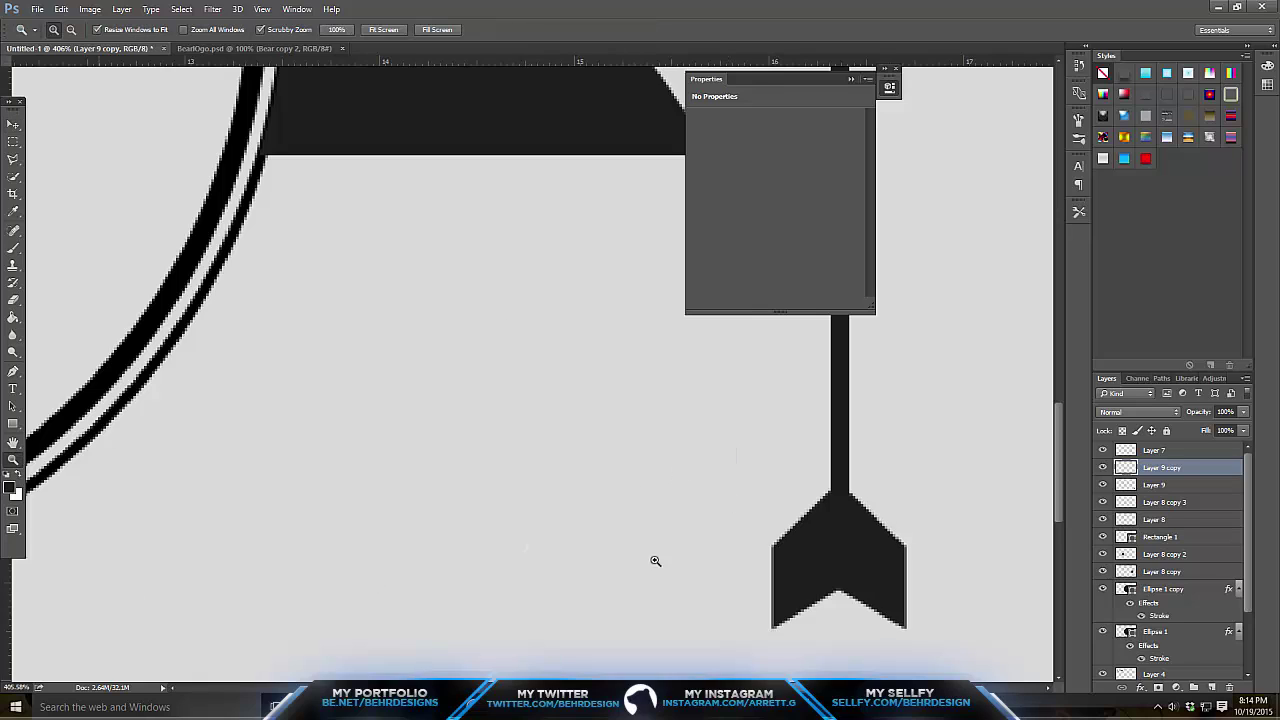
left_click_drag(930, 537, 1143, 522)
left_click(1155, 486, "shift")
key("ctrl+t")
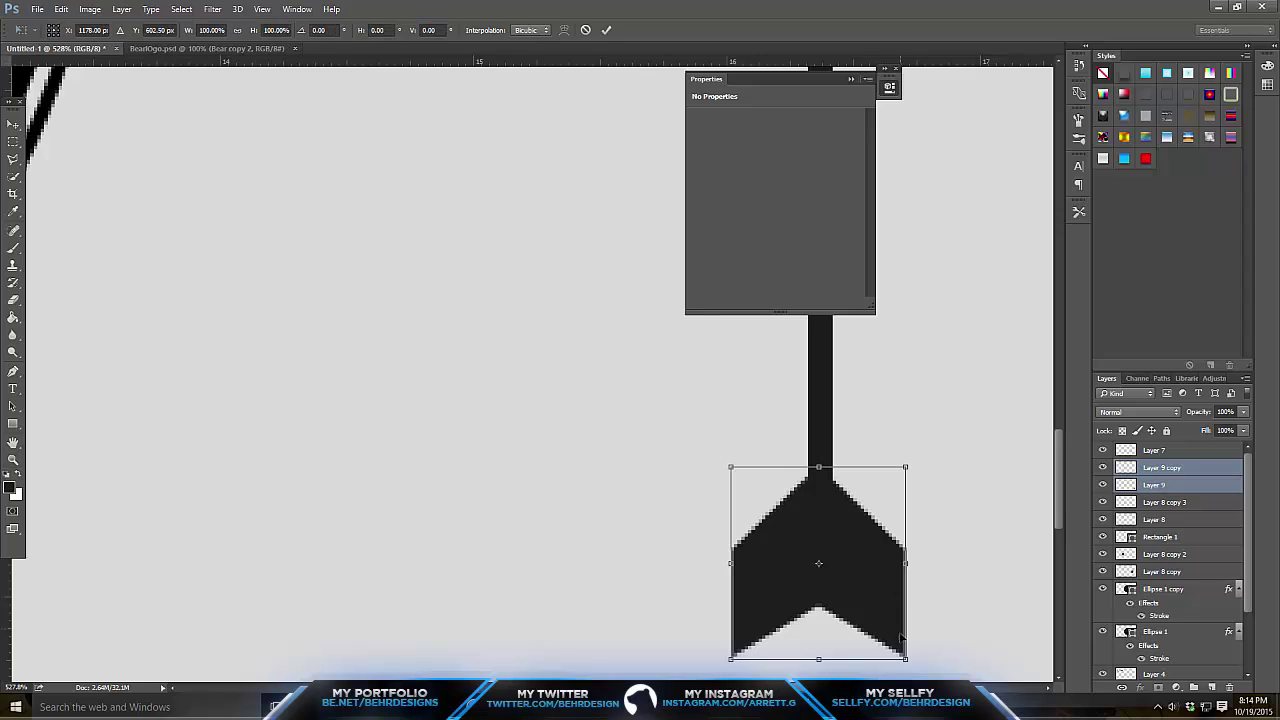
left_click_drag(895, 652, 840, 540)
key("Return")
left_click(13, 123)
key("Left")
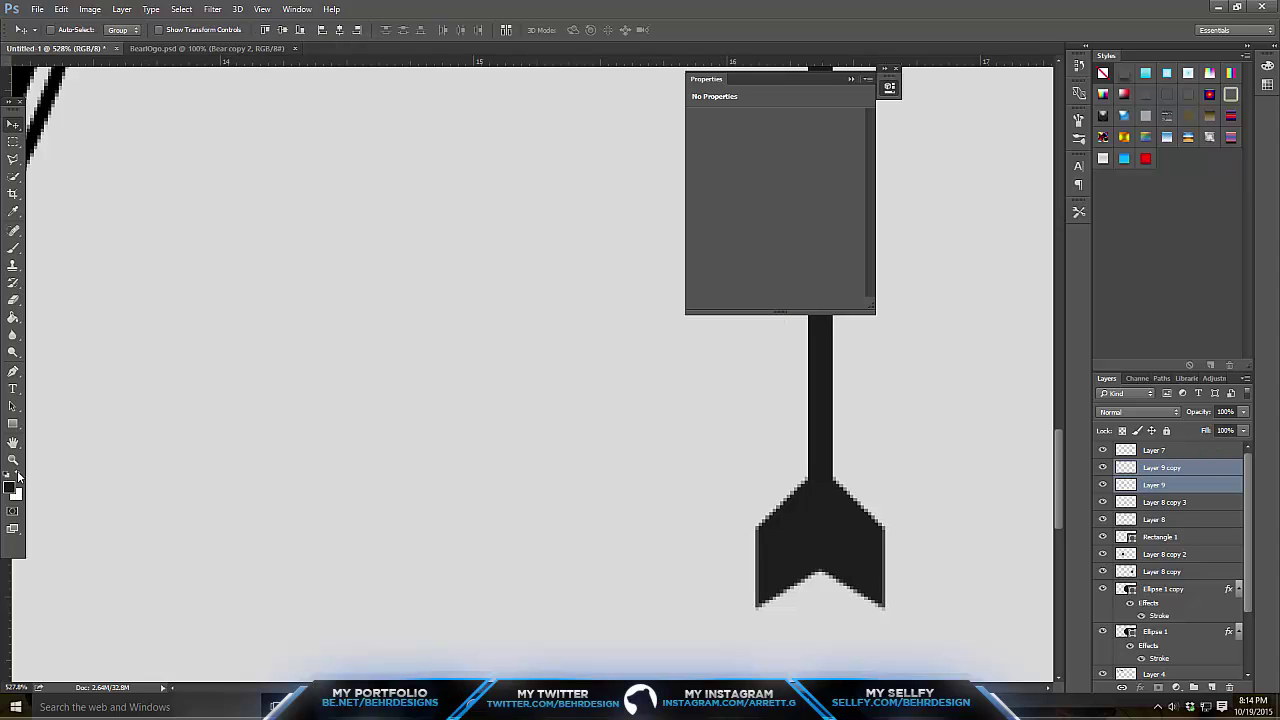
Shrink the arrow tail further to about 76% and close the shape properties panel.
key("z")
left_click_drag(569, 389, 477, 403)
left_click_drag(655, 406, 857, 517)
key("ctrl+t")
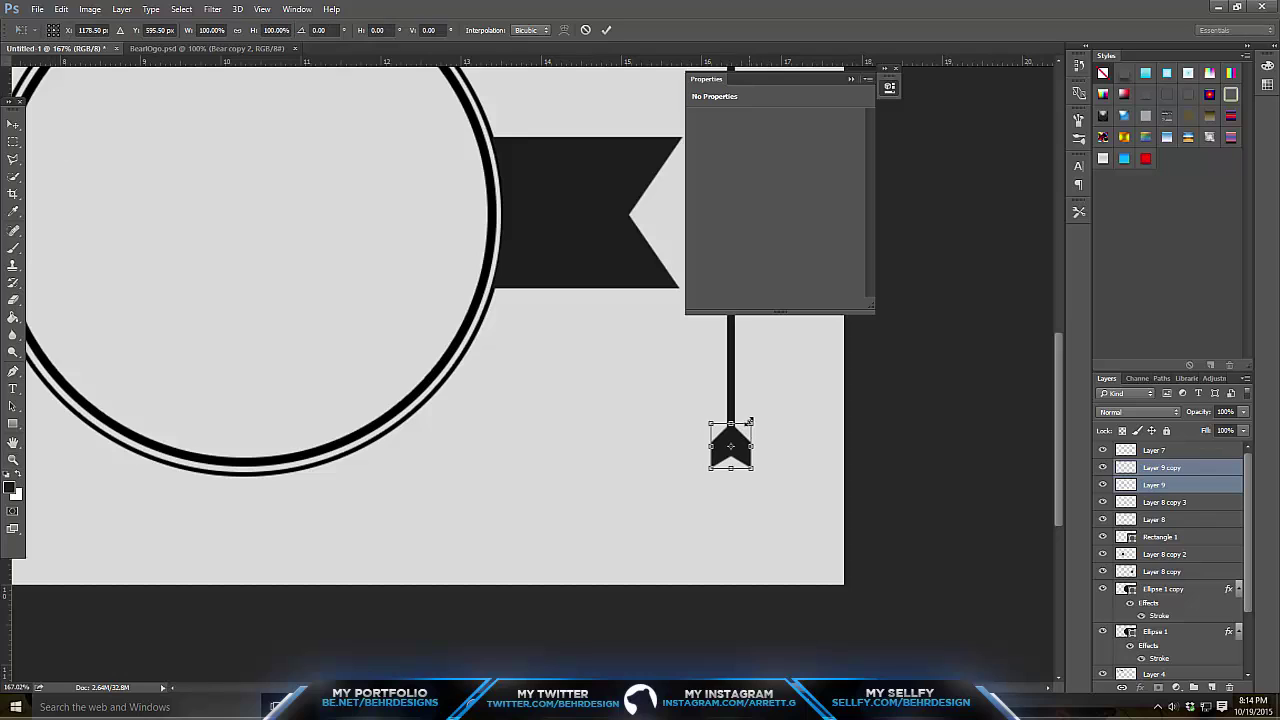
left_click_drag(749, 421, 738, 445)
key("Return")
key("z")
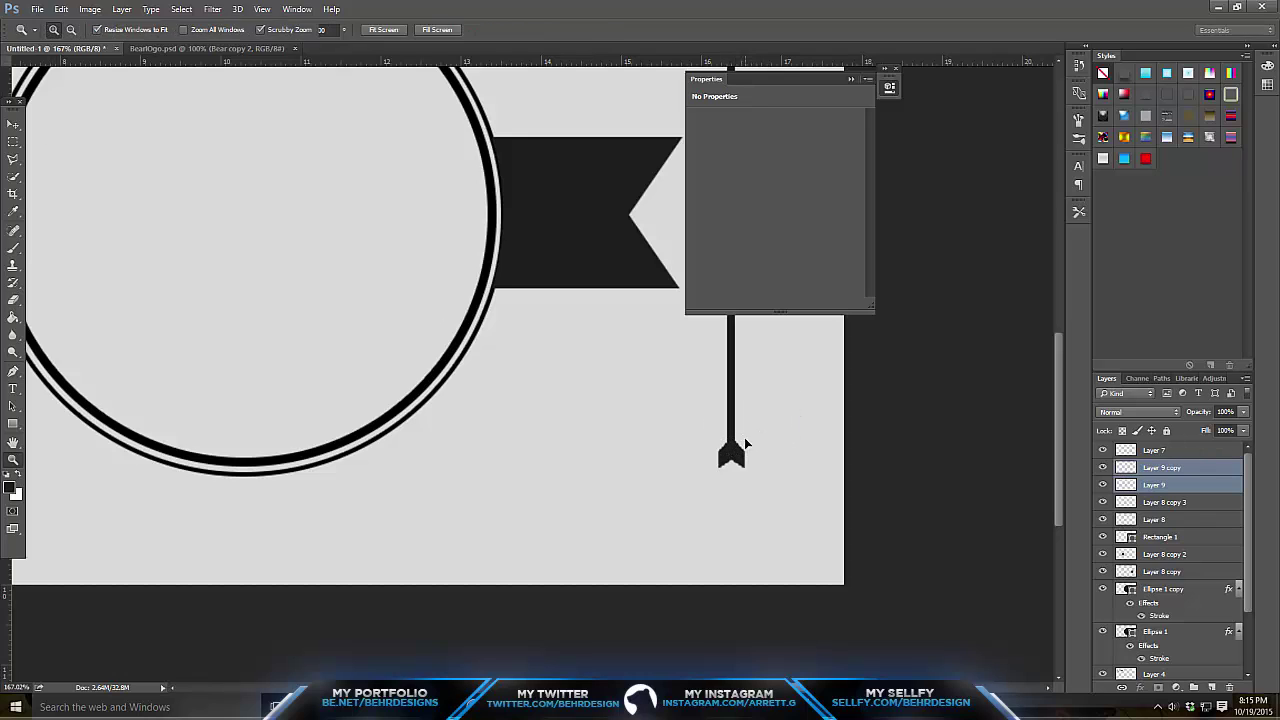
left_click(853, 81)
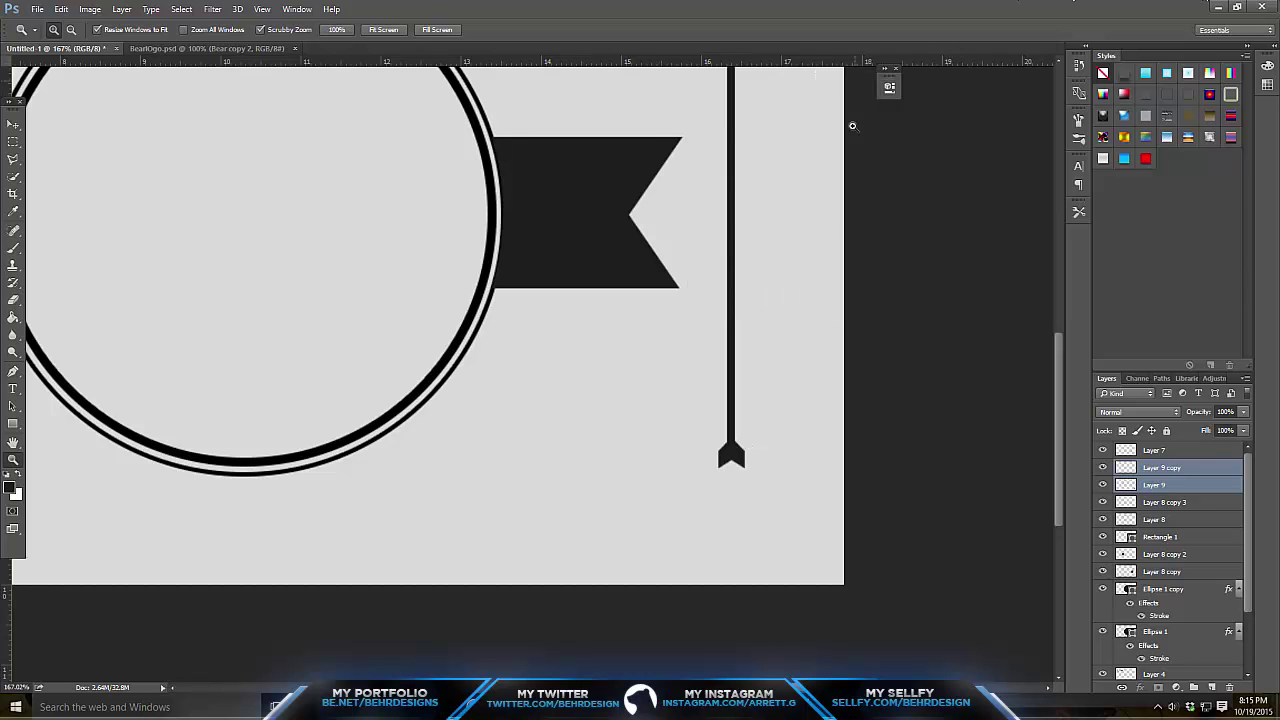
Merge the arrow layers, Rectangle 1 through Layer 7, into a single layer.
left_click_drag(857, 220, 1241, 533)
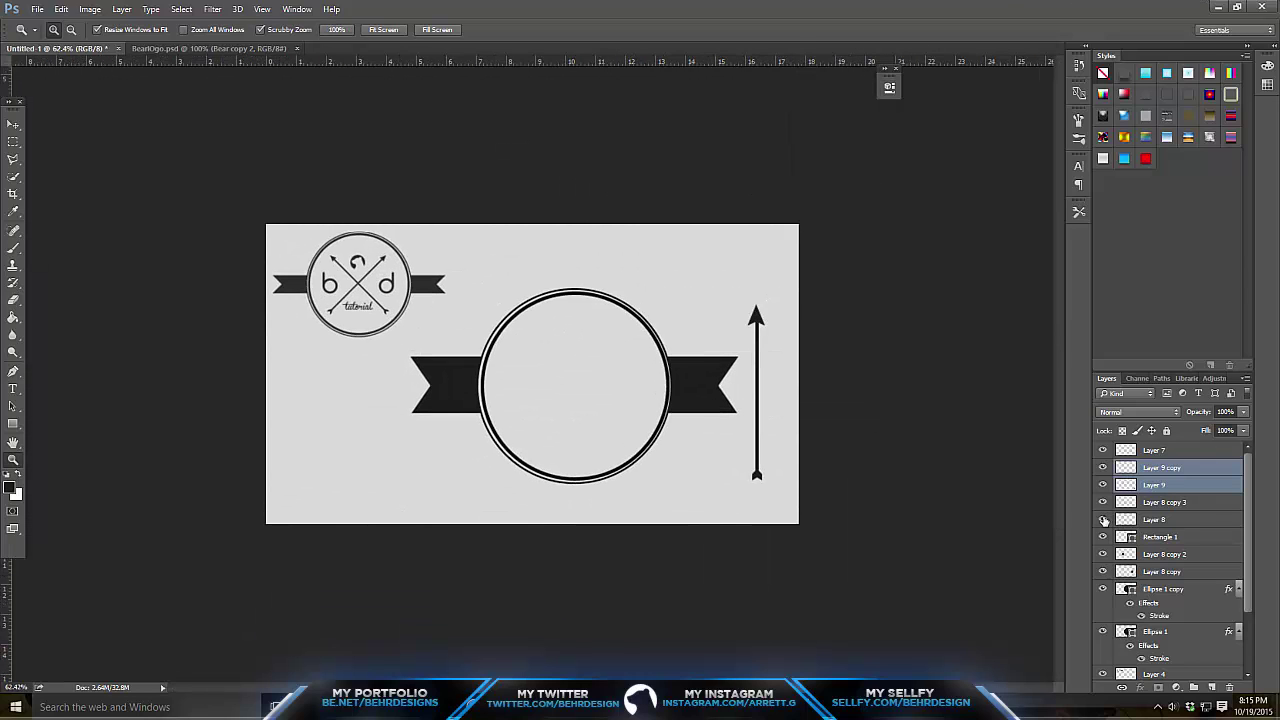
left_click(1144, 538)
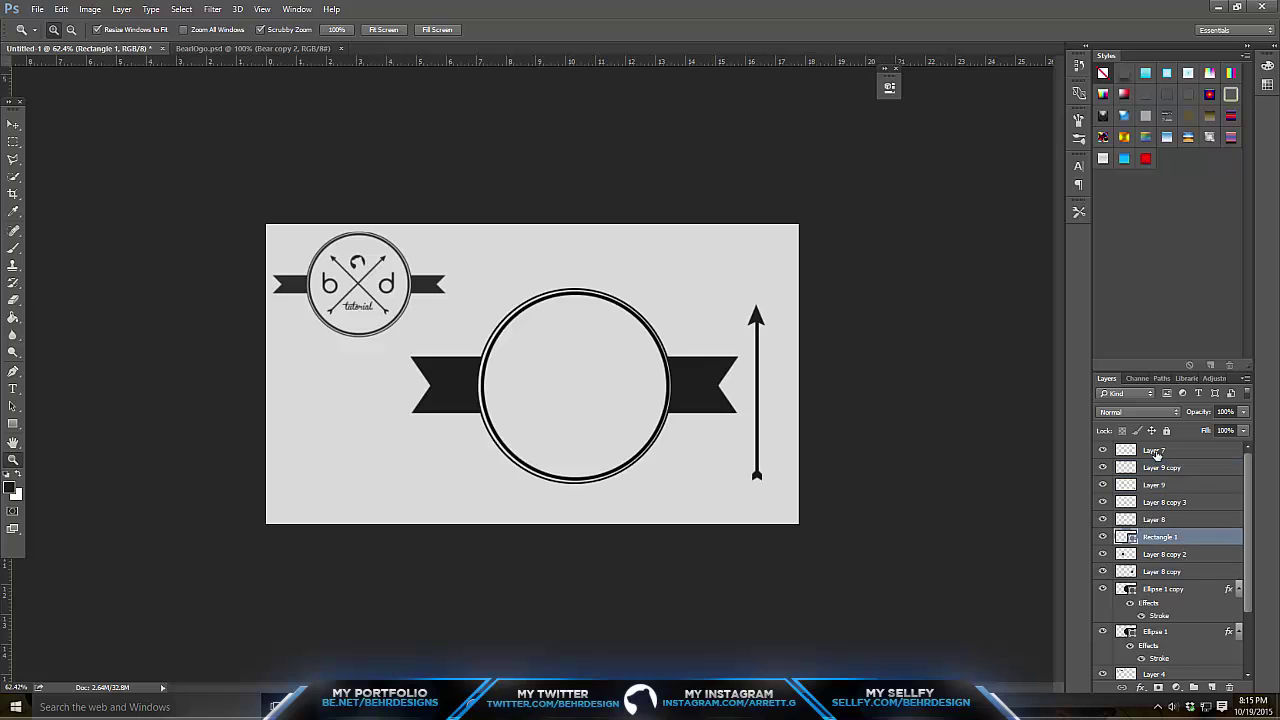
left_click(1155, 451, "shift")
right_click(1158, 467)
left_click(1019, 486)
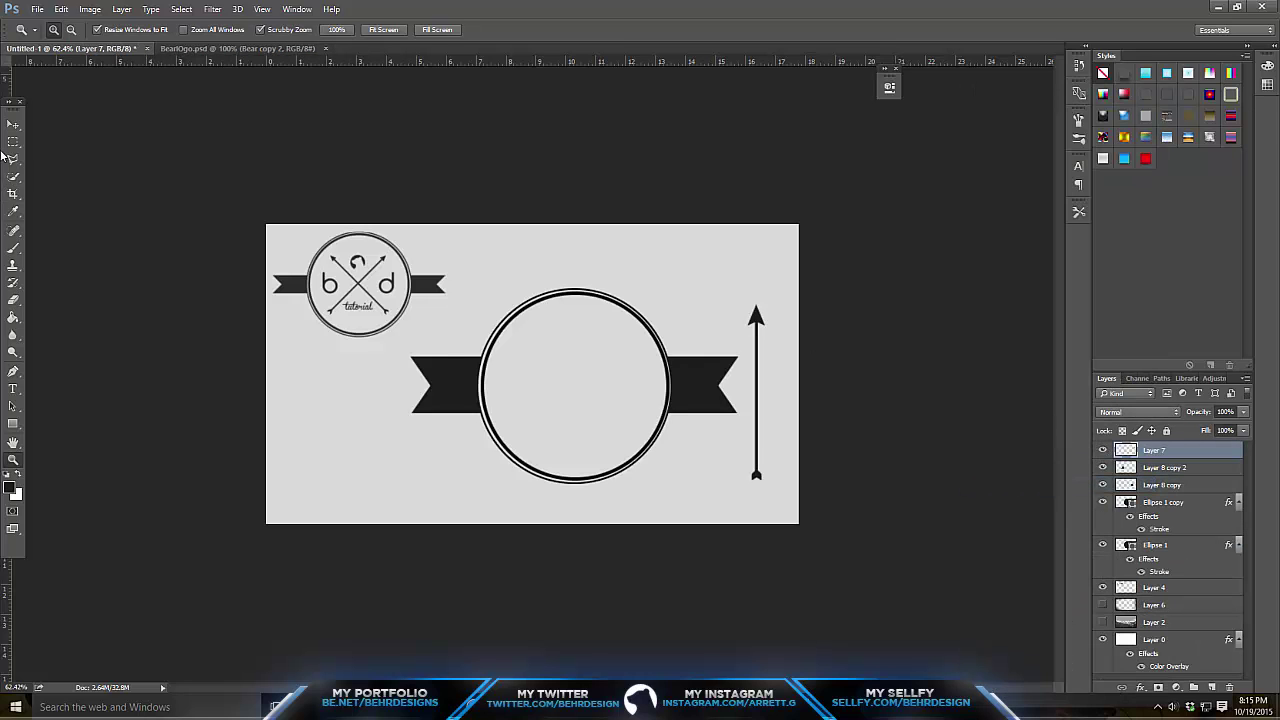
Move the arrow into the circle's centre and tilt it to -45°.
key("v")
left_click_drag(631, 299, 446, 289)
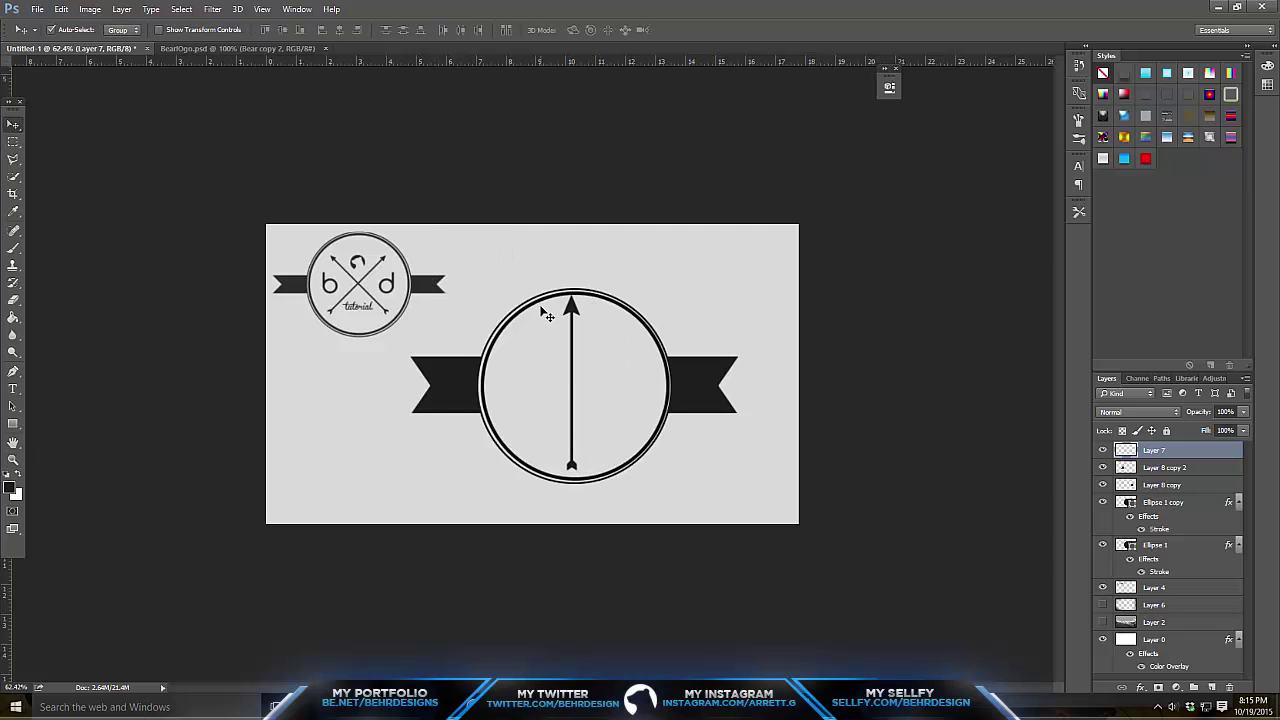
key("ctrl+t")
left_click_drag(572, 294, 527, 298)
key("ctrl+z")
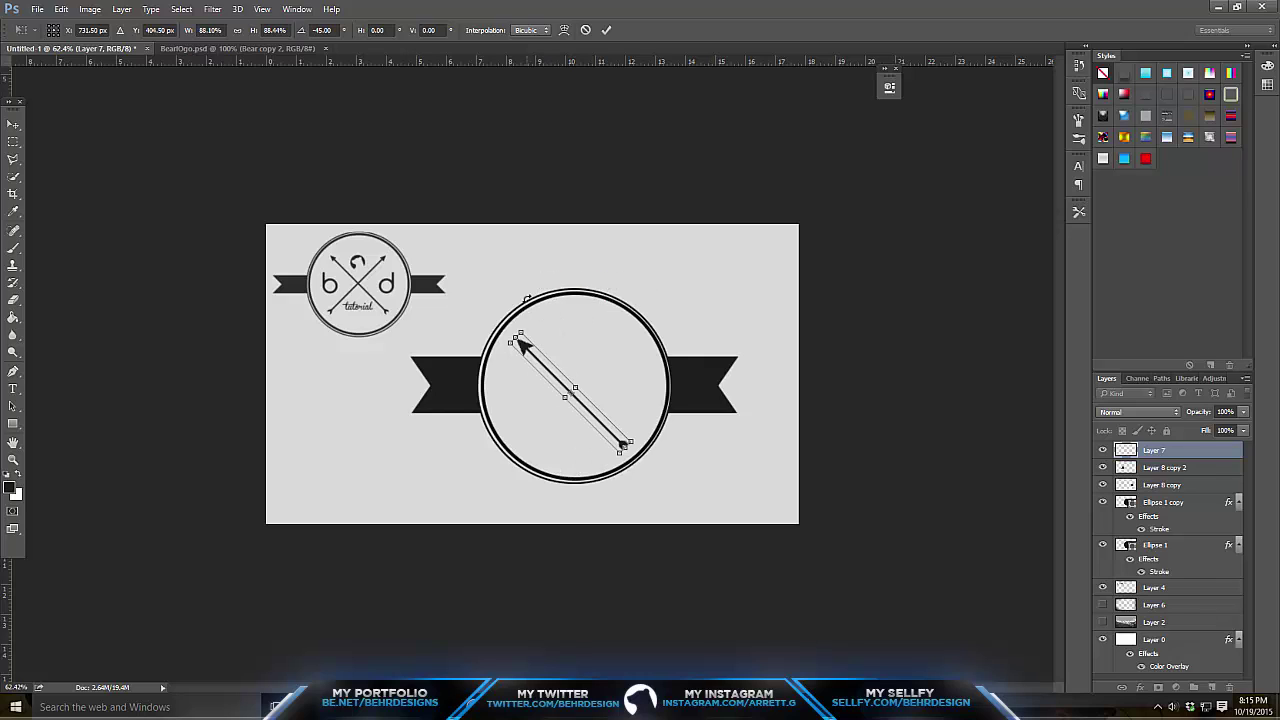
key("Return")
left_click_drag(600, 346, 584, 347)
Duplicate the diagonal arrow and flip the copy horizontally to form a symmetric X.
key("z")
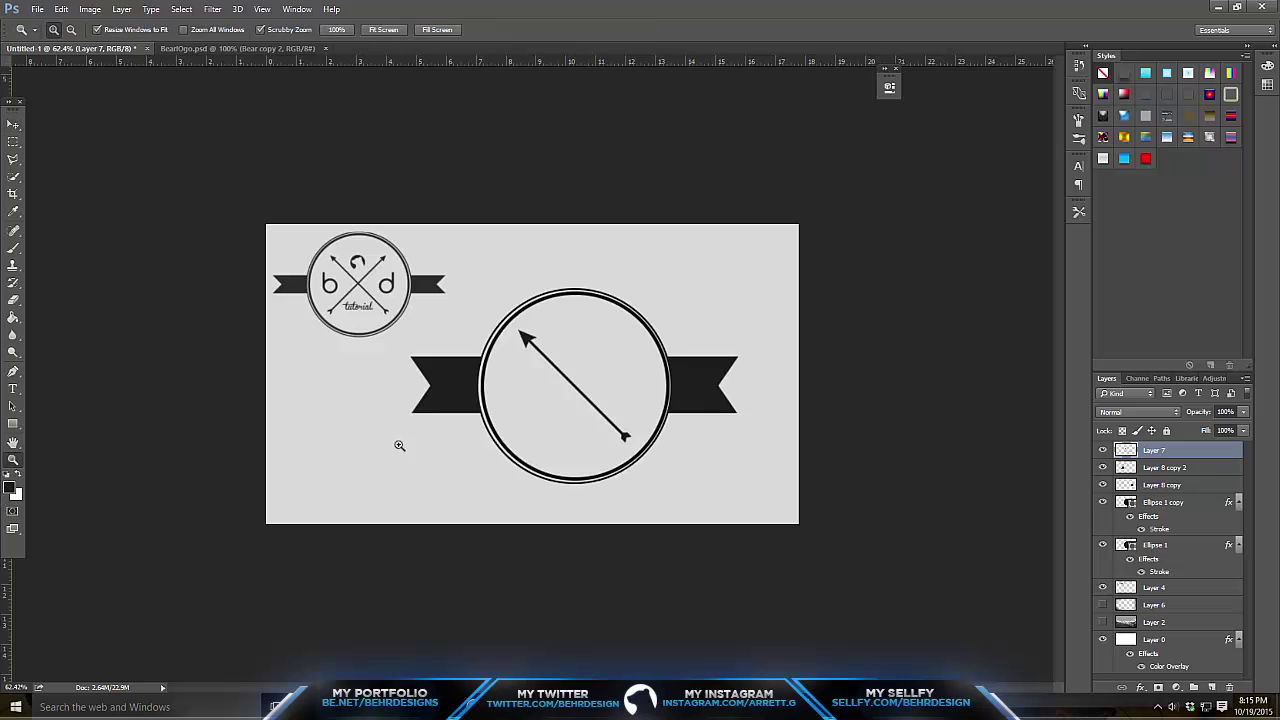
left_click_drag(417, 443, 443, 438)
left_click_drag(562, 406, 609, 369)
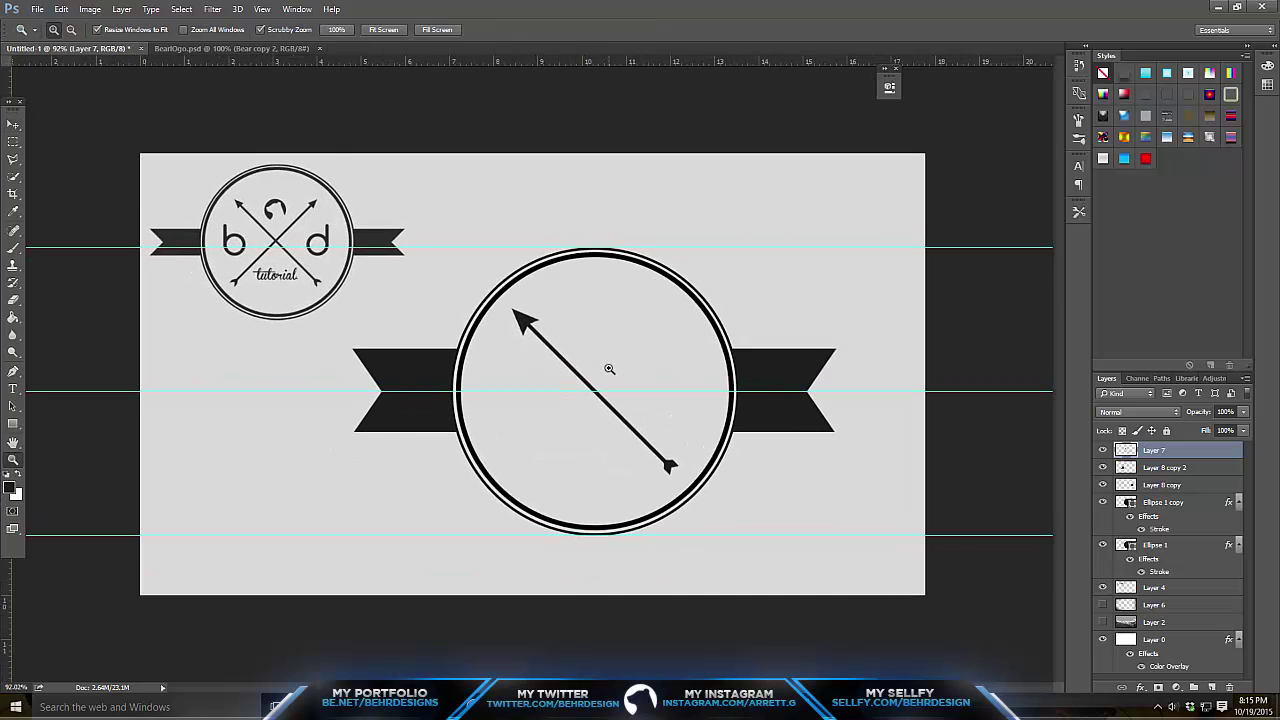
key("ctrl+j")
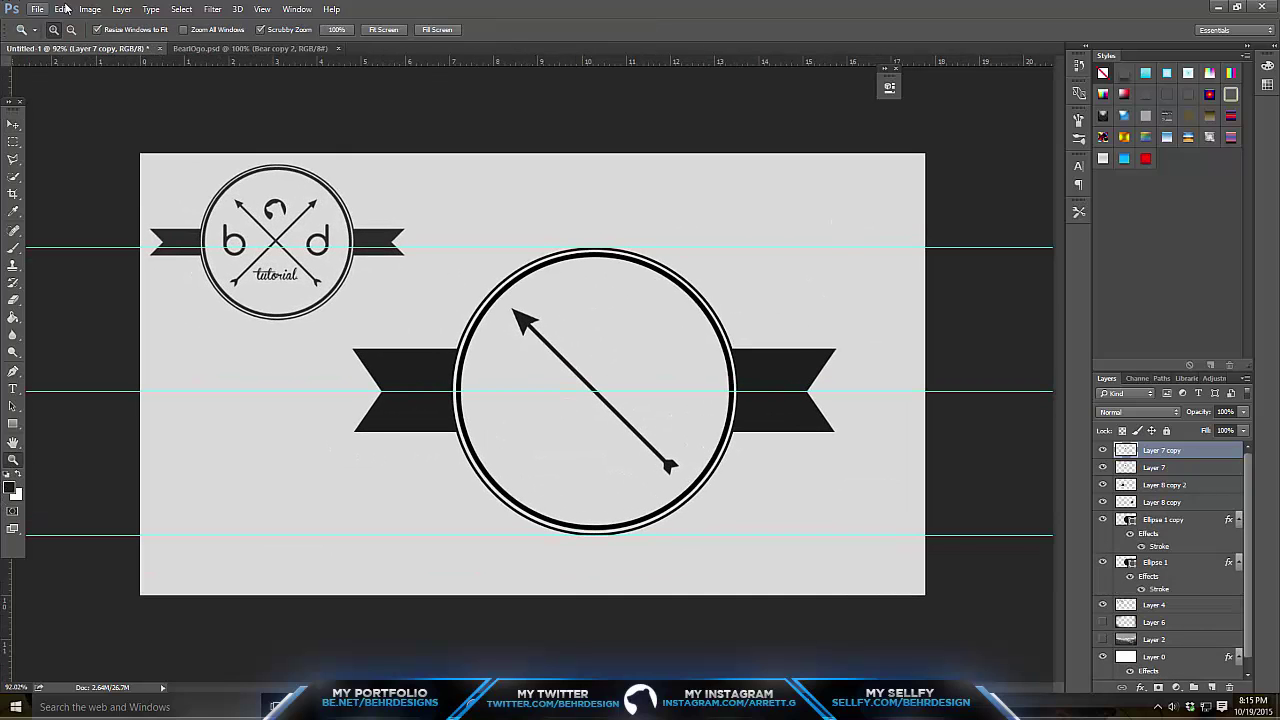
left_click(61, 9)
mouse_move(177, 284)
left_click(286, 427)
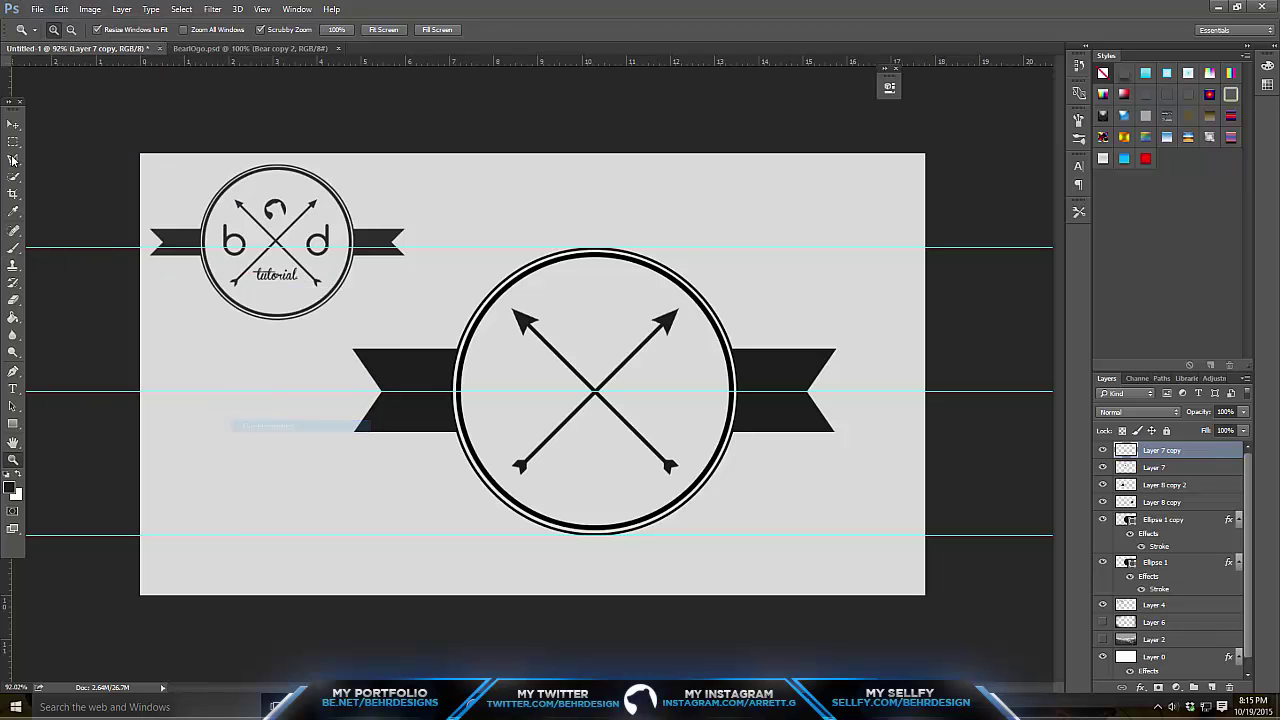
key("v")
left_click_drag(664, 362, 653, 357)
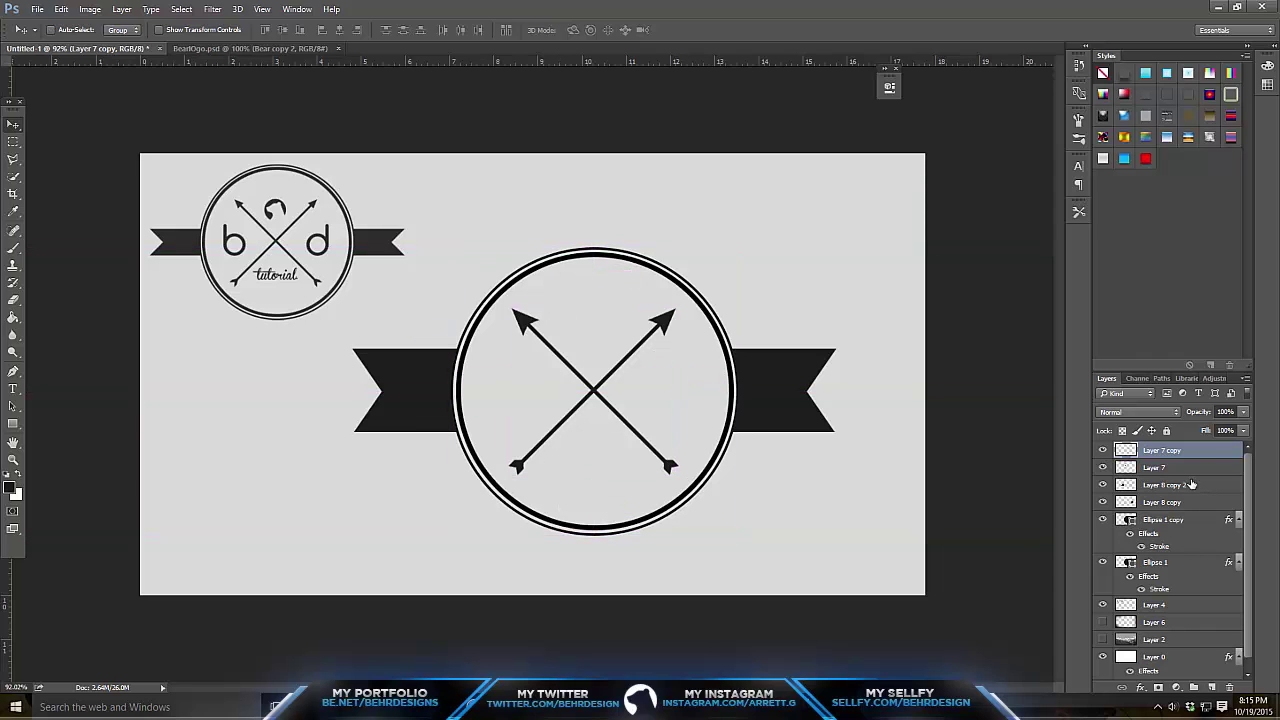
Centre both crossed arrows together inside the circle.
left_click(1180, 467, "shift")
left_click_drag(694, 318, 696, 316)
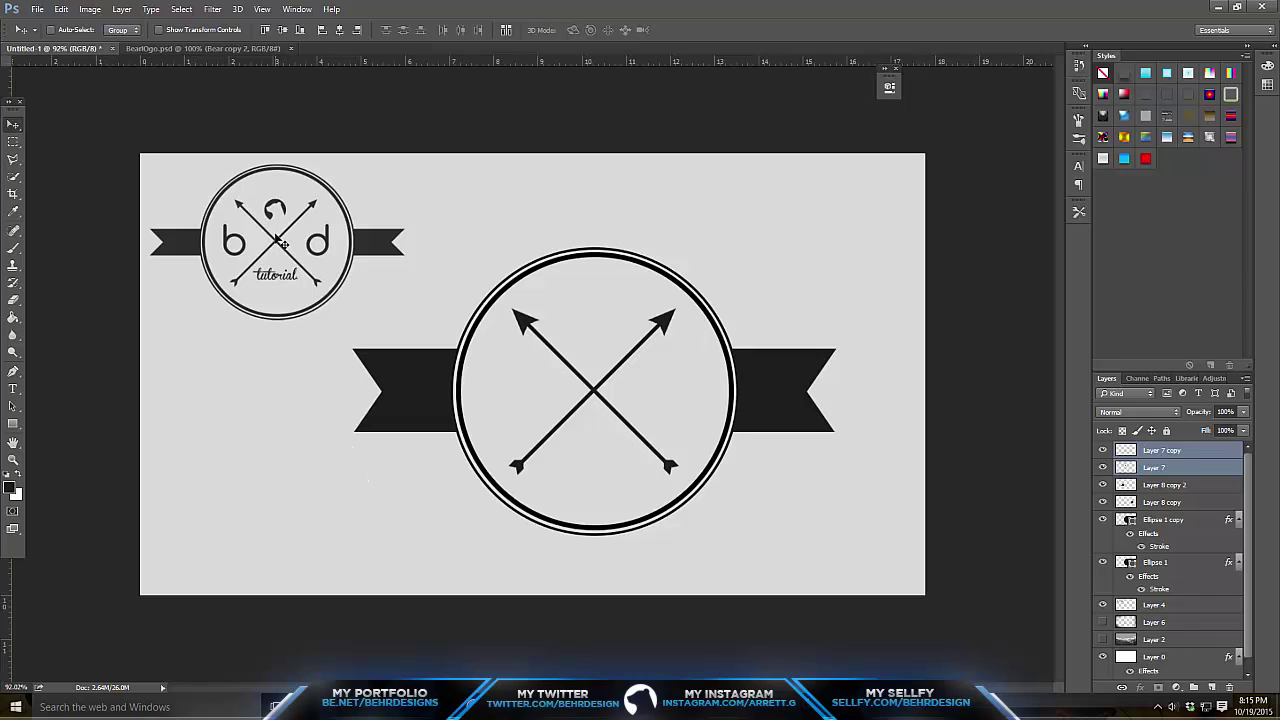
left_click(13, 459)
left_click_drag(576, 388, 876, 476)
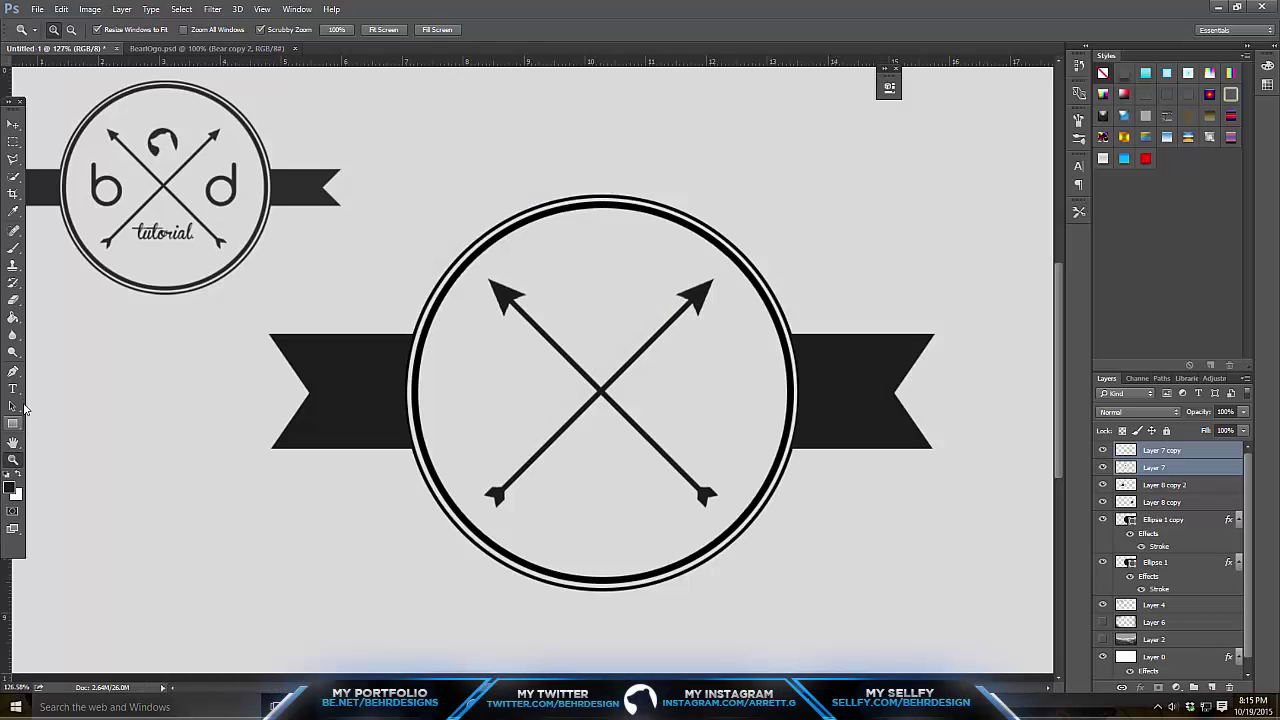
Type a lowercase b in Comfortaa Regular, enlarge it, and move it into the circle.
key("t")
left_click(68, 501)
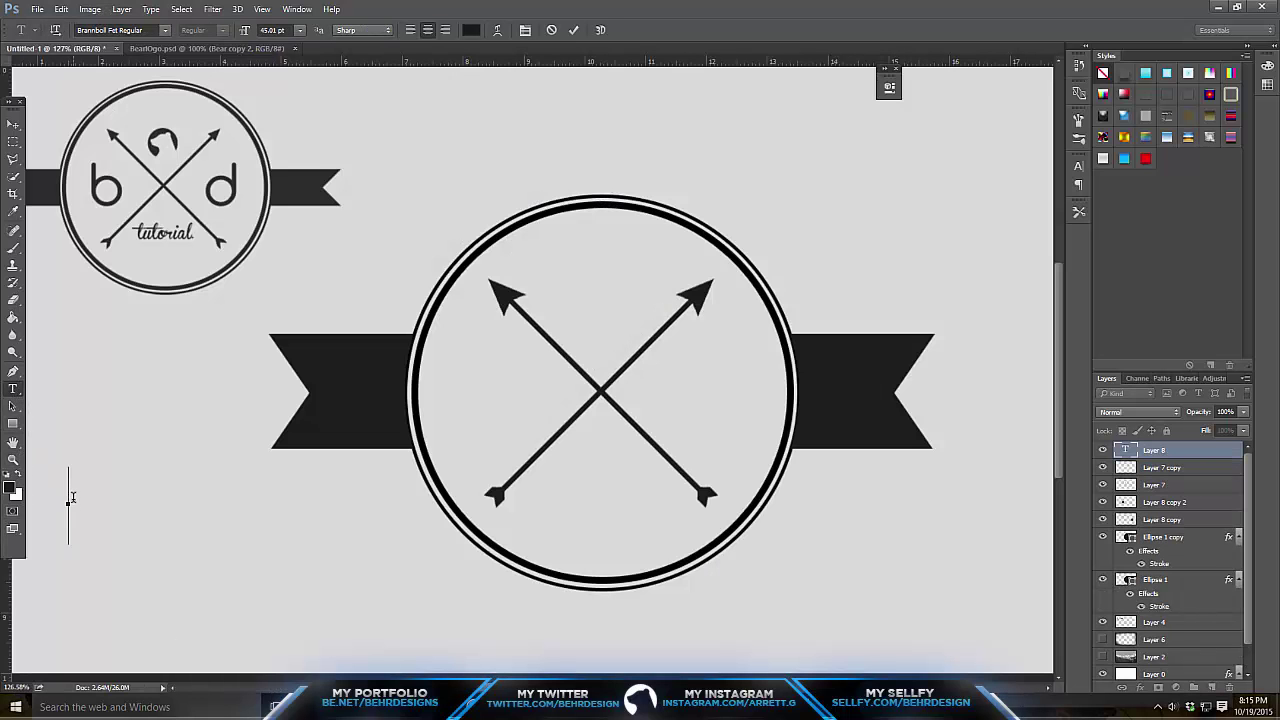
type("b")
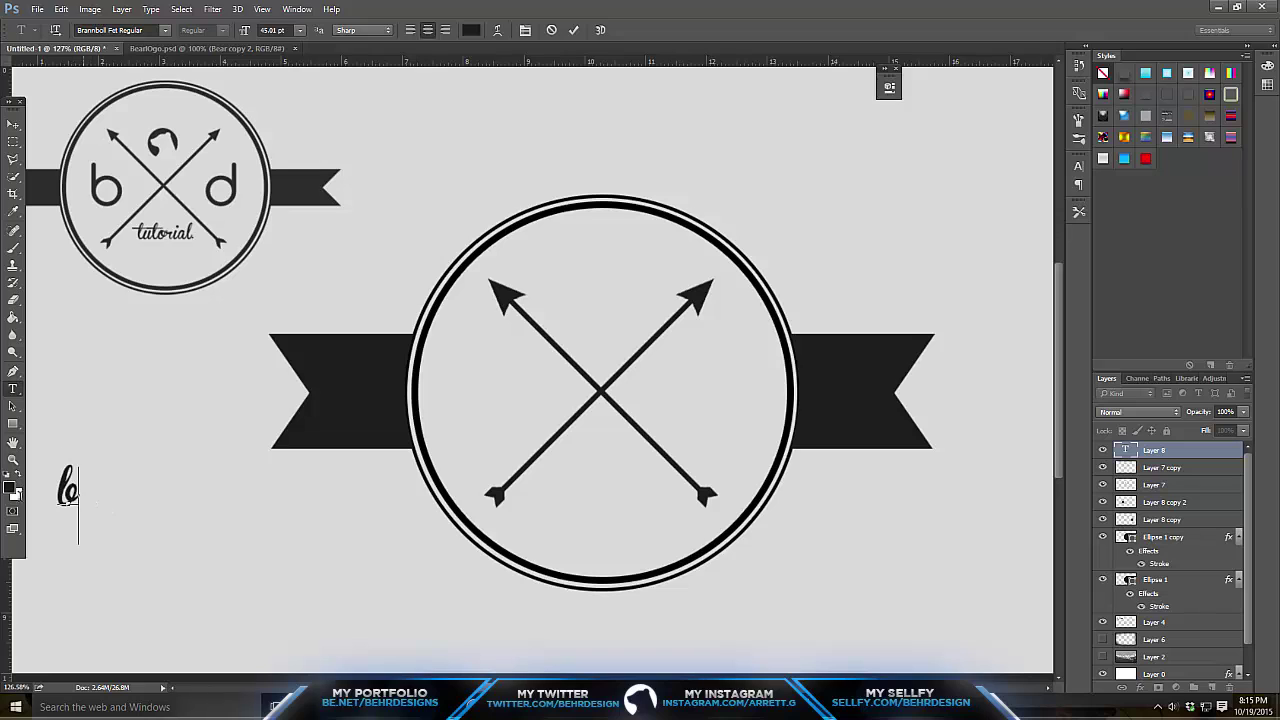
left_click_drag(94, 503, 55, 500)
left_click(129, 29)
type("comfort")
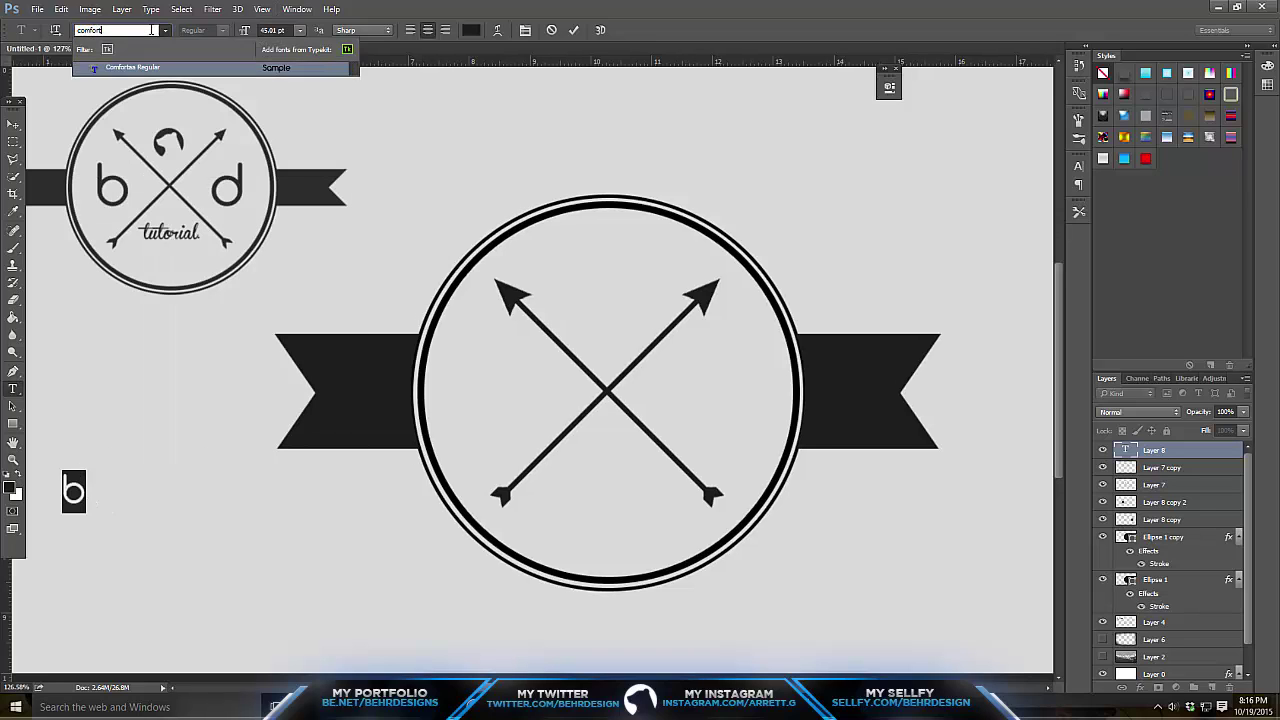
key("Return")
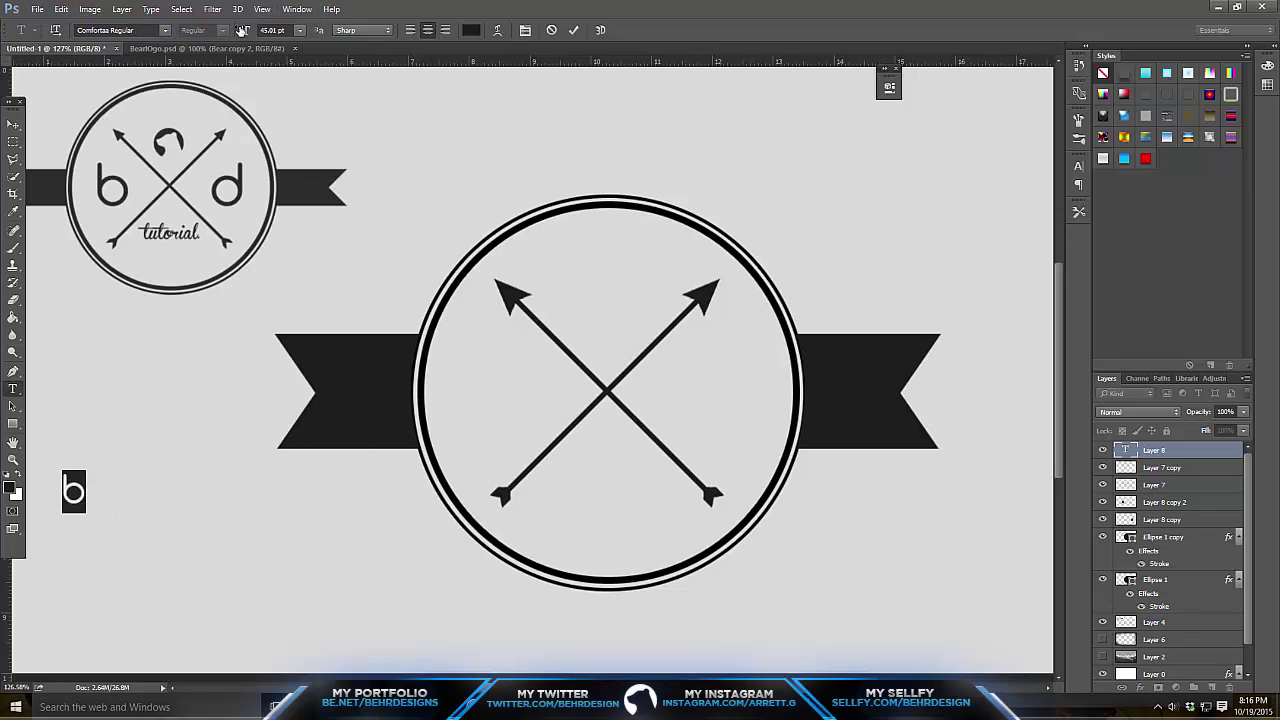
left_click_drag(241, 30, 286, 30)
left_click(13, 124)
left_click_drag(91, 369, 798, 380)
key("ctrl+t")
key("Return")
Duplicate the b, retype the copy as d, and place it right of the crossing.
key("ctrl+j")
key("t")
double_click(700, 395)
key("BackSpace")
type("d")
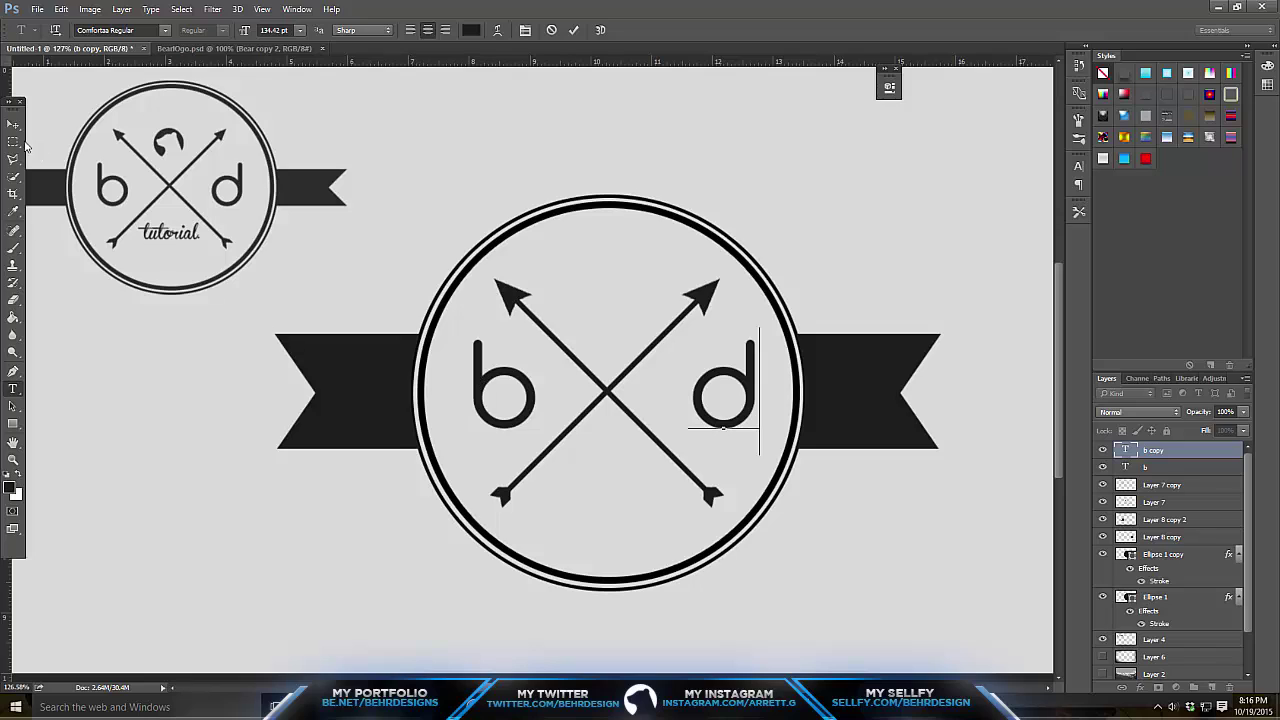
left_click(13, 125)
left_click_drag(786, 388, 771, 381)
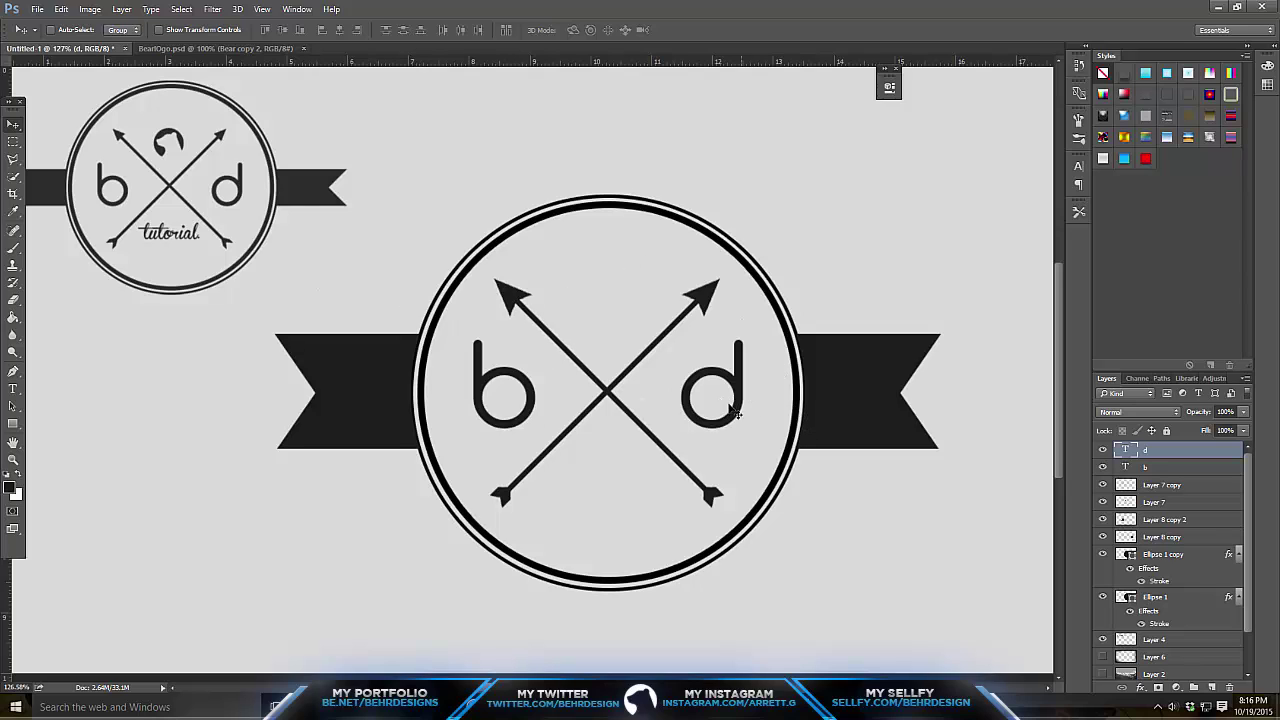
Move the b to the circle's top centre and add a trial e on the left.
left_click(1168, 464)
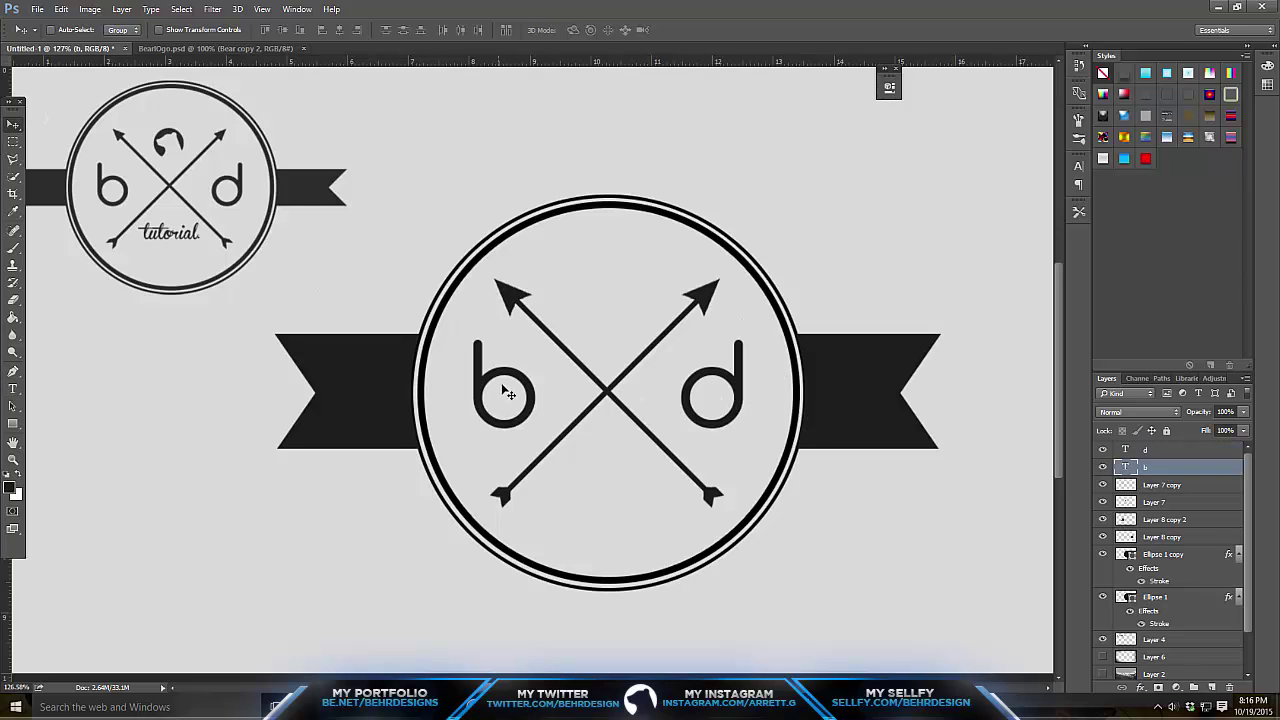
left_click_drag(531, 371, 634, 276)
left_click(13, 388)
left_click(476, 397)
type("E")
key("BackSpace")
type("e")
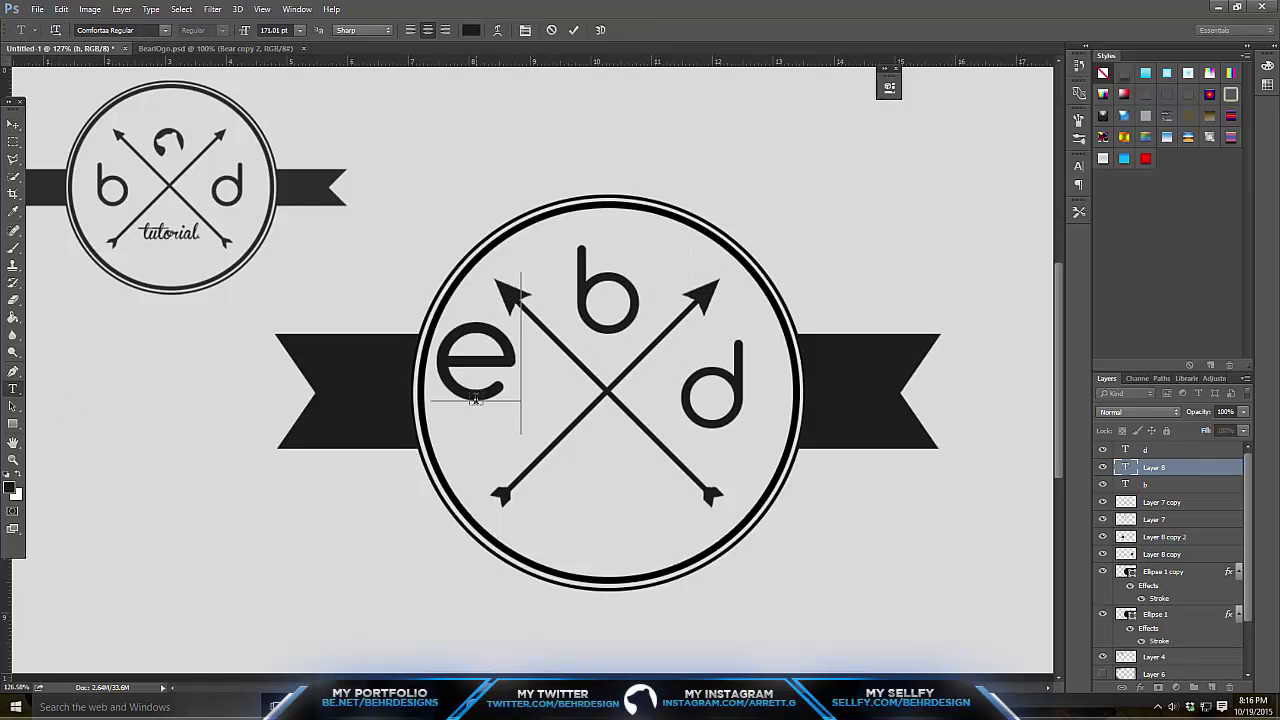
left_click(13, 123)
left_click_drag(492, 346, 519, 375)
Add a trial h at the circle's bottom and change the d into an r on the right.
left_click(13, 388)
left_click(597, 494)
type("h")
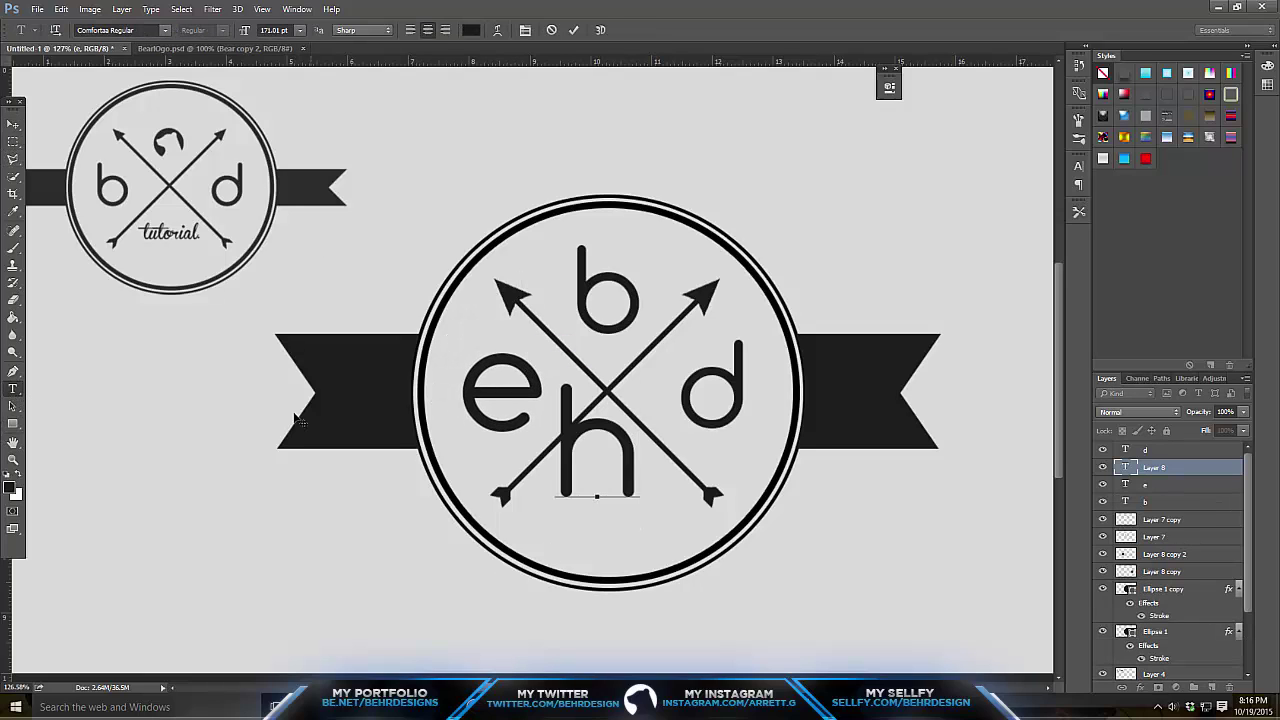
left_click(13, 123)
left_click_drag(541, 408, 558, 444)
left_click(12, 389)
double_click(710, 401)
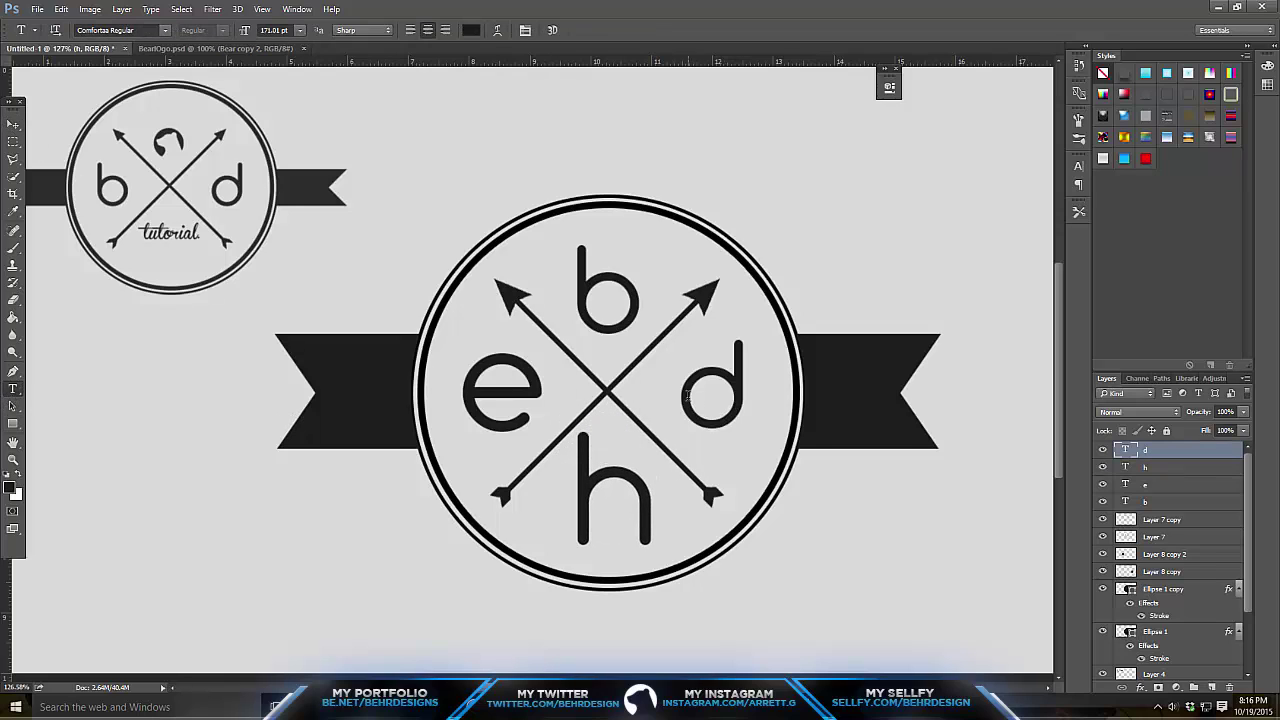
type("r")
left_click(13, 123)
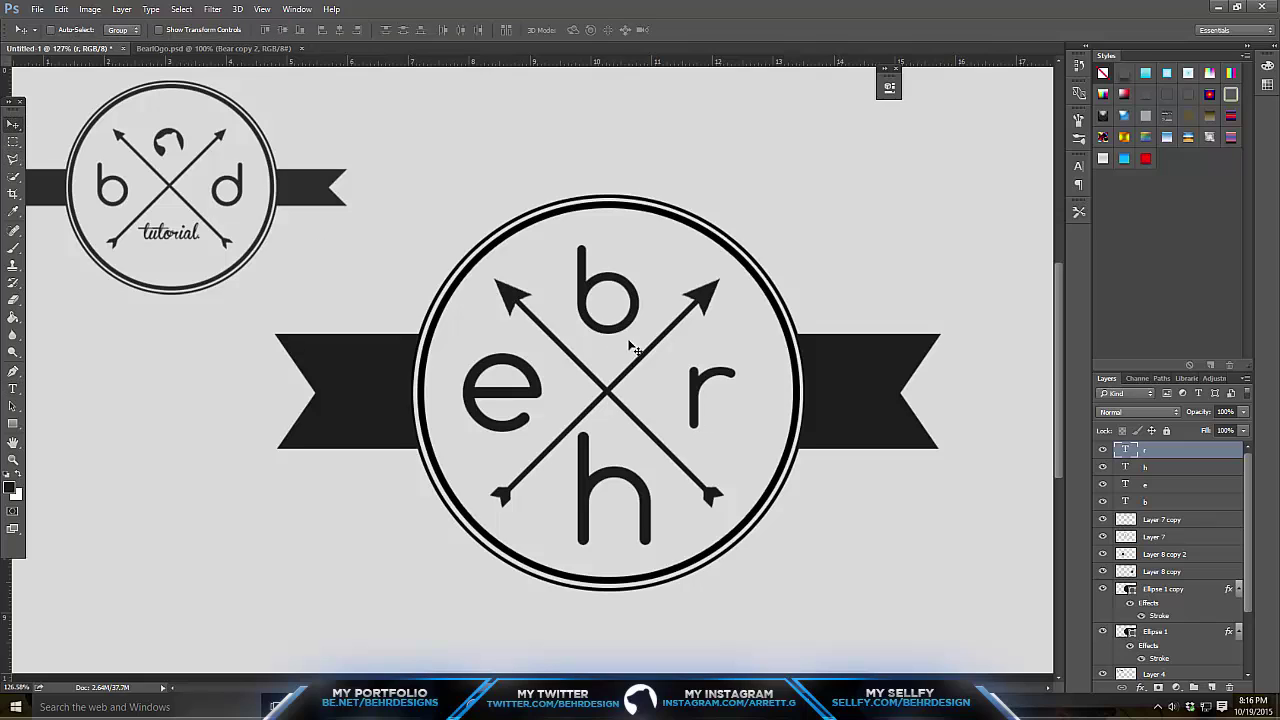
left_click_drag(635, 365, 658, 353)
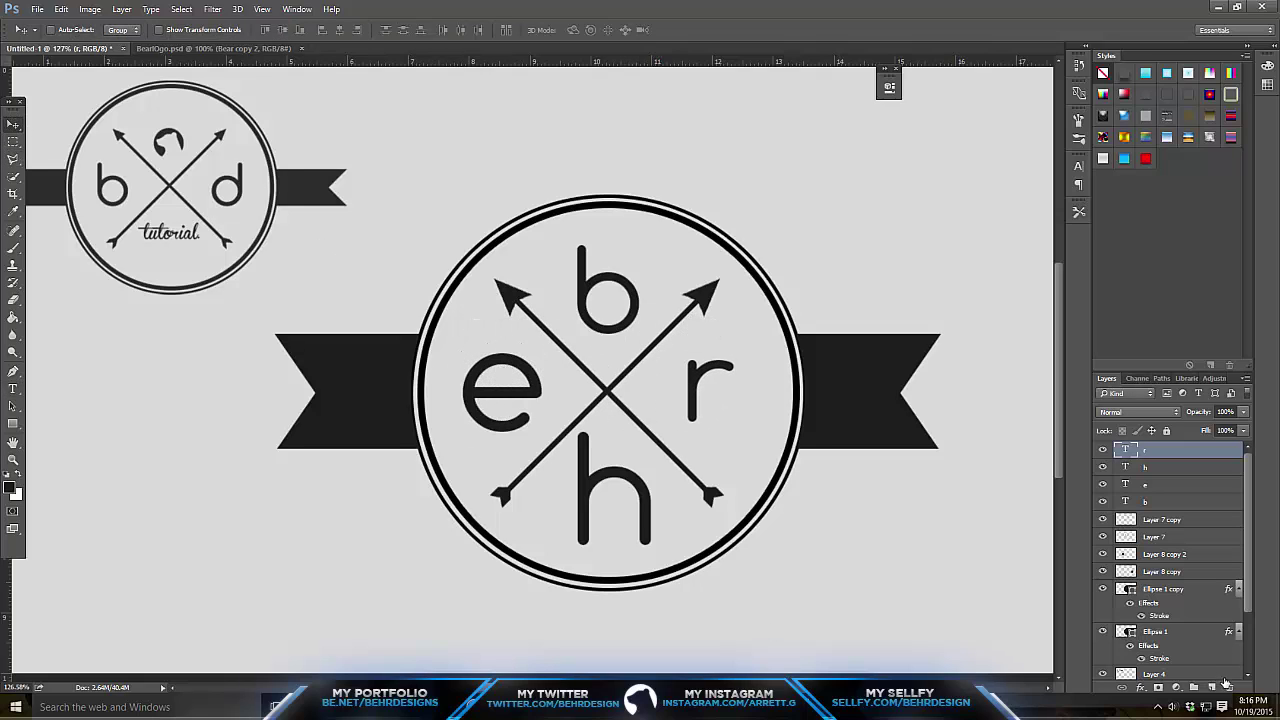
Delete the trial letters, return b left of the crossing, and re-copy it as d on the right.
key("Delete")
key("Delete")
key("Delete")
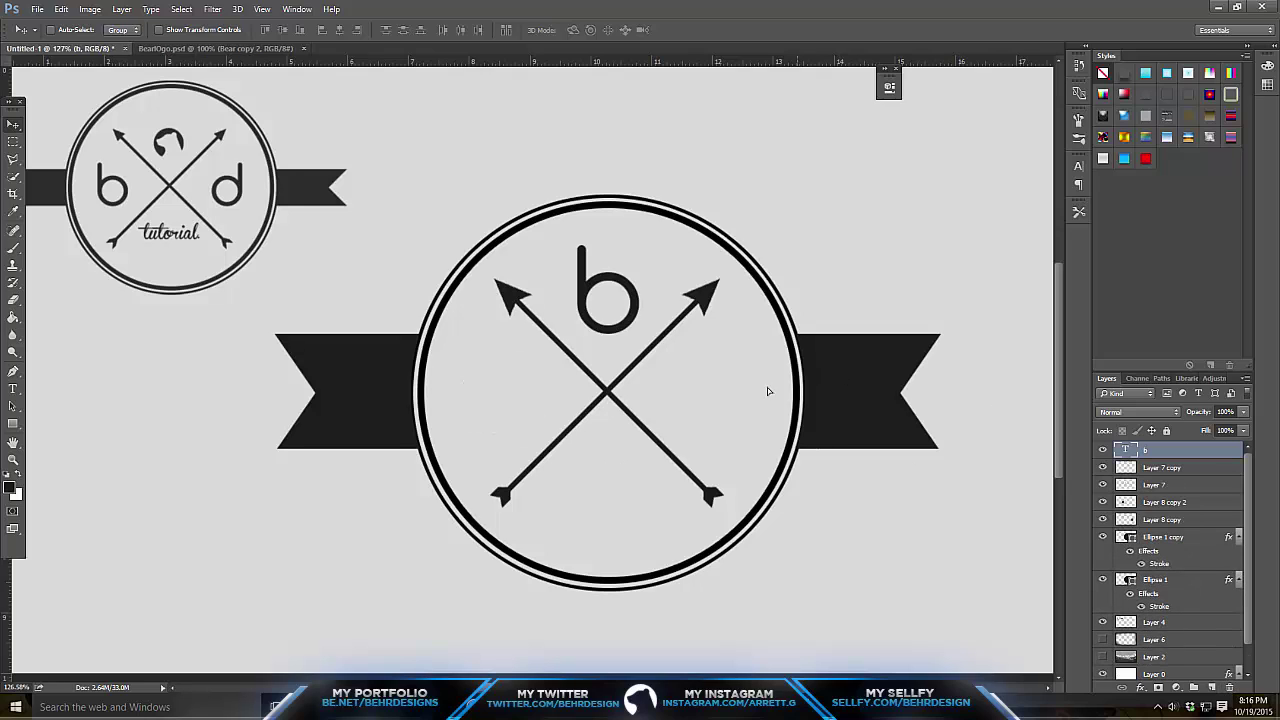
left_click_drag(741, 402, 731, 450)
key("ctrl+j")
left_click(13, 389)
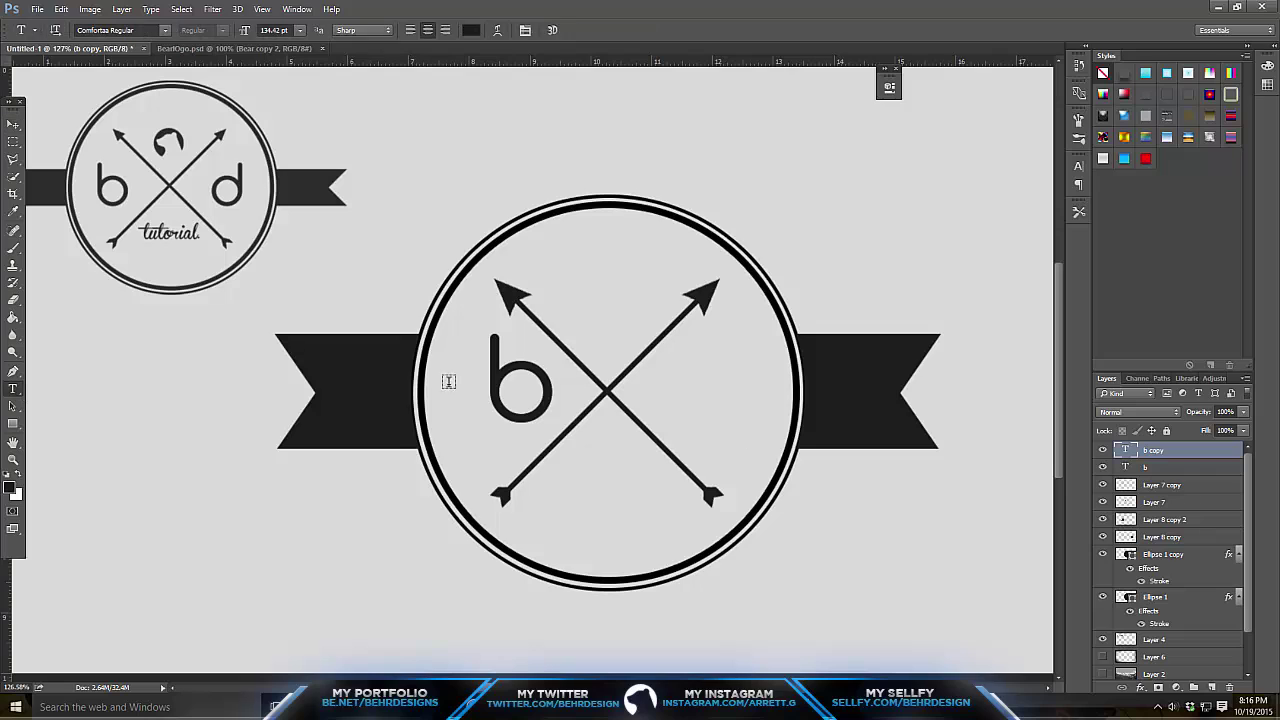
double_click(520, 390)
type("d")
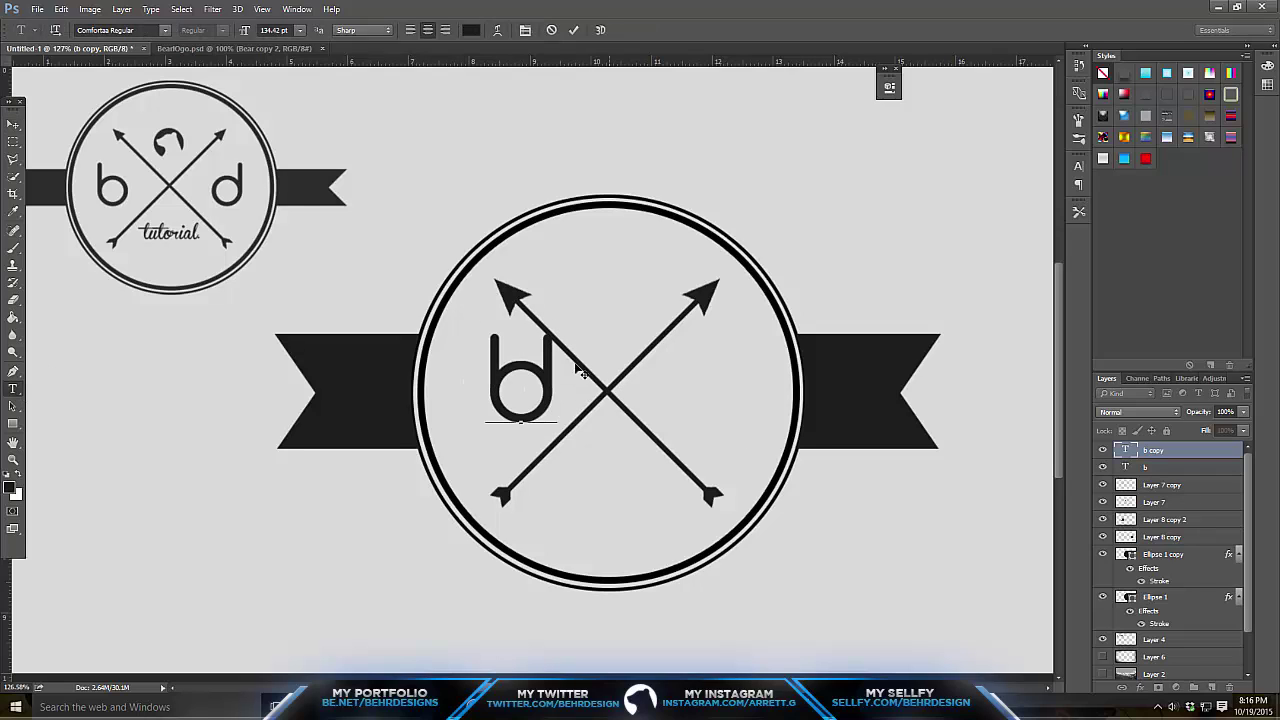
left_click(13, 124)
left_click_drag(552, 400, 725, 396)
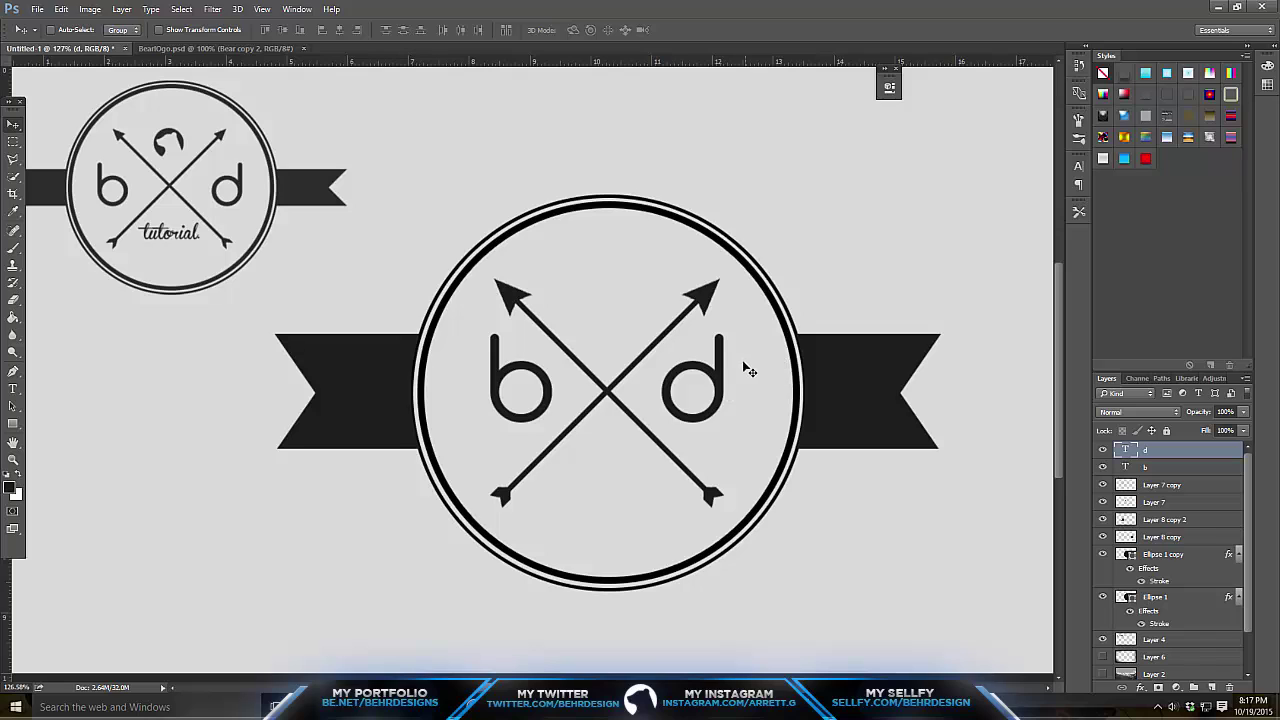
Drag the bear head from BearOgo.psd into the badge and scale it to about 15%.
left_click(236, 48)
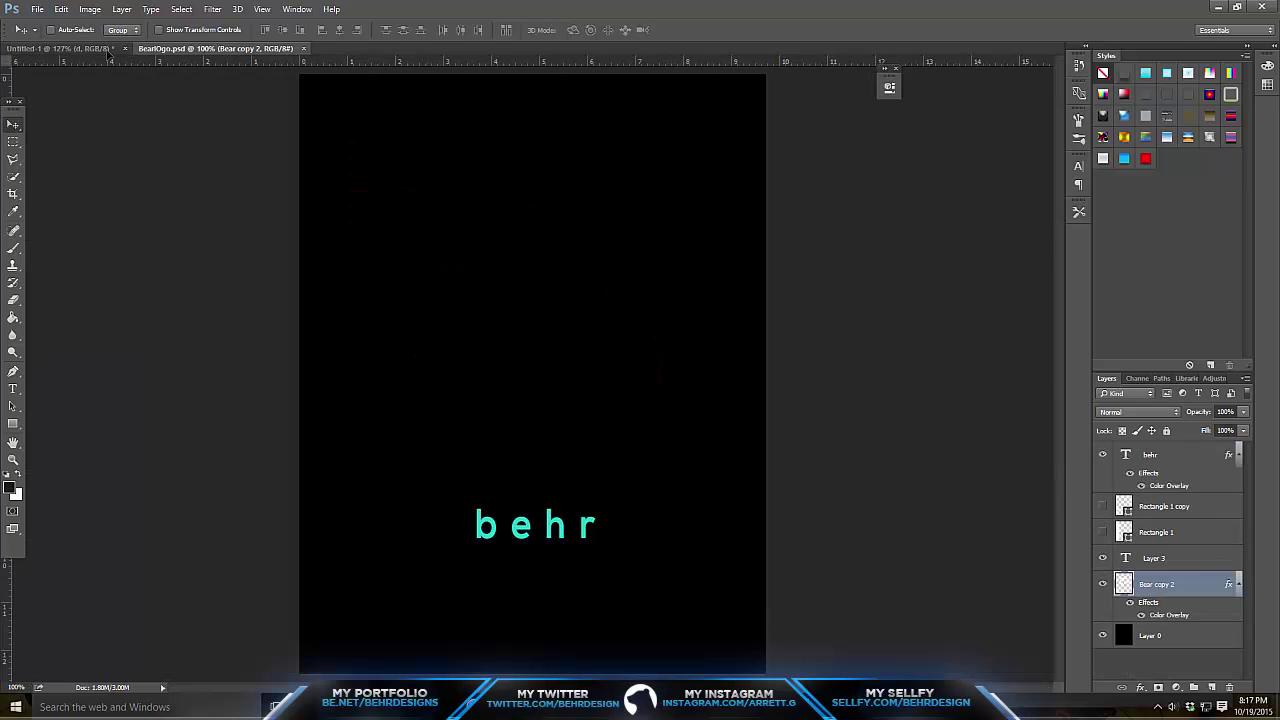
left_click_drag(110, 50, 480, 249)
key("ctrl+t")
left_click_drag(602, 203, 543, 255)
left_click_drag(452, 265, 633, 302)
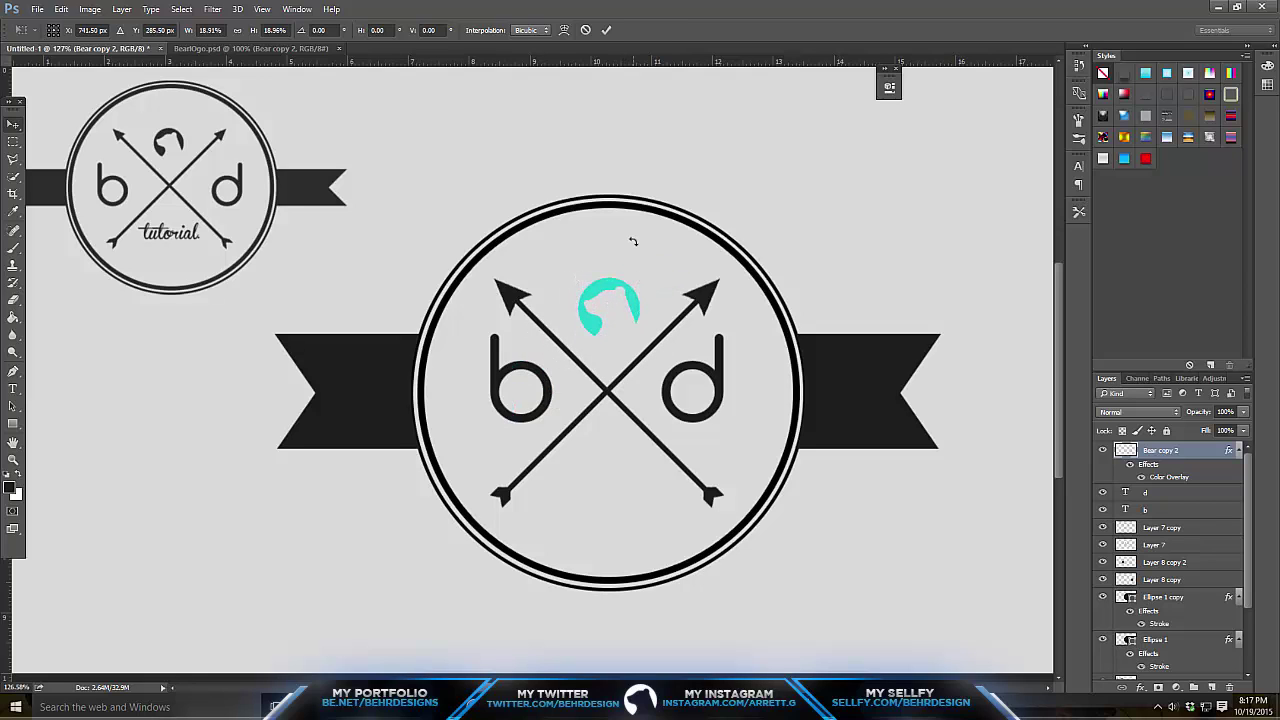
key("Return")
Change the bear's Color Overlay from teal to black and nudge it slightly left.
right_click(1175, 452)
left_click(1060, 92)
left_click(767, 328)
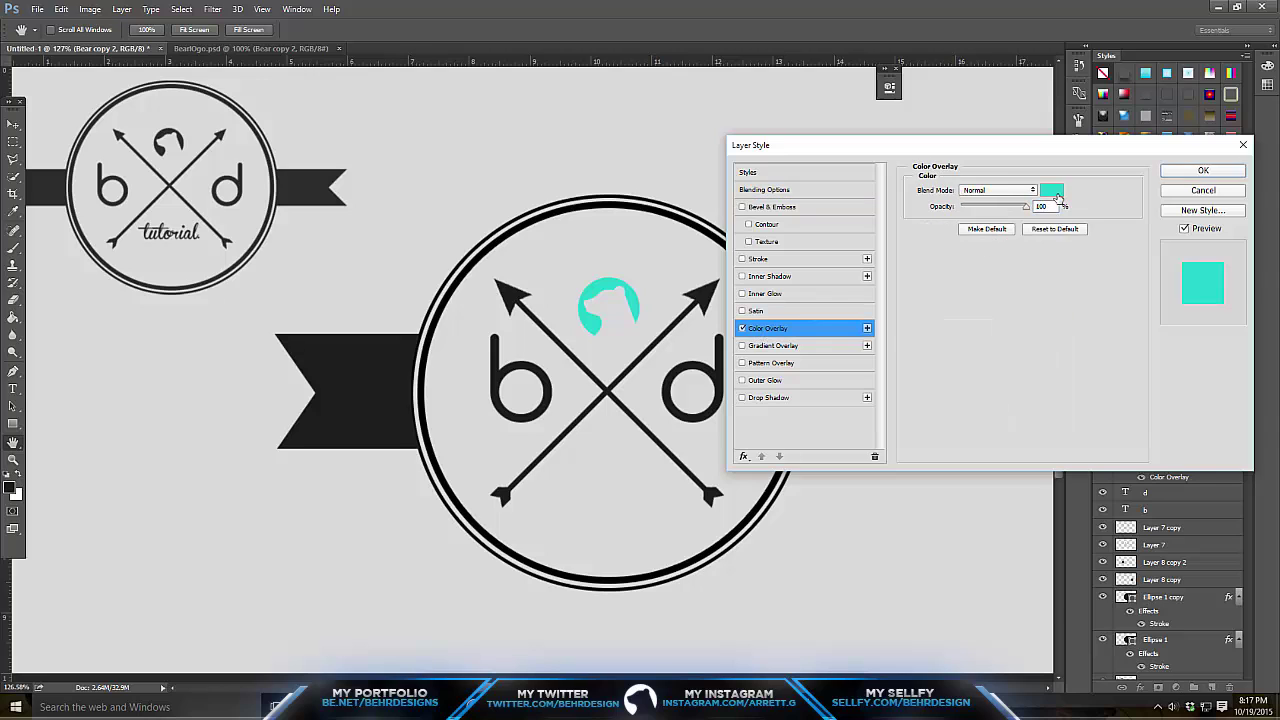
left_click(1051, 190)
left_click(1016, 562)
left_click(1145, 388)
left_click(1200, 172)
scroll(570, 343, "down", 3)
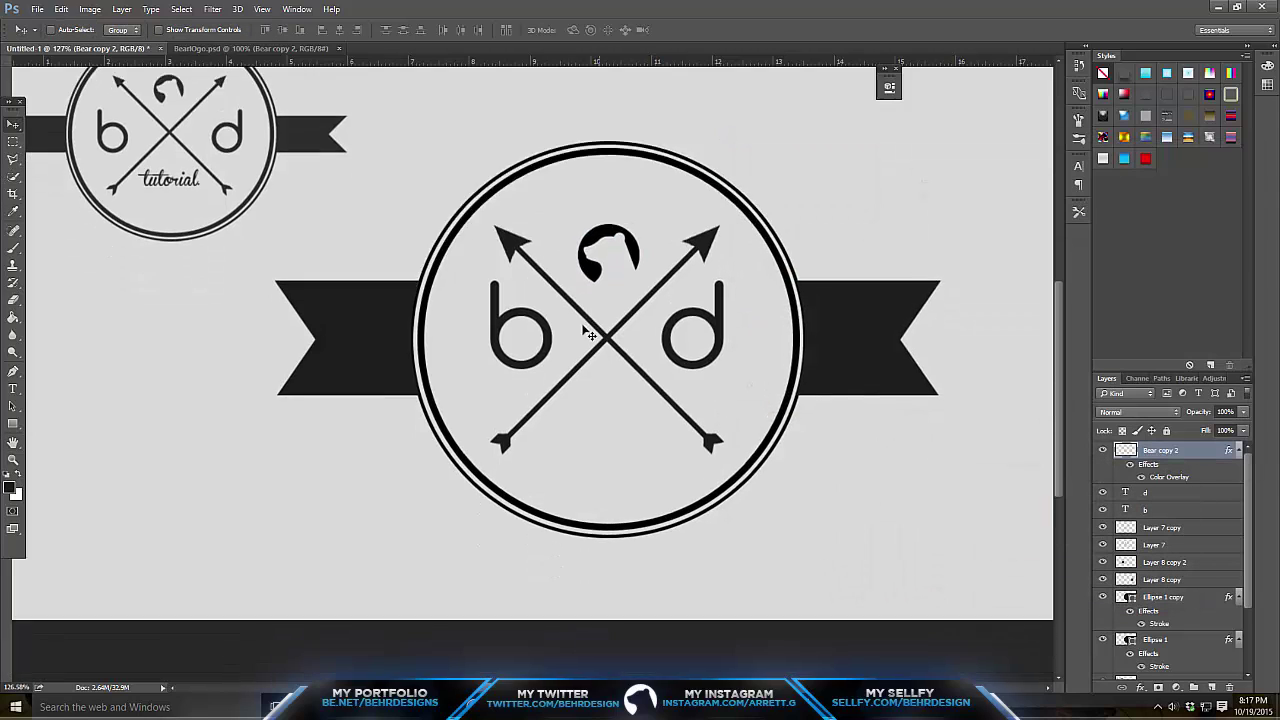
key("Left")
key("Left")
key("Left")
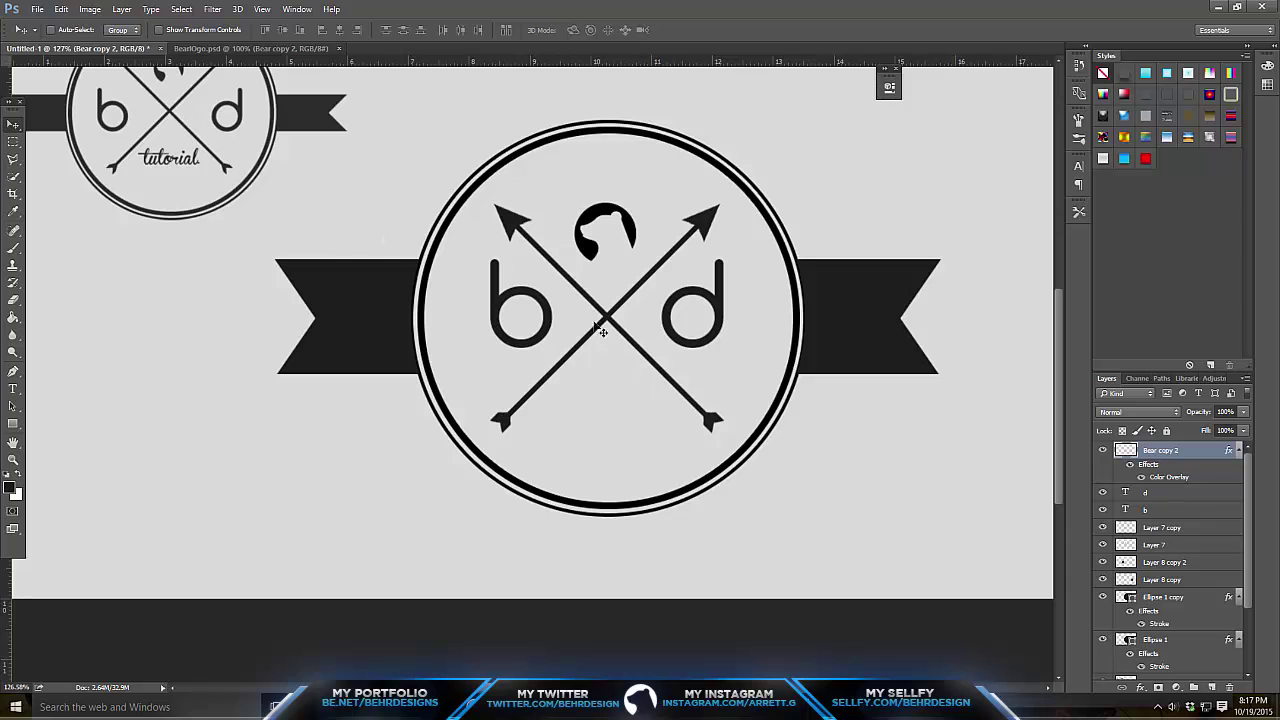
Draw a custom paw-print shape just below where the arrows cross, discarding a stray rectangle.
left_click(13, 424)
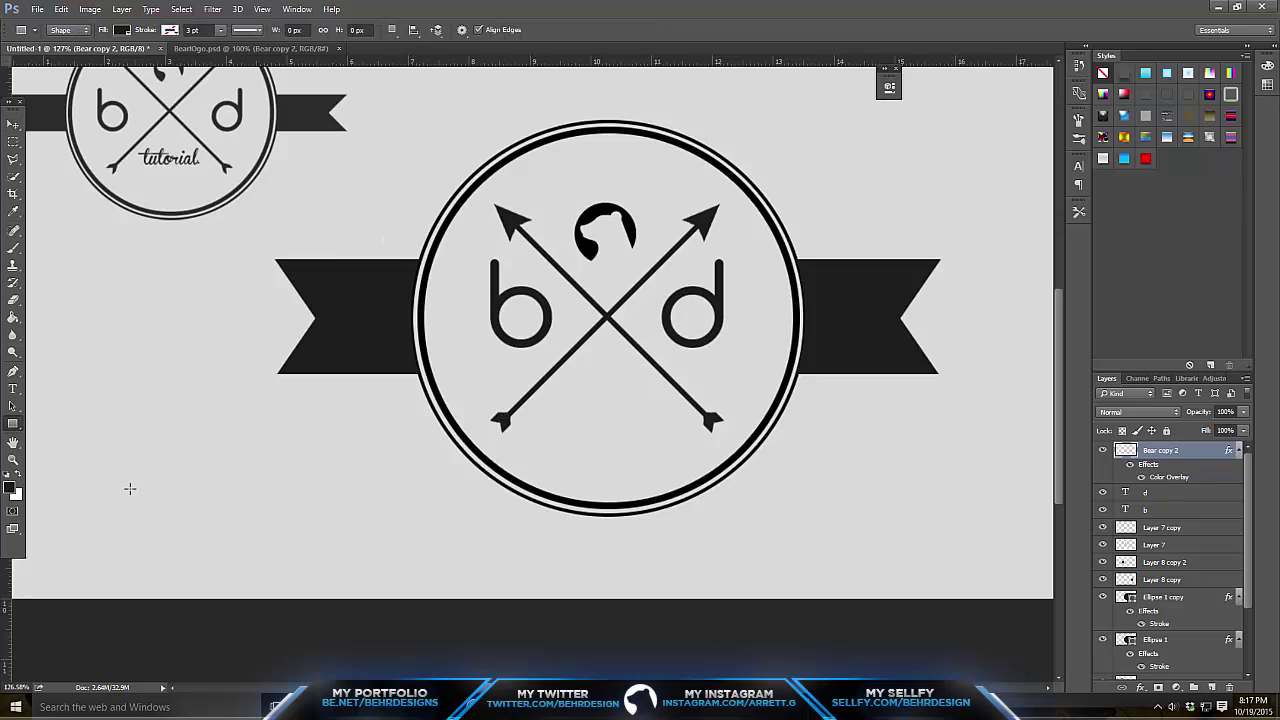
left_click(1211, 688)
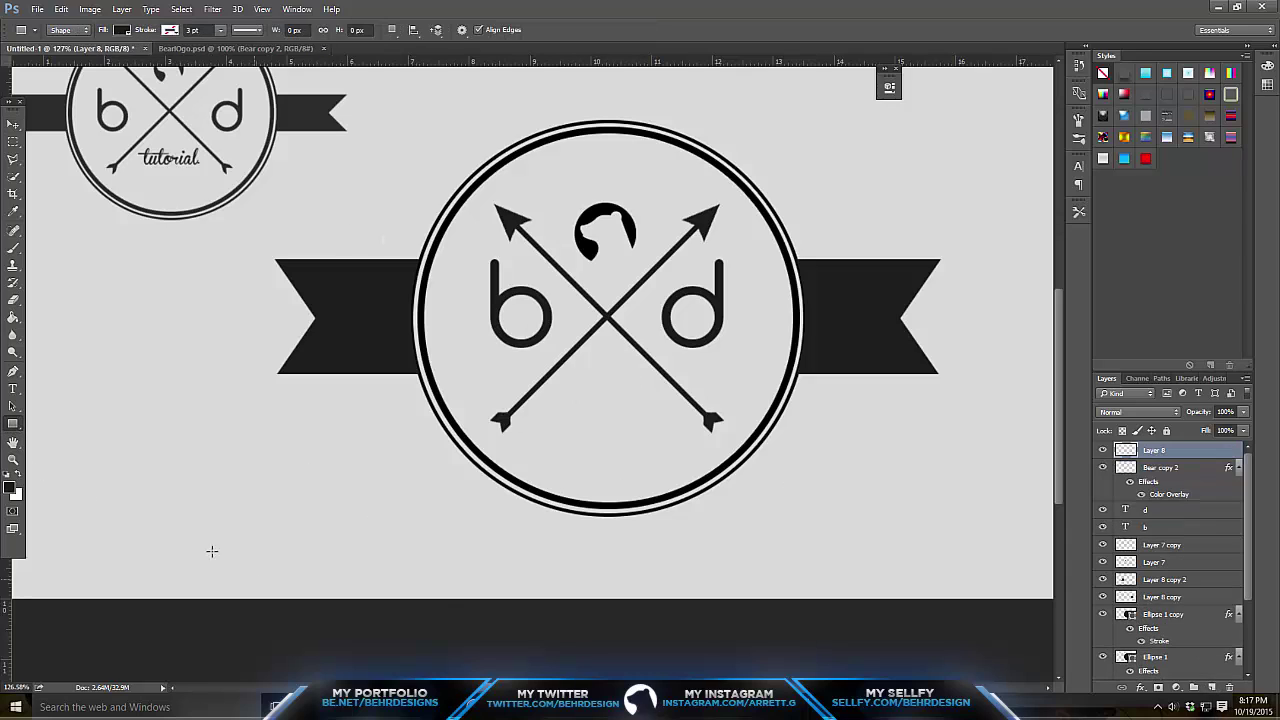
left_click_drag(195, 510, 250, 520)
left_click(1228, 688)
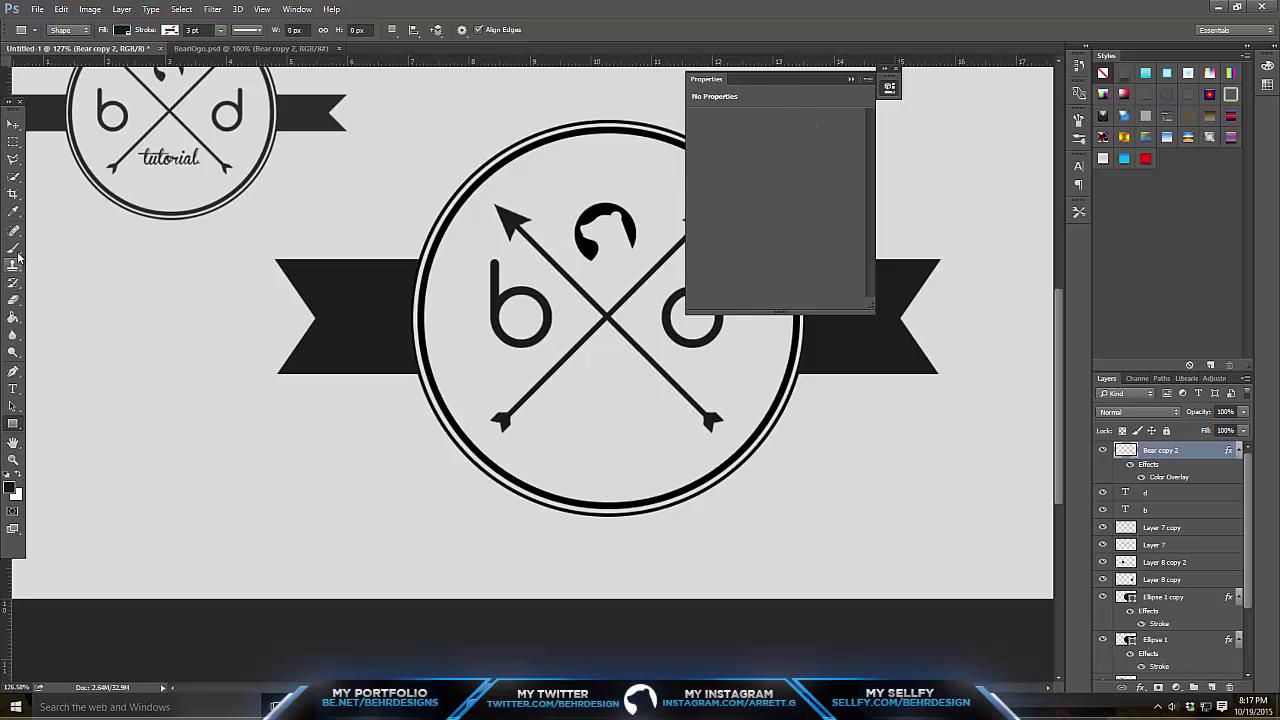
left_click(13, 427)
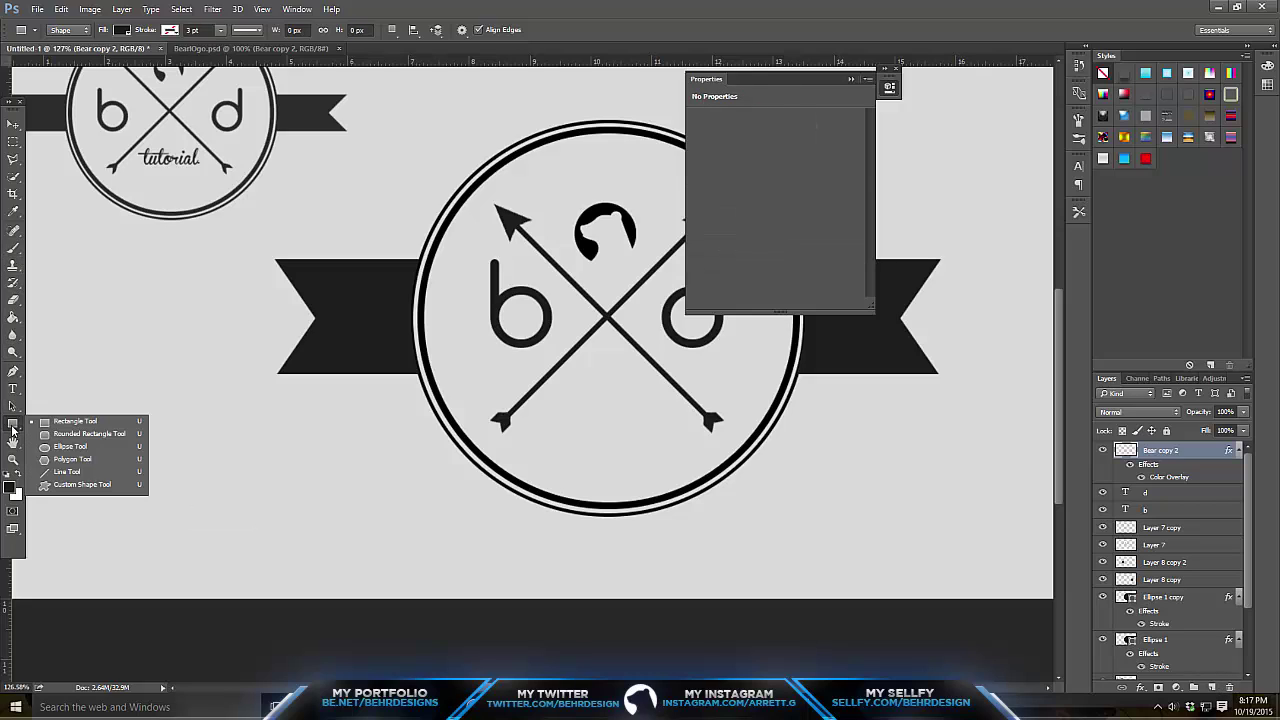
left_click(85, 485)
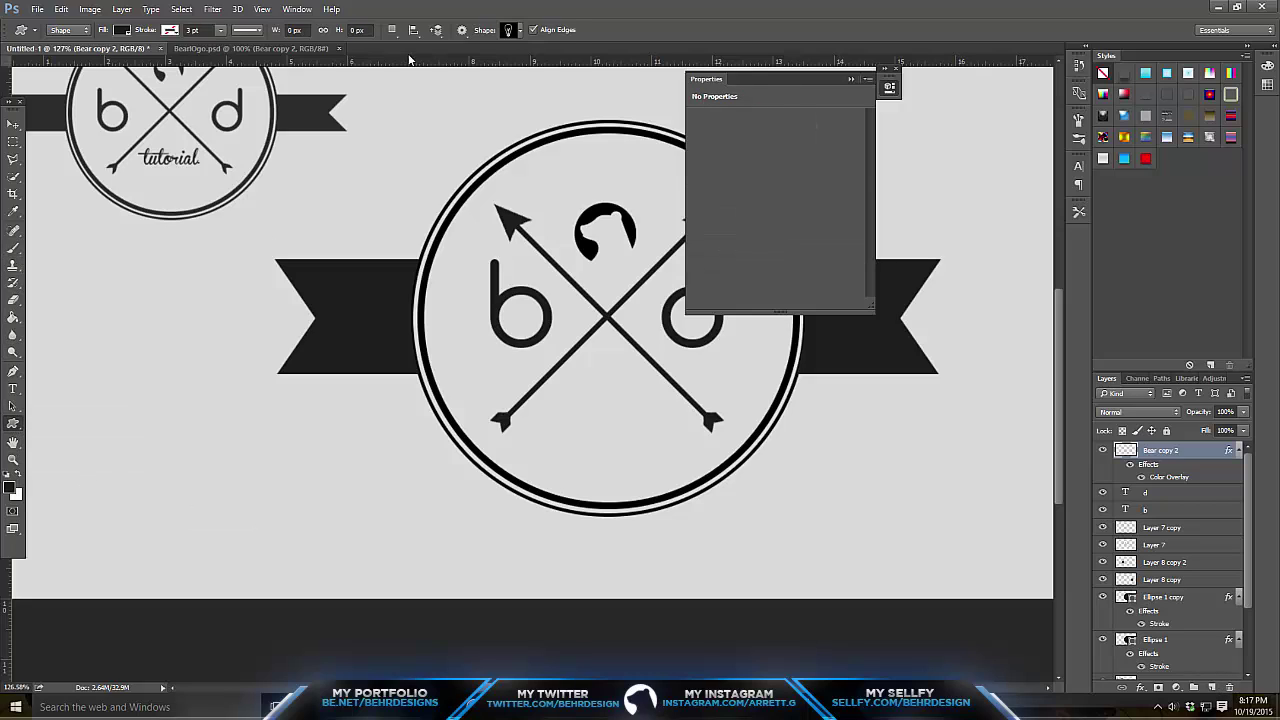
left_click(521, 31)
scroll(521, 102, "up", 3)
scroll(500, 122, "up", 2)
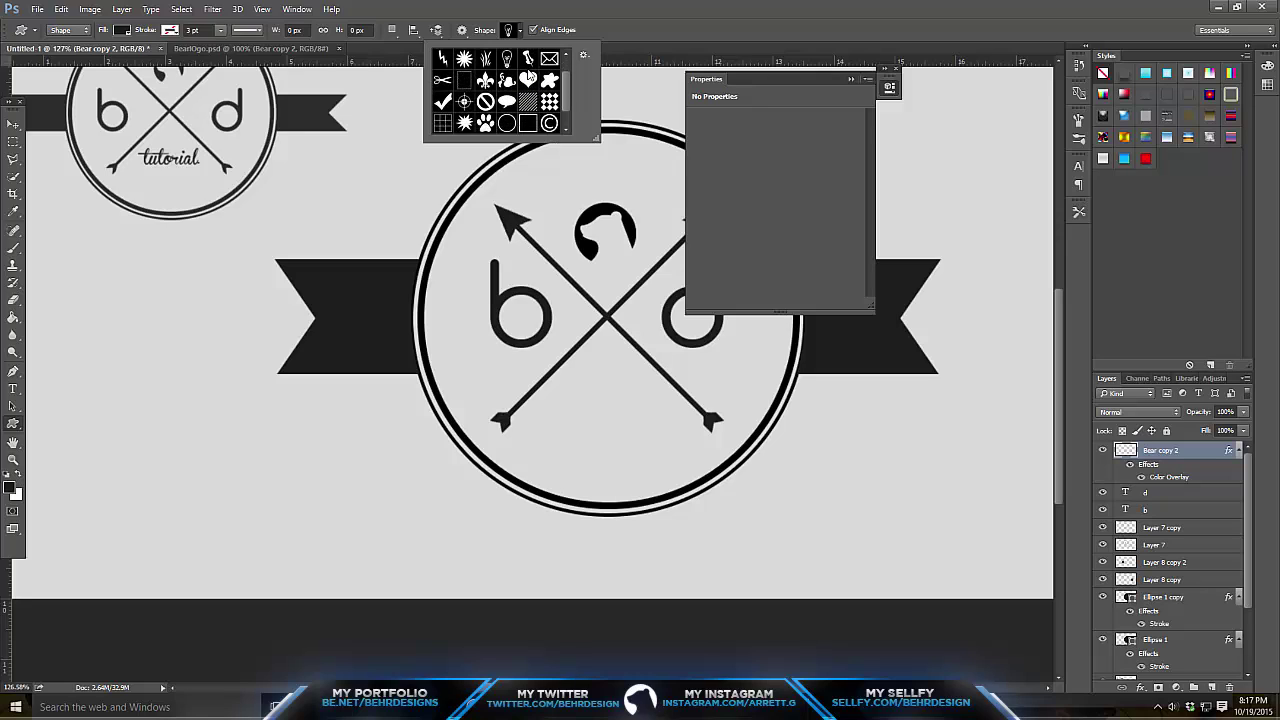
scroll(528, 74, "down", 2)
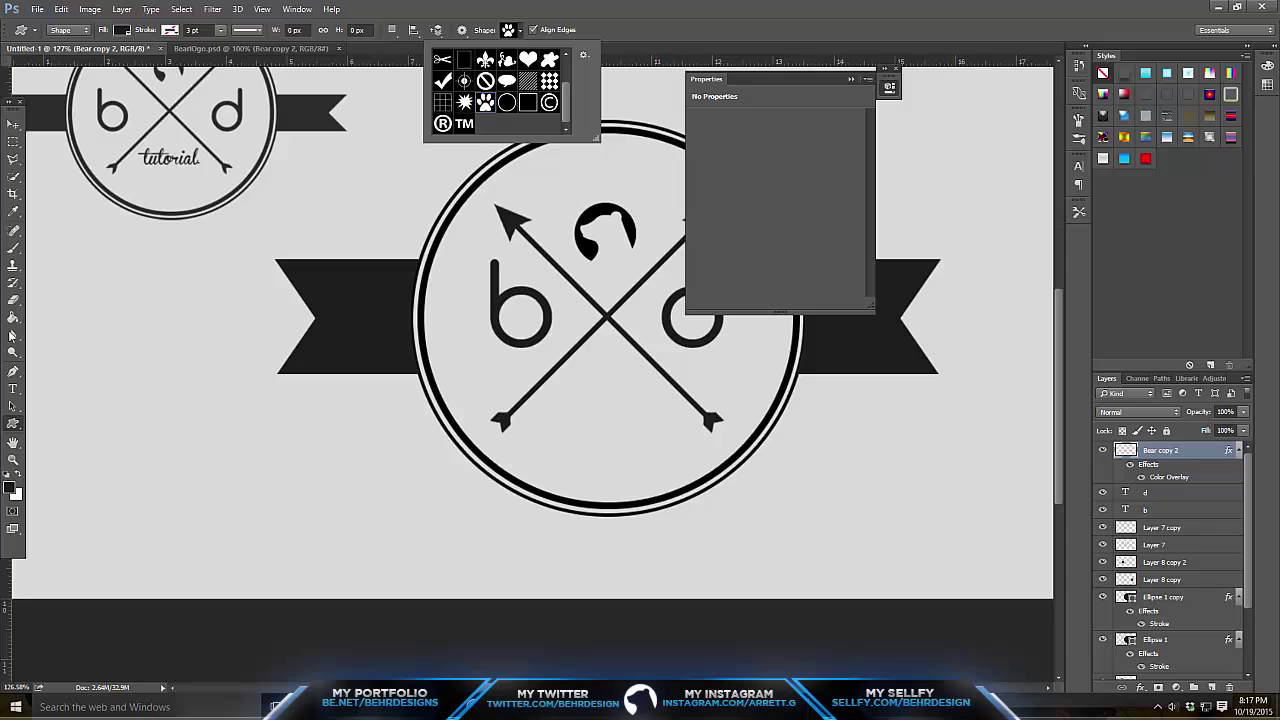
left_click_drag(576, 389, 616, 450)
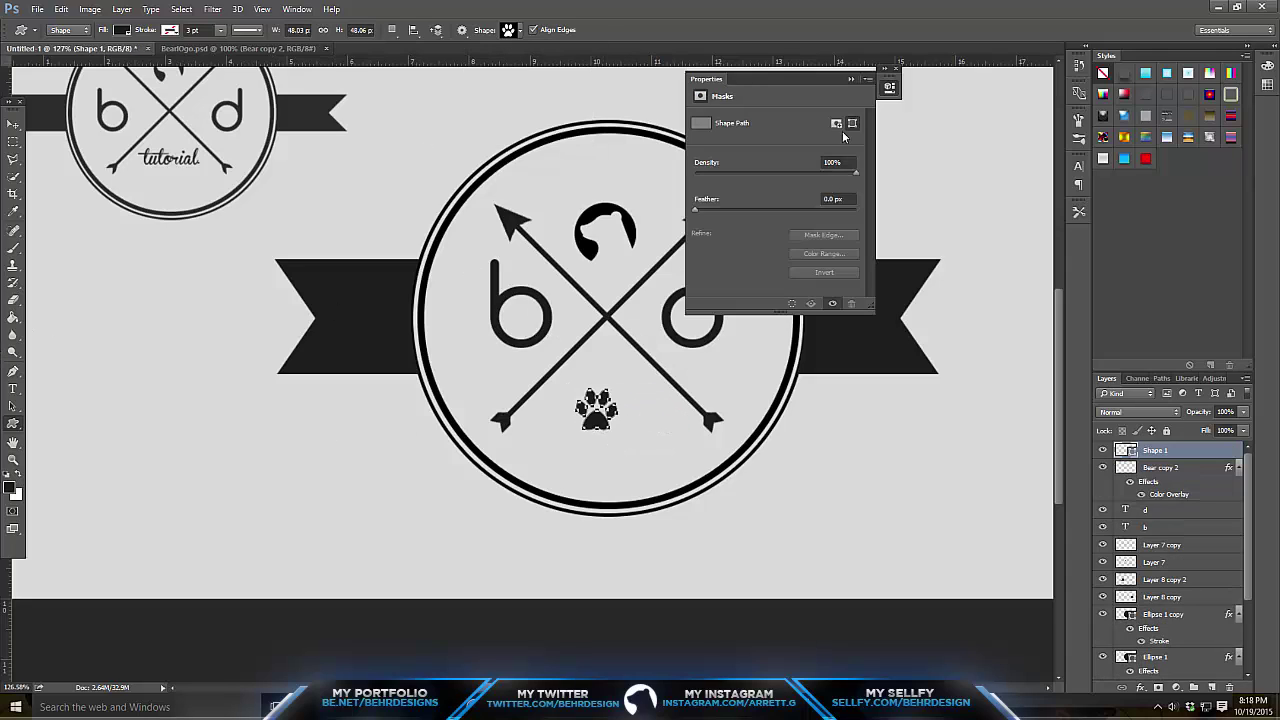
Enlarge the paw print slightly, rasterize its layer, and nudge it up-right below the b and d.
left_click(851, 79)
key("ctrl+t")
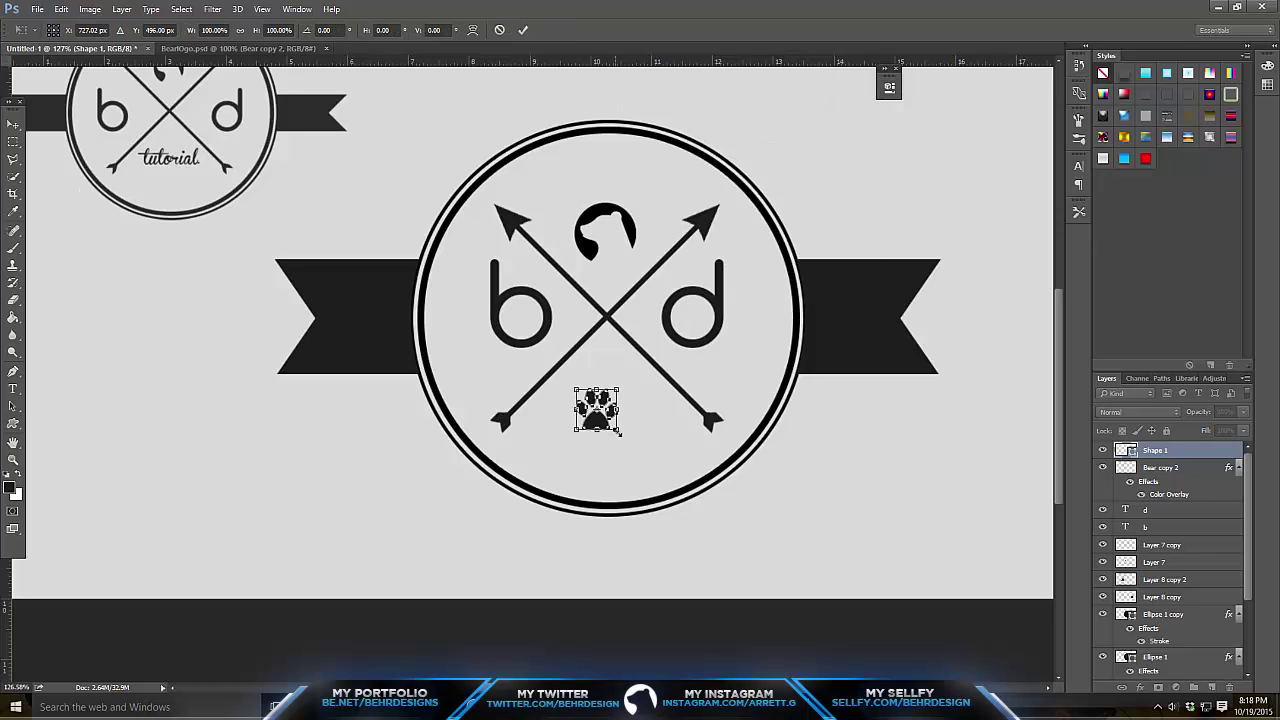
left_click_drag(618, 430, 628, 440)
key("Return")
key("v")
right_click(1182, 447)
left_click(1046, 264)
left_click_drag(650, 372, 661, 365)
left_click(13, 459)
left_click(300, 480, "alt")
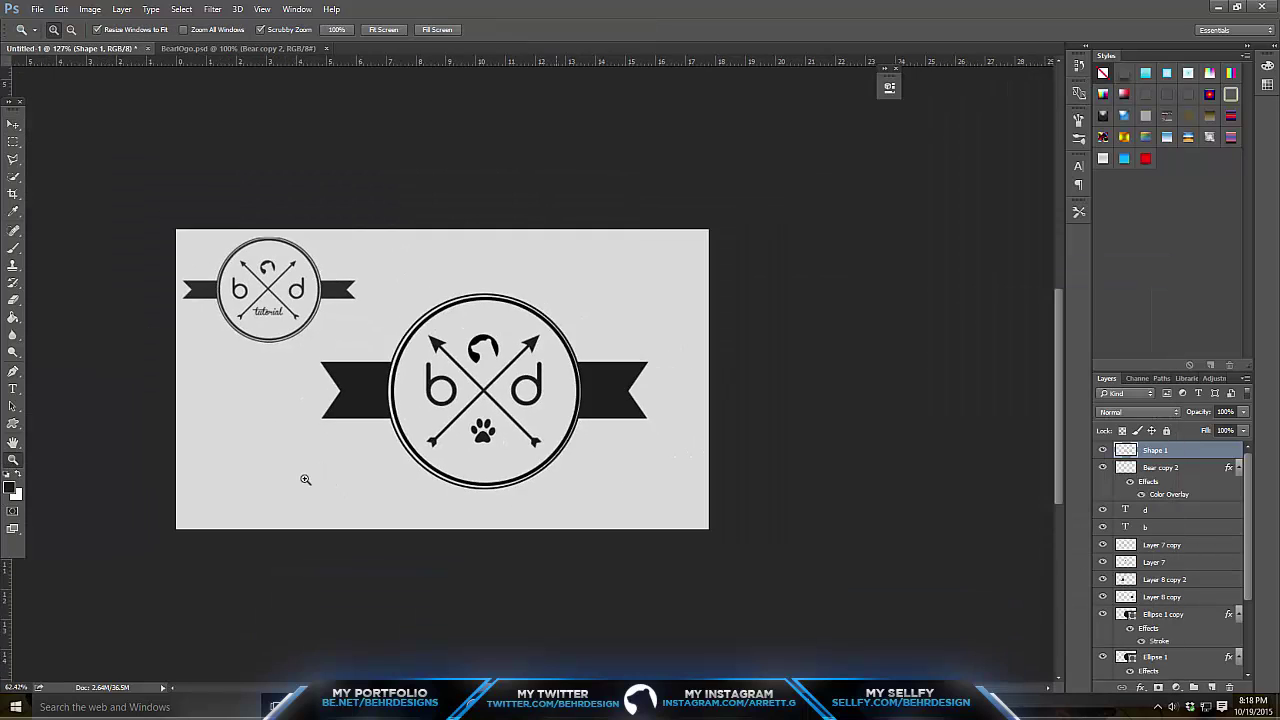
left_click(564, 365)
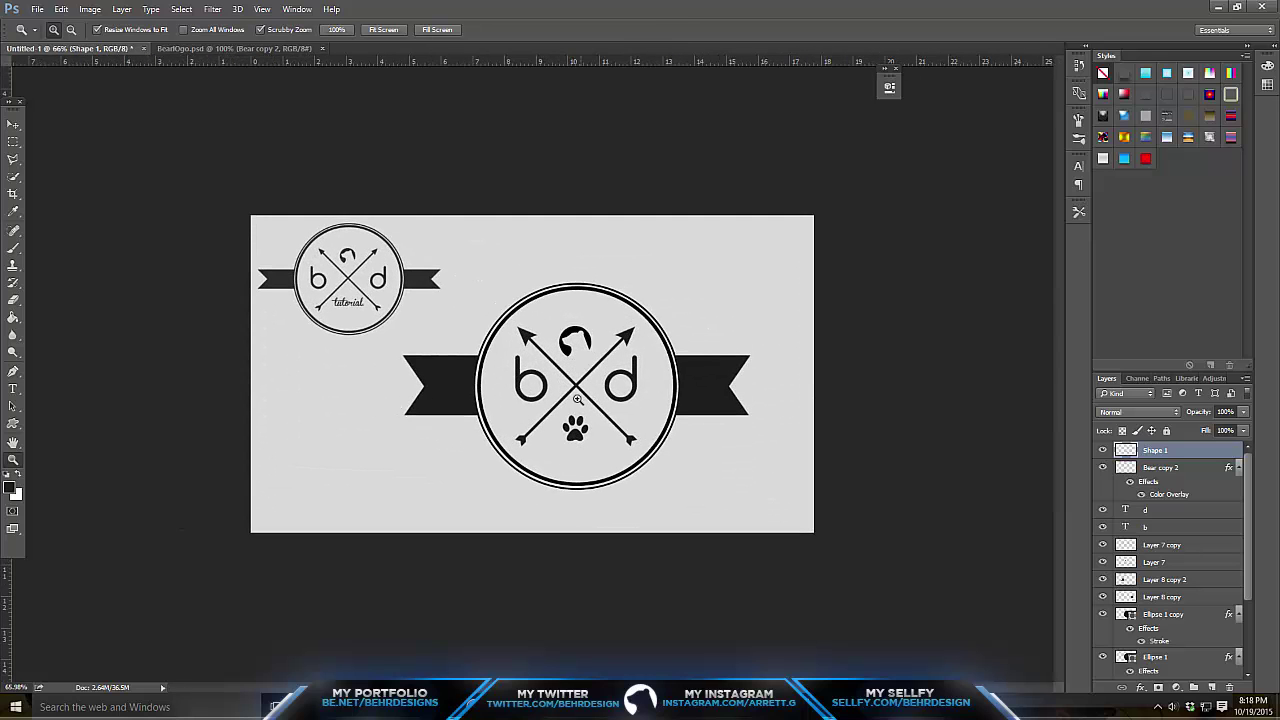
left_click_drag(578, 398, 607, 384)
left_click(13, 388)
left_click(1102, 450)
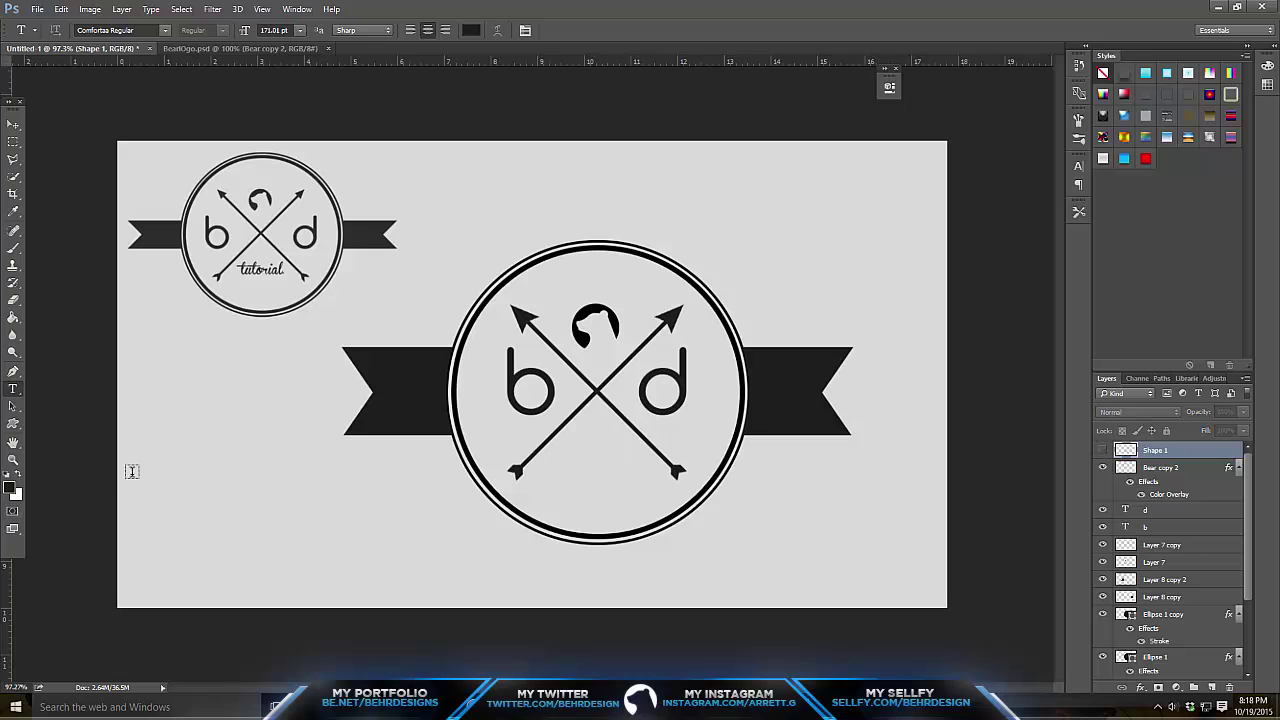
left_click(201, 516)
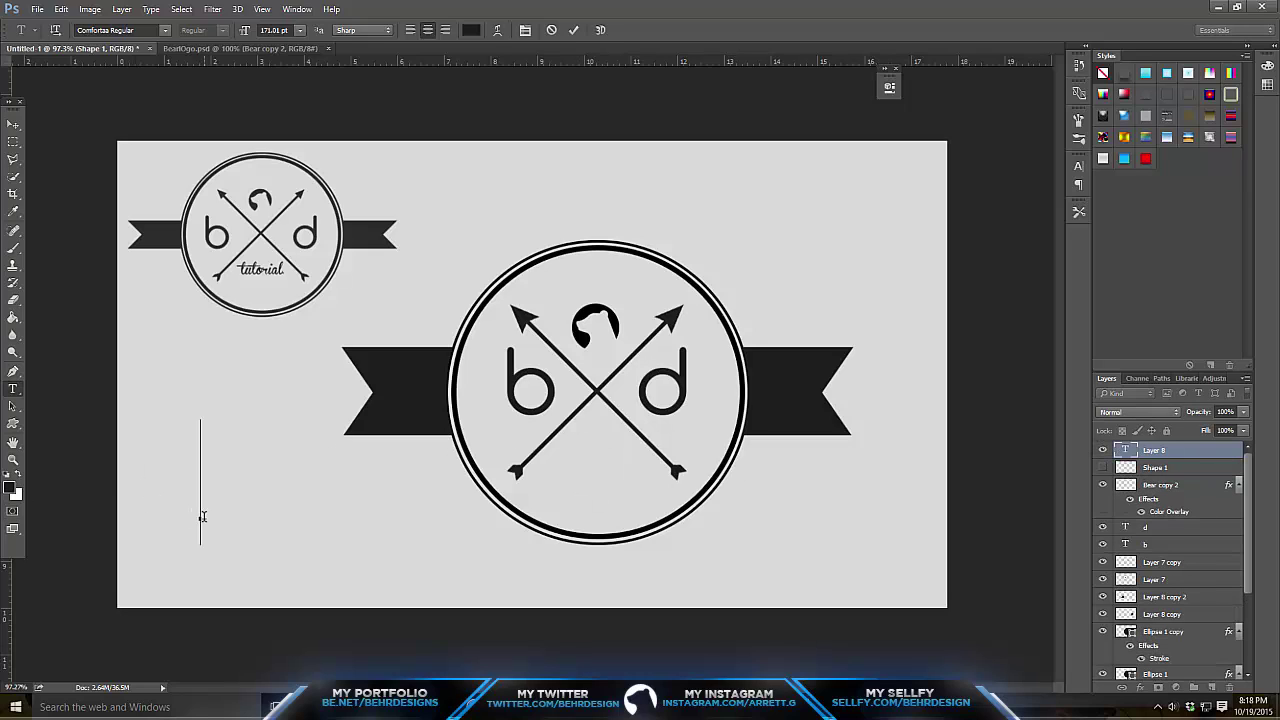
type("god")
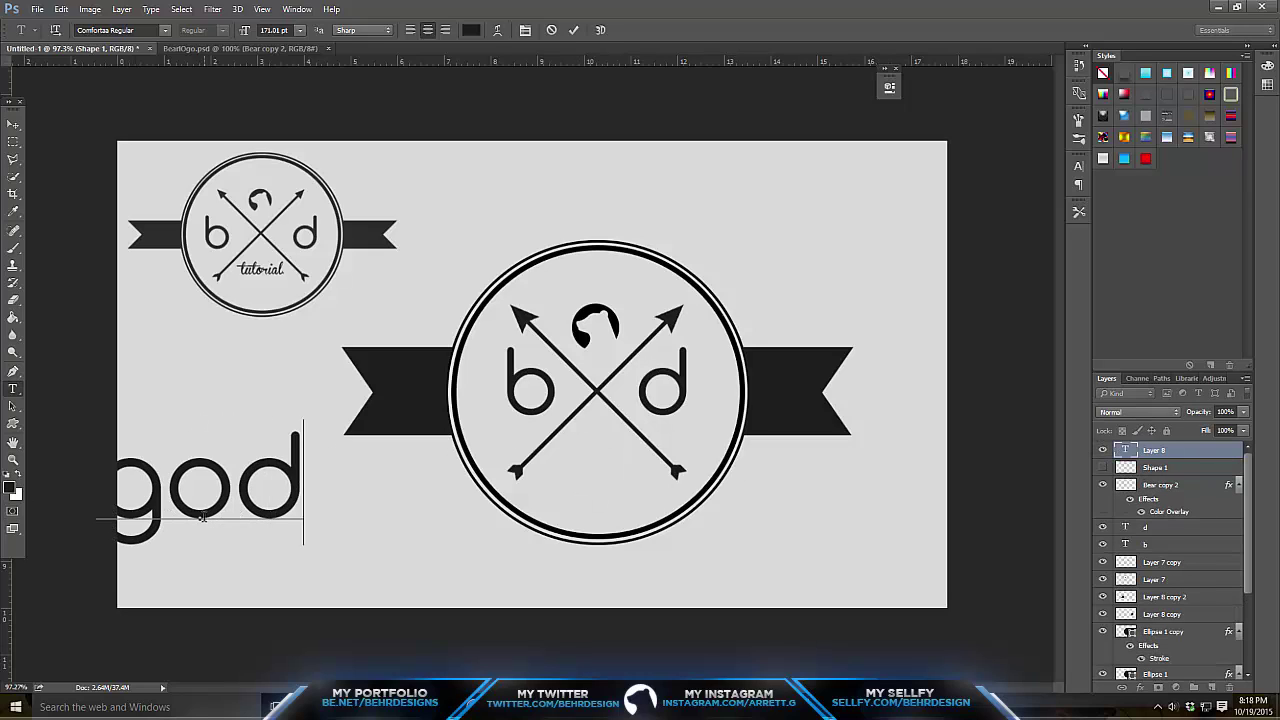
type("ly")
left_click(13, 124)
left_click_drag(216, 304, 640, 307)
key("ctrl+t")
left_click_drag(753, 428, 588, 493)
left_click_drag(515, 528, 640, 437)
key("Return")
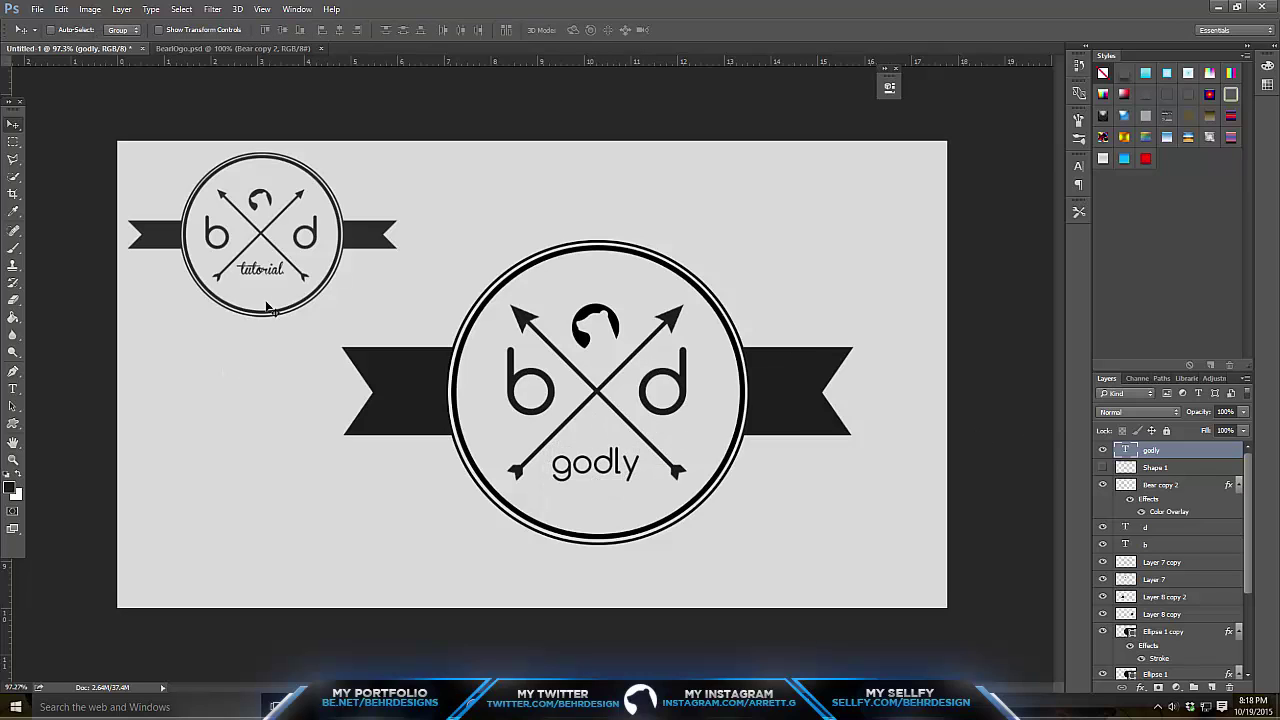
left_click(13, 388)
left_click_drag(552, 466, 688, 450)
left_click(497, 29)
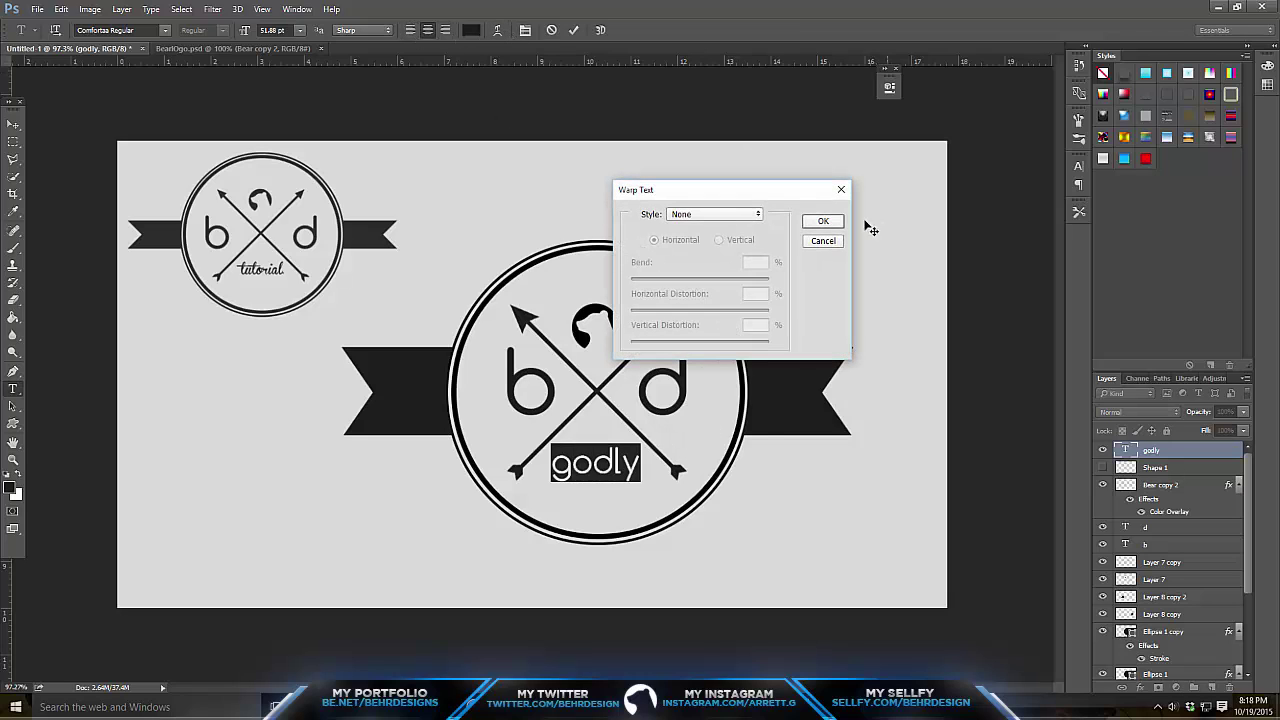
left_click(731, 213)
left_click(708, 250)
left_click_drag(734, 279, 679, 282)
left_click_drag(703, 344, 698, 346)
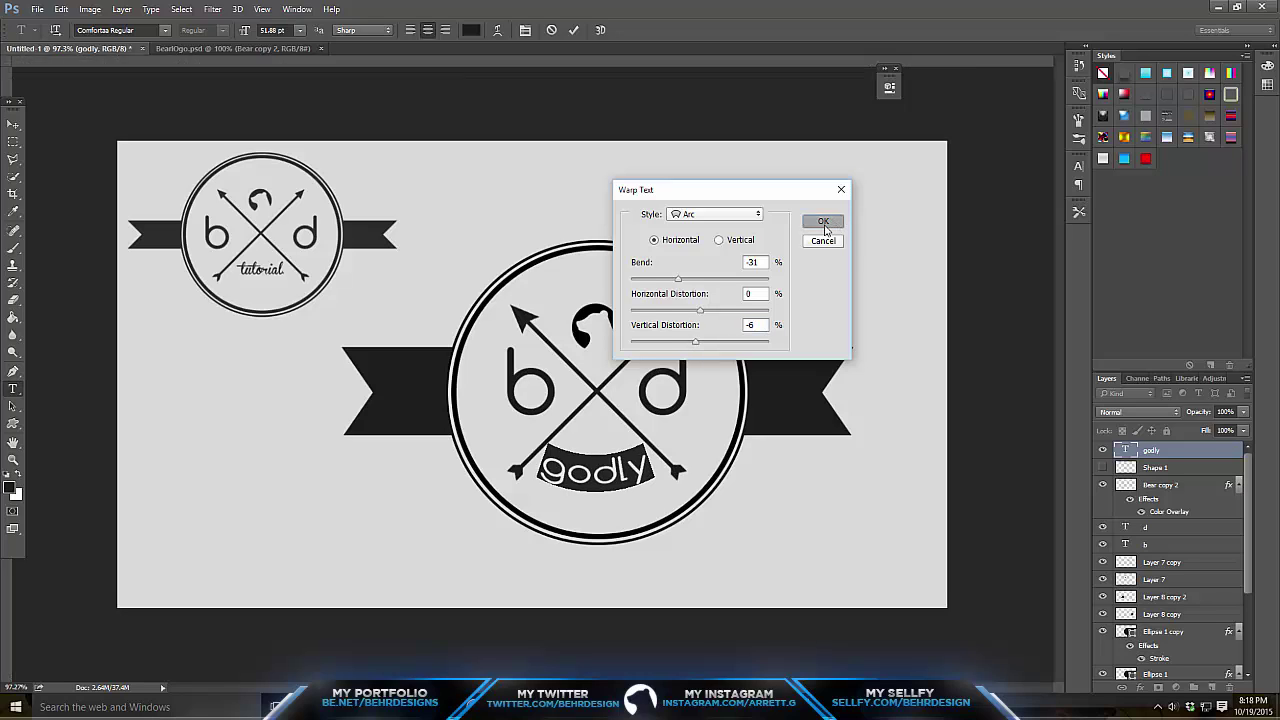
left_click(838, 221)
left_click(14, 124)
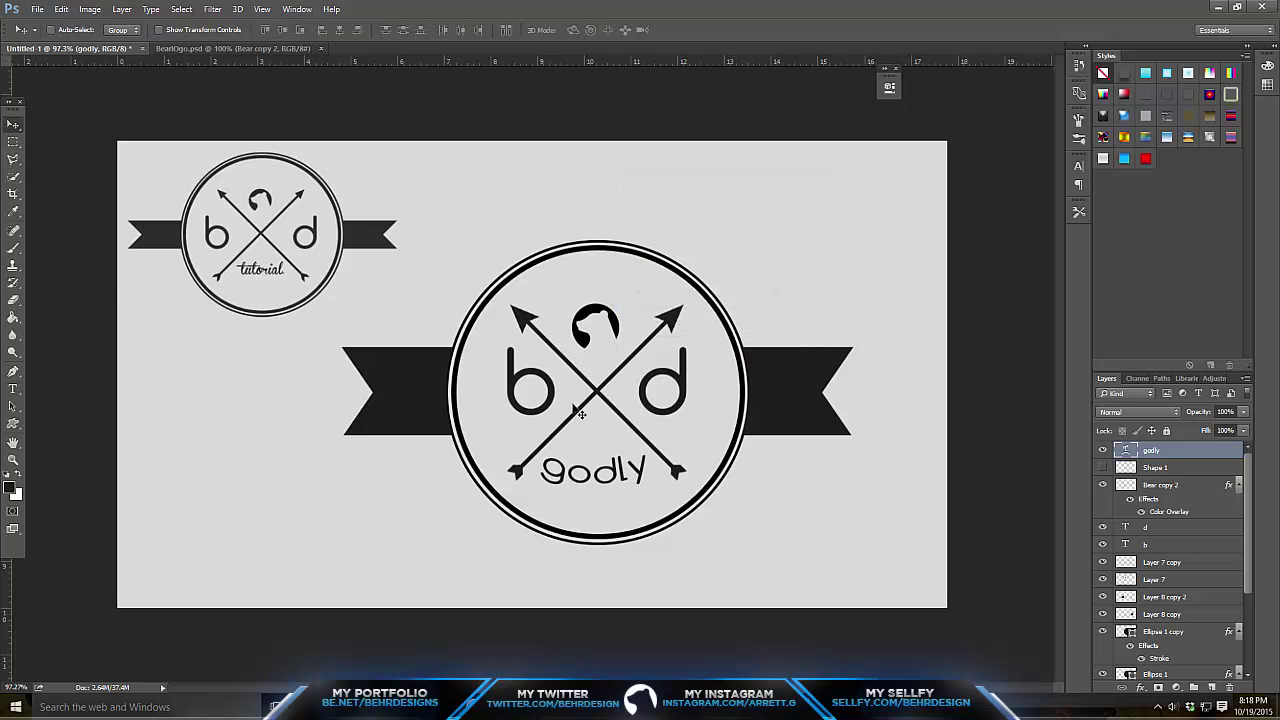
left_click(1229, 688)
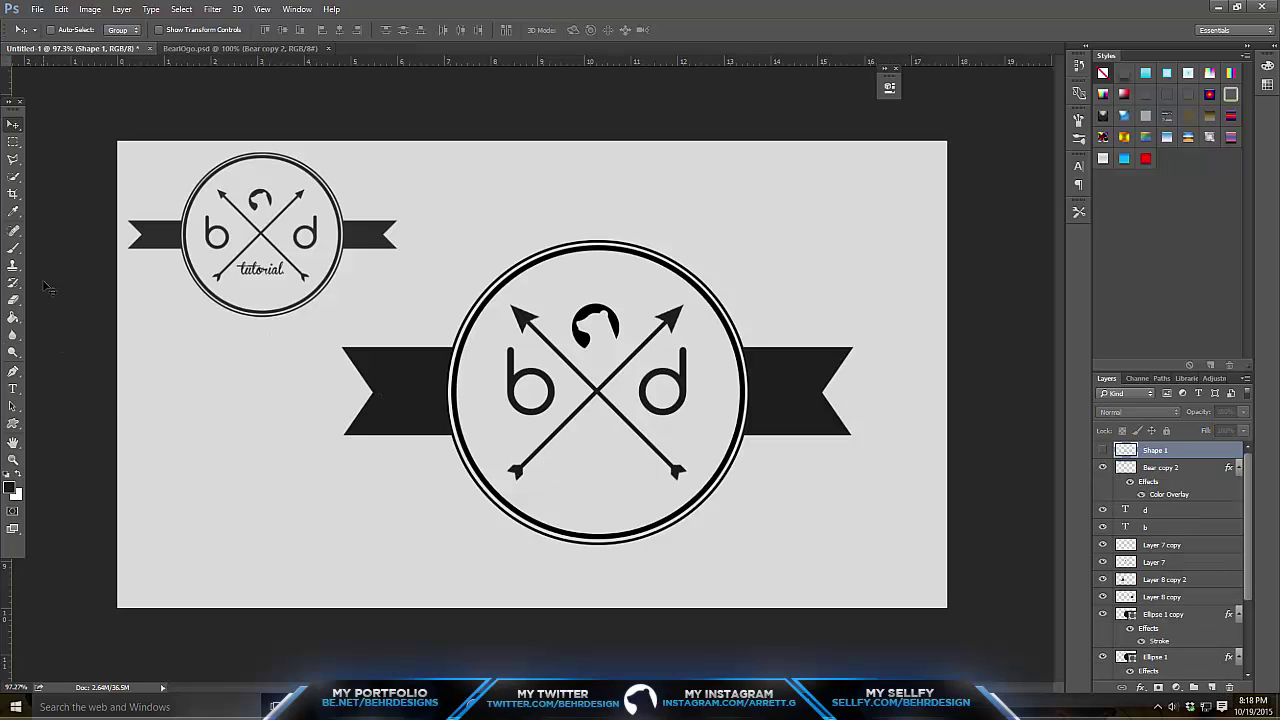
left_click(1102, 451)
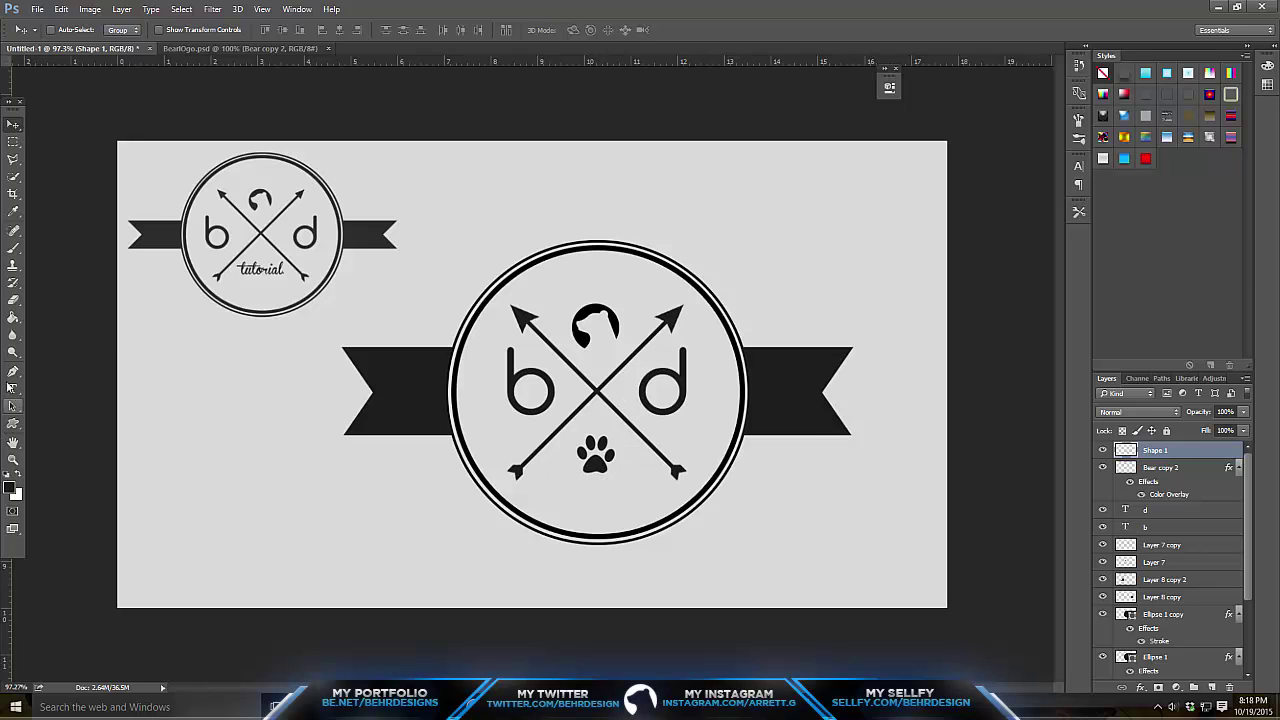
left_click(11, 388)
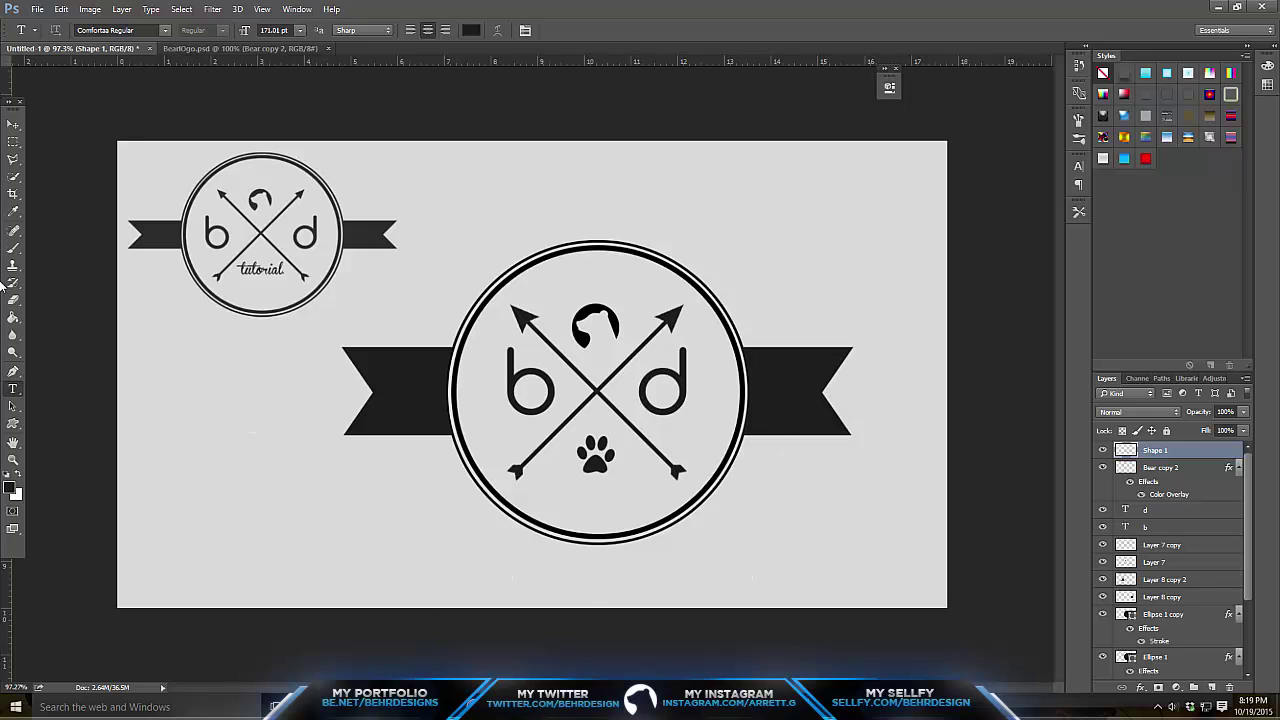
On a new layer, draw a thin white bar along the ribbon's top edge.
left_click(1212, 688)
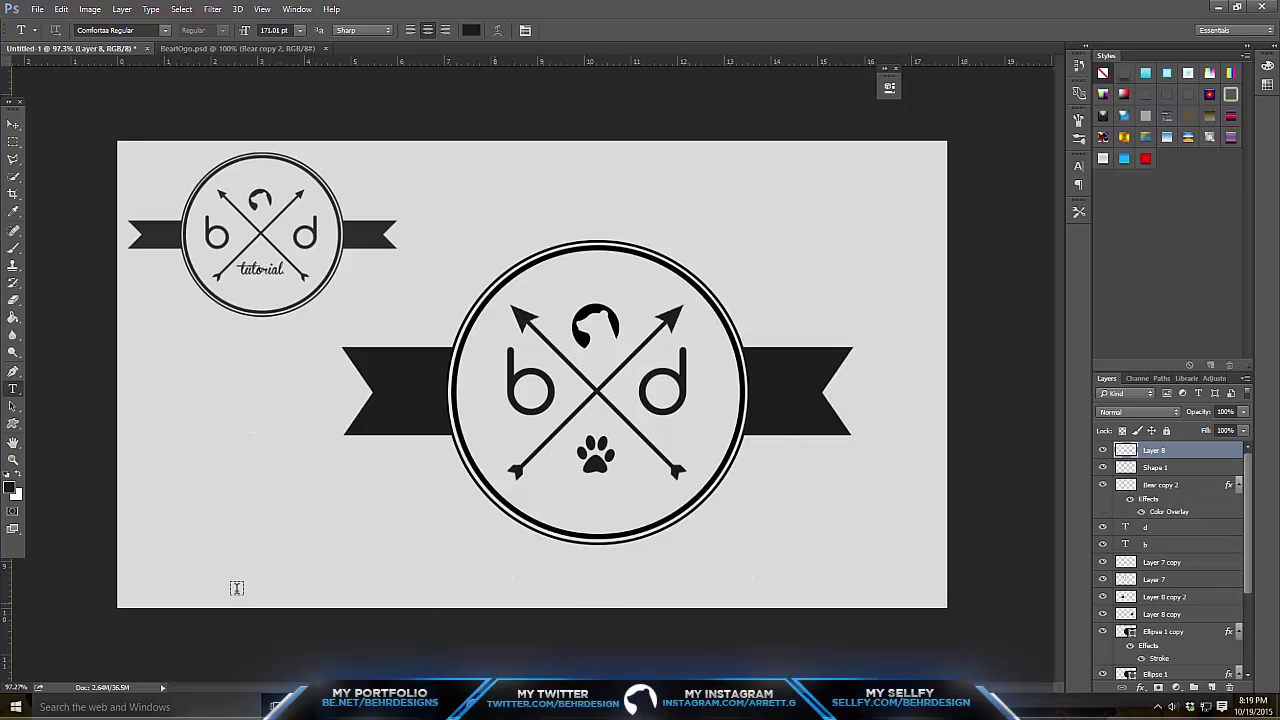
left_click(13, 460)
left_click_drag(830, 378, 794, 366)
left_click(19, 474)
left_click_drag(13, 423, 55, 423)
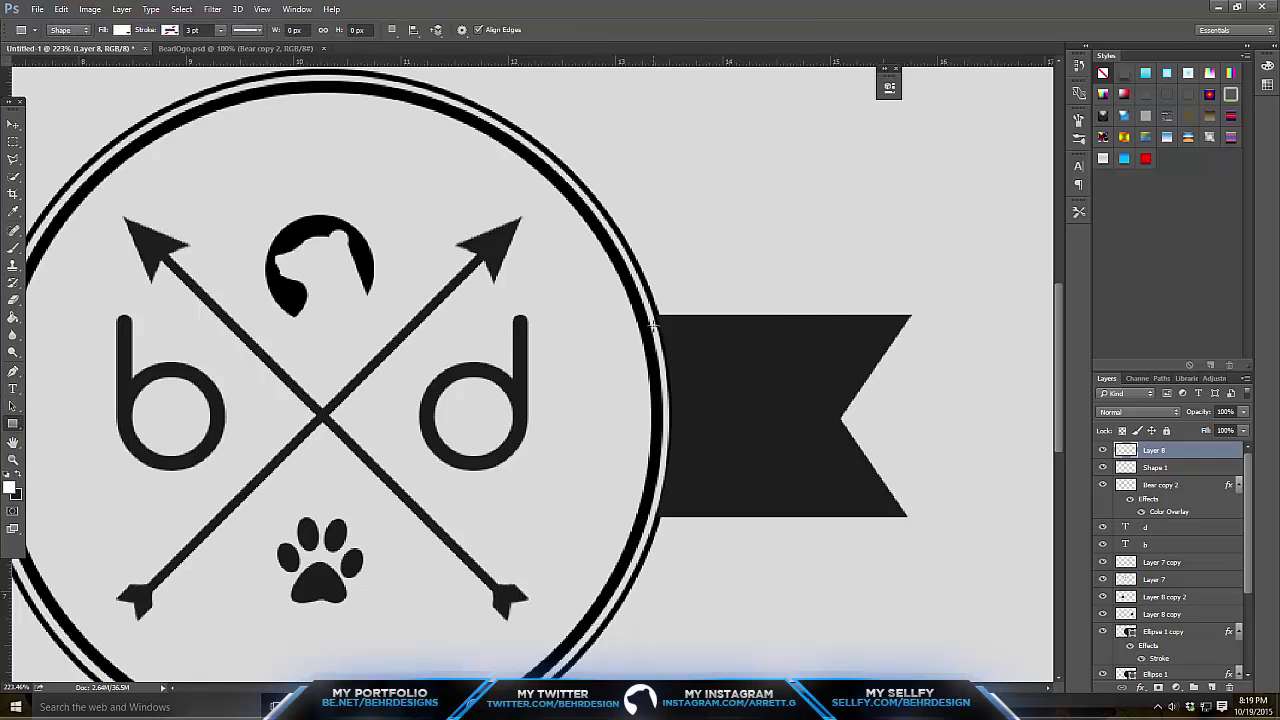
mouse_move(653, 325)
left_mouse_down()
mouse_move(840, 327)
mouse_move(827, 327)
left_mouse_up()
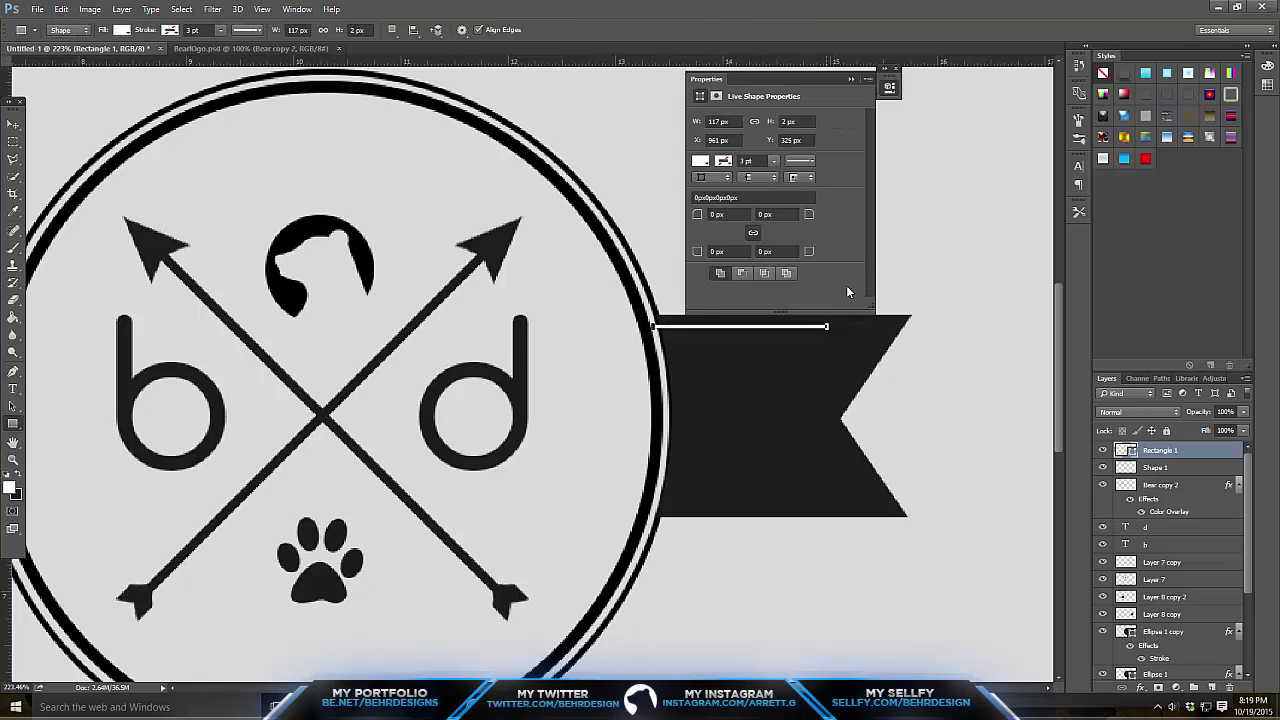
left_click(851, 79)
left_click(12, 122)
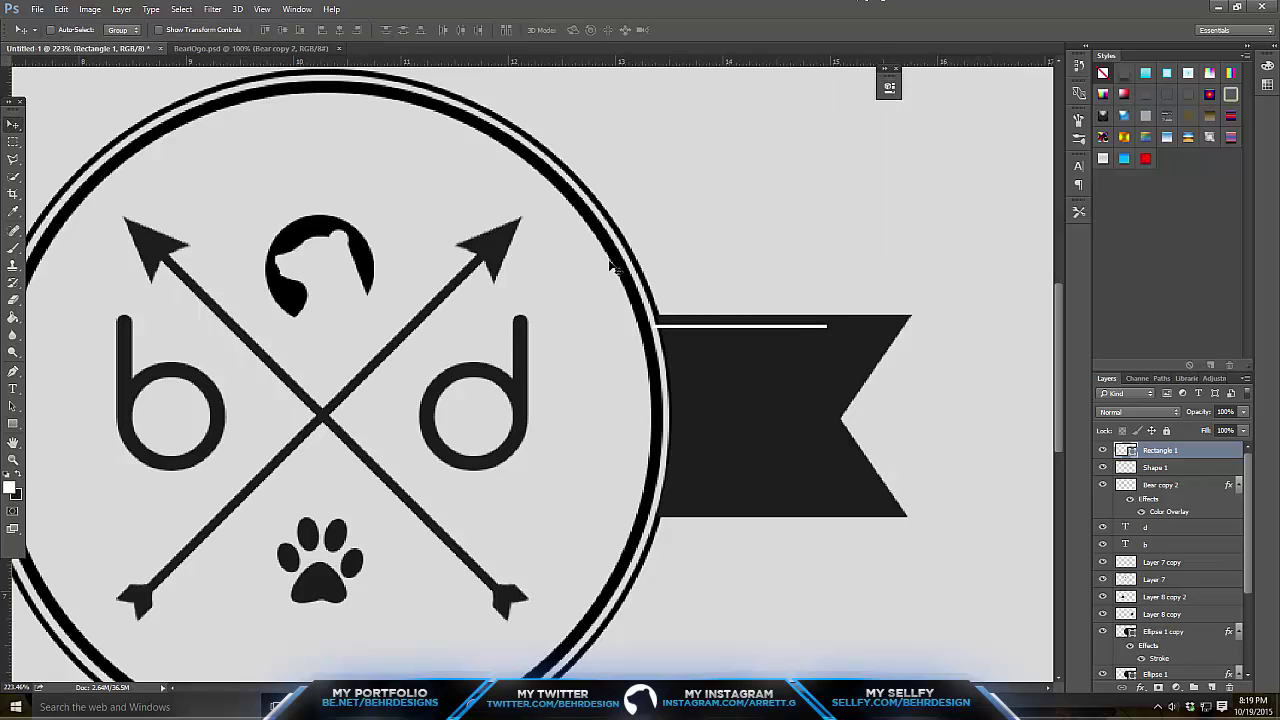
left_click_drag(614, 260, 616, 256)
Duplicate the white bar and place the copy just below the first.
left_click(13, 459)
left_click_drag(782, 344, 814, 329)
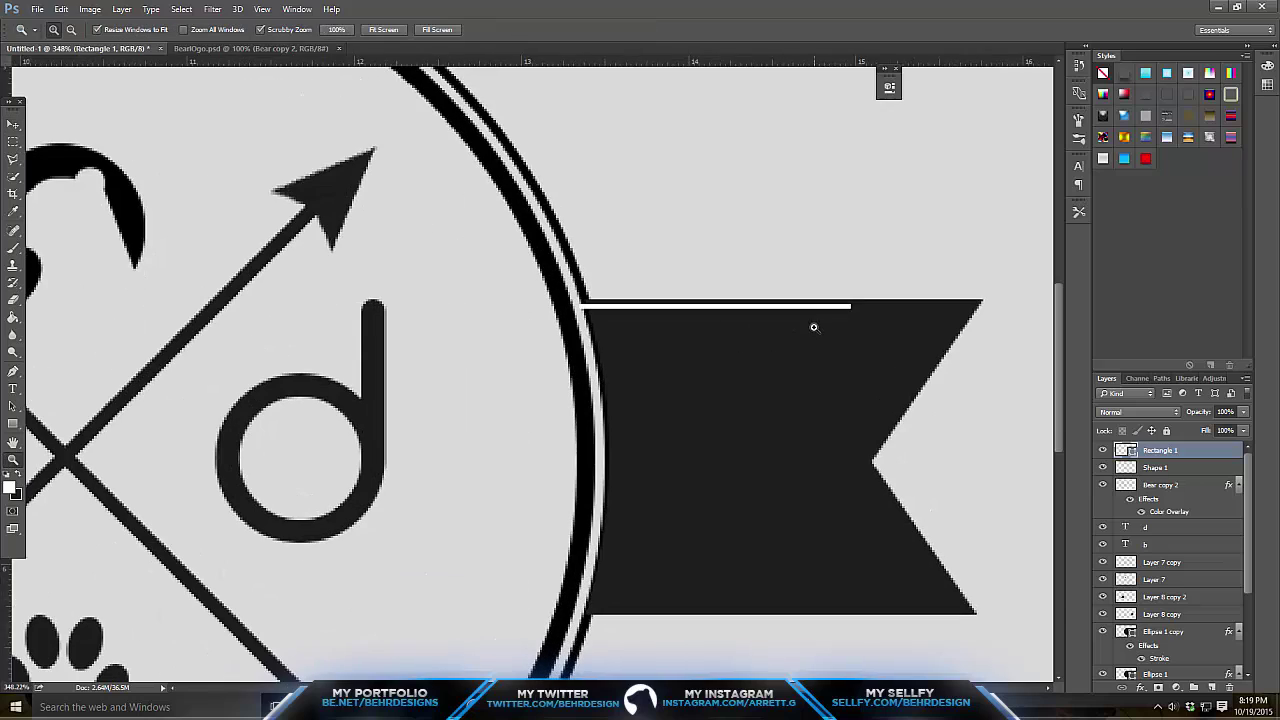
key("ctrl+j")
left_click(14, 124)
left_click_drag(488, 228, 489, 232)
left_click(13, 461)
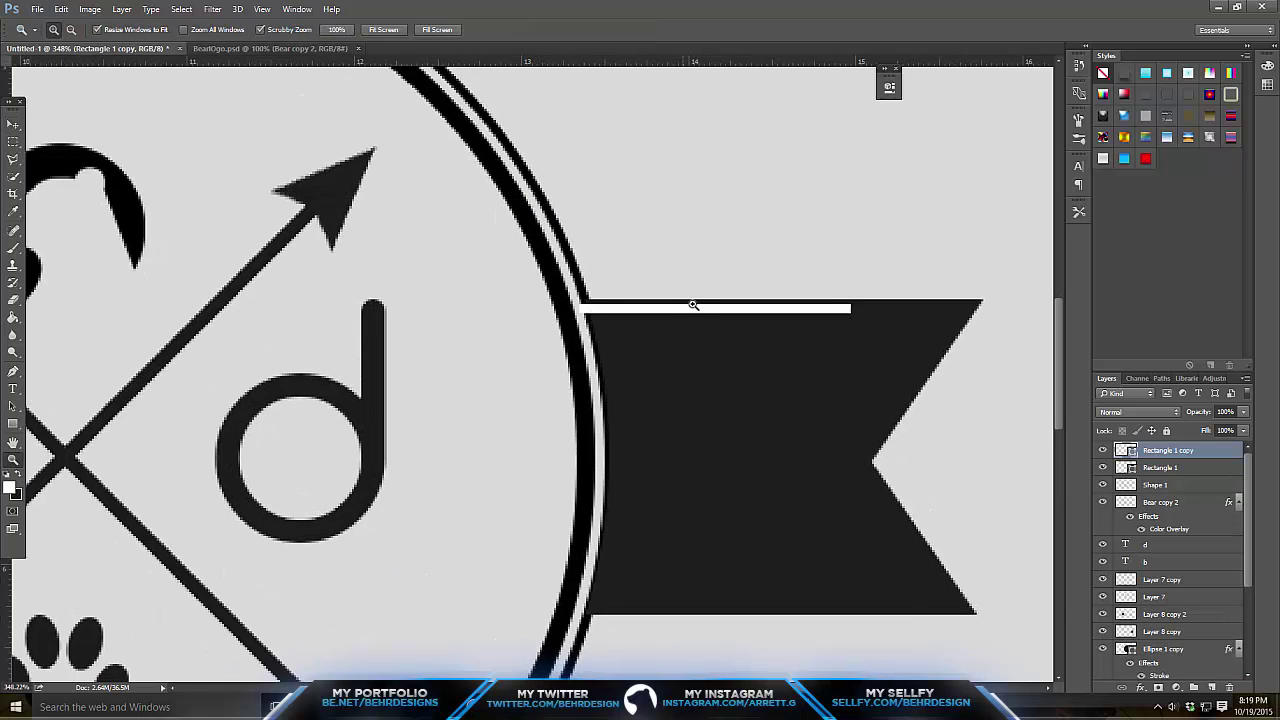
left_click_drag(697, 304, 740, 289)
key("v")
left_click_drag(368, 172, 369, 196)
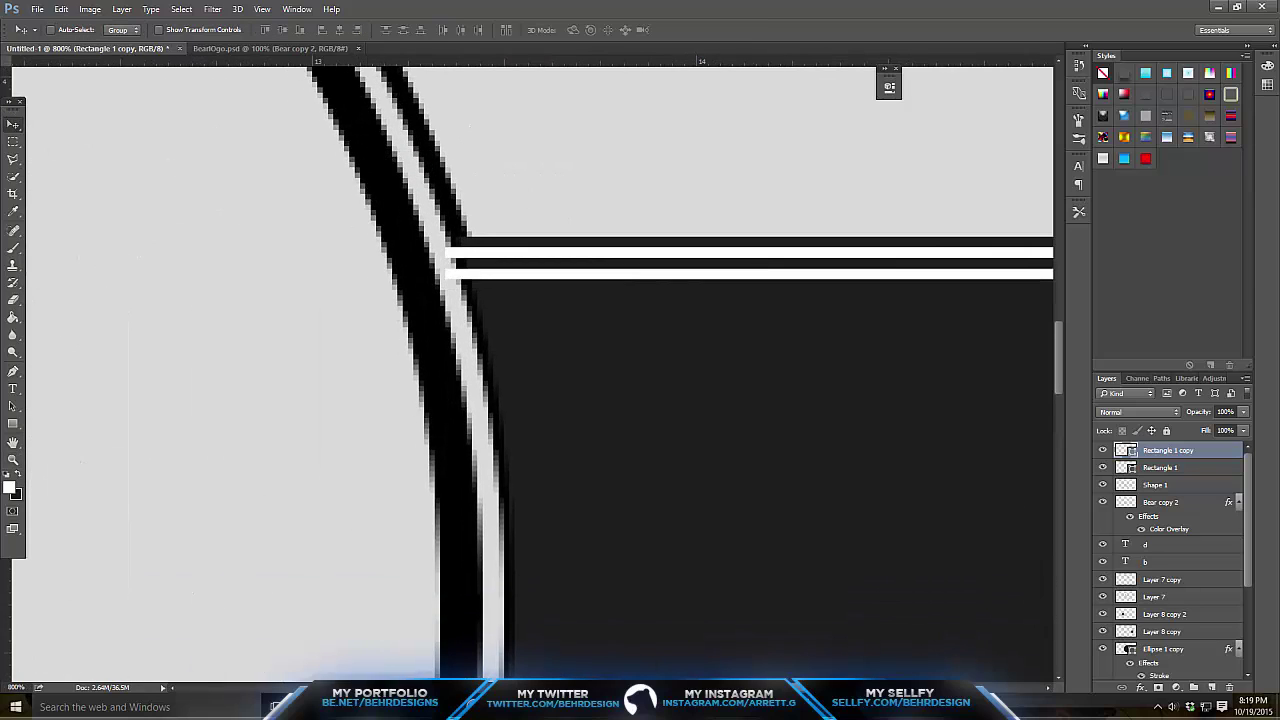
scroll(697, 634, "right", 5)
left_click_drag(622, 408, 631, 409)
Add a third bar lengthened toward the circle and a fourth below it, then duplicate again.
key("ctrl+j")
left_click_drag(500, 262, 518, 309)
key("ctrl+t")
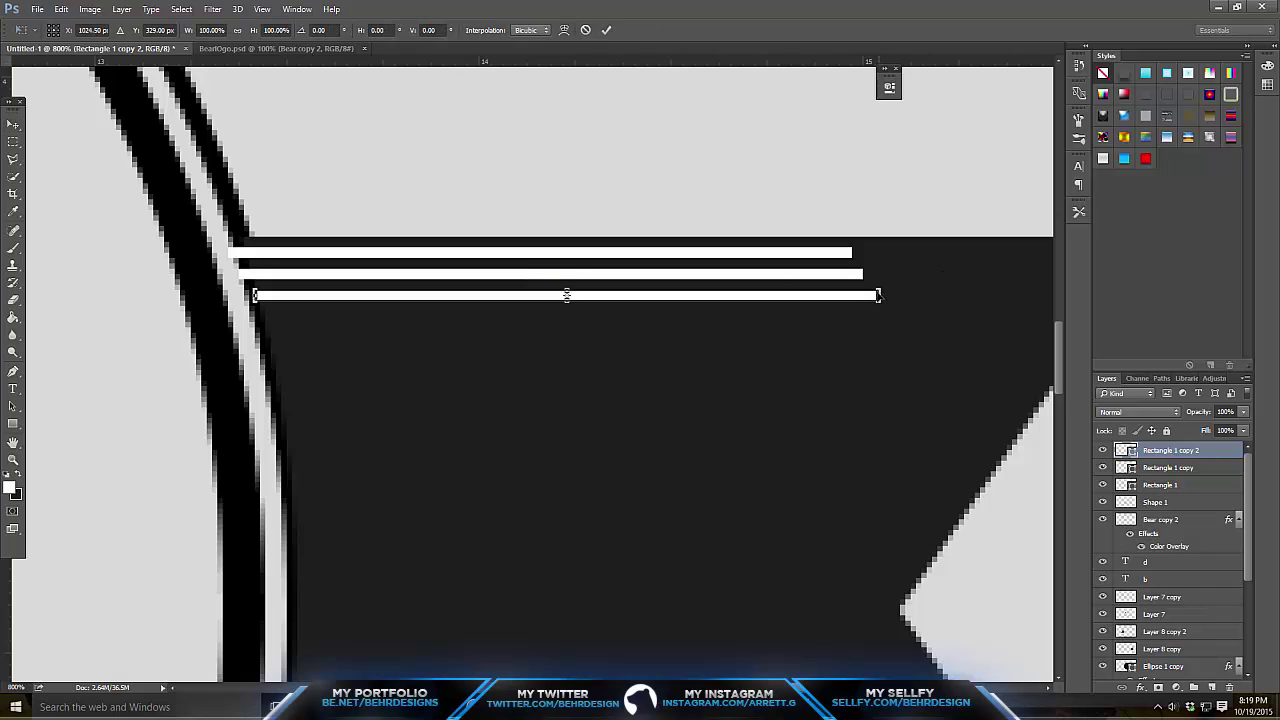
left_click_drag(878, 295, 839, 304)
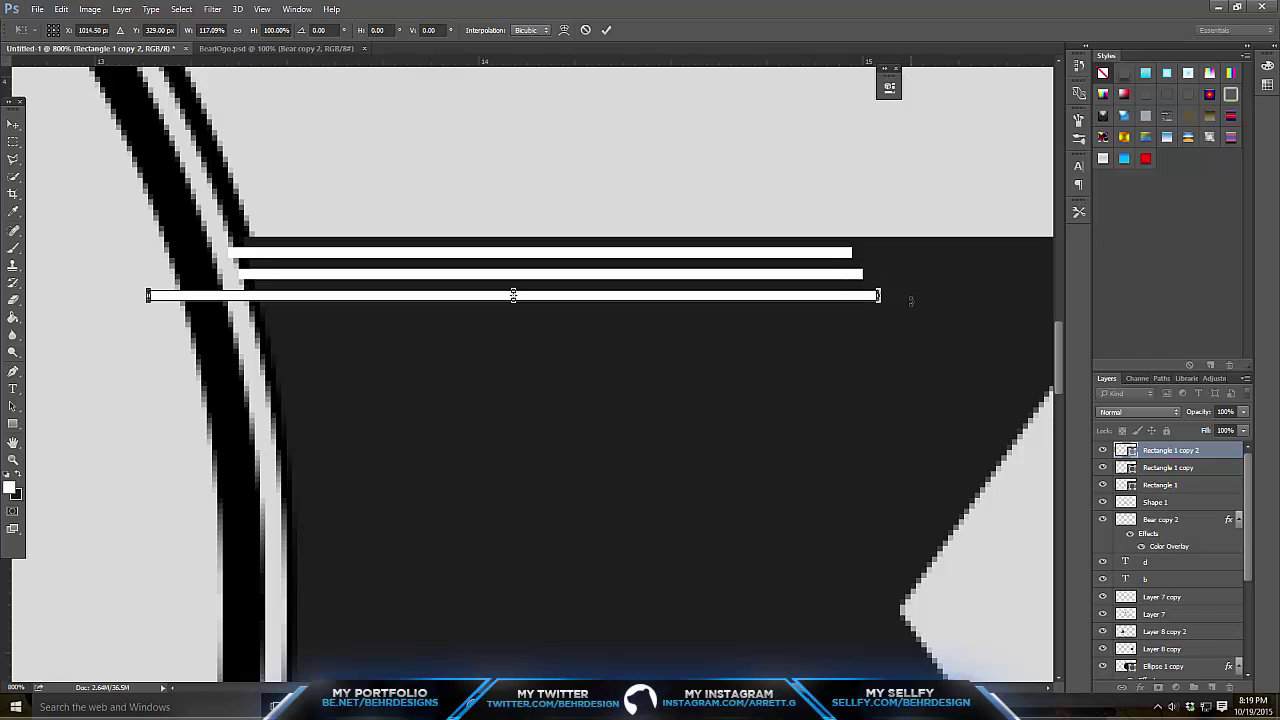
key("Return")
key("ctrl+j")
left_click_drag(689, 305, 728, 347)
key("ctrl+j")
key("ctrl+j")
key("ctrl+j")
Merge the stripe layers into one shape and delete a misplaced flipped version.
left_click(1160, 557, "shift")
right_click(1160, 557)
left_click(966, 481)
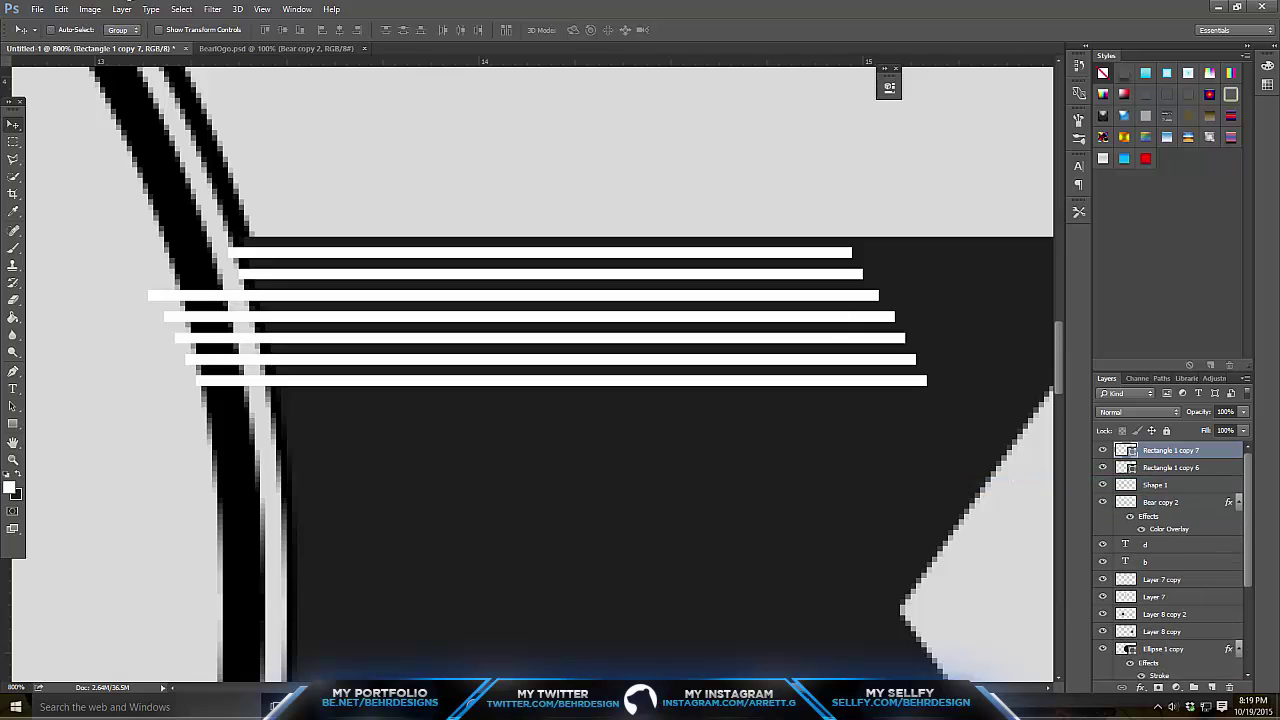
left_click(61, 9)
mouse_move(120, 277)
left_click(340, 439)
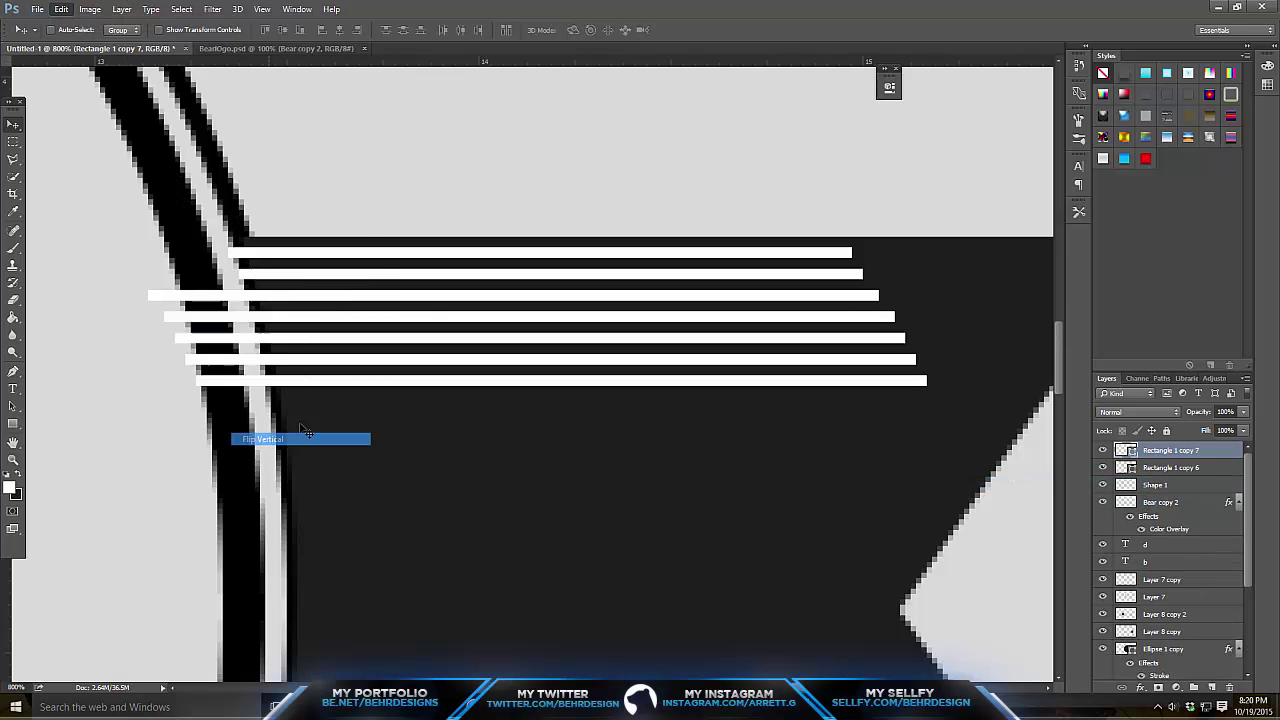
scroll(450, 360, "down", 2)
left_click_drag(663, 234, 751, 309)
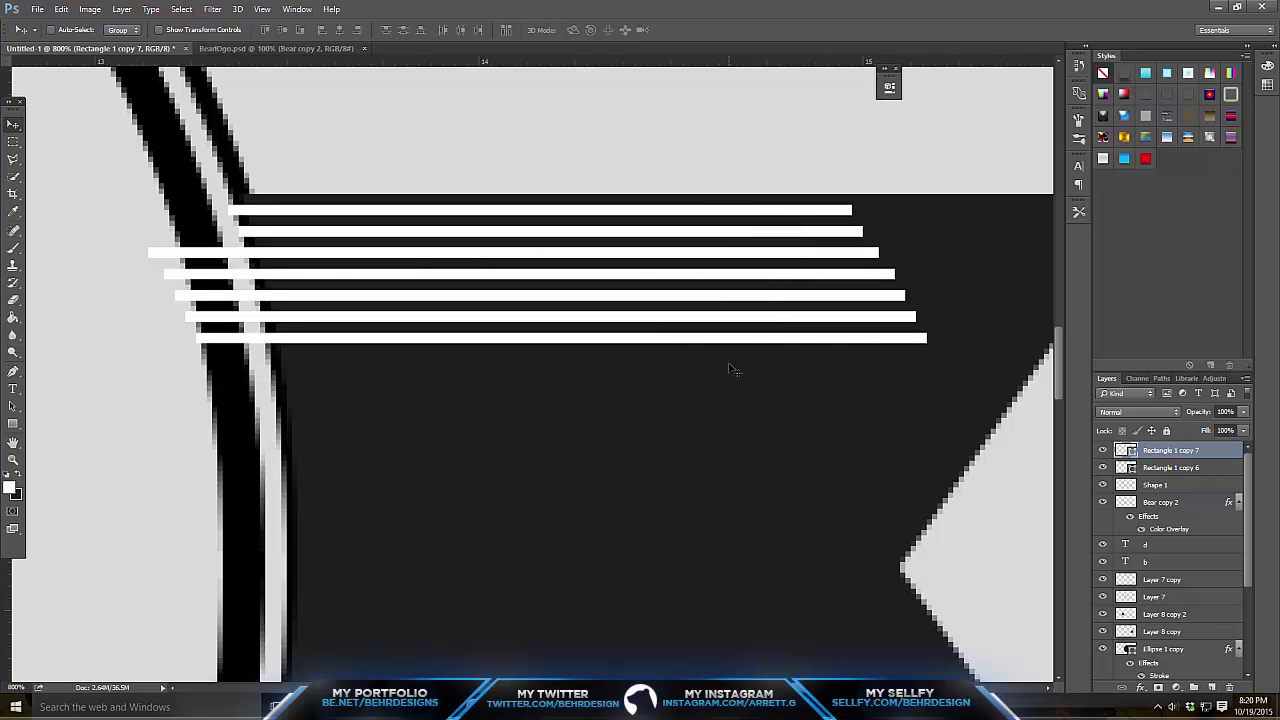
left_click_drag(728, 378, 728, 150)
key("Delete")
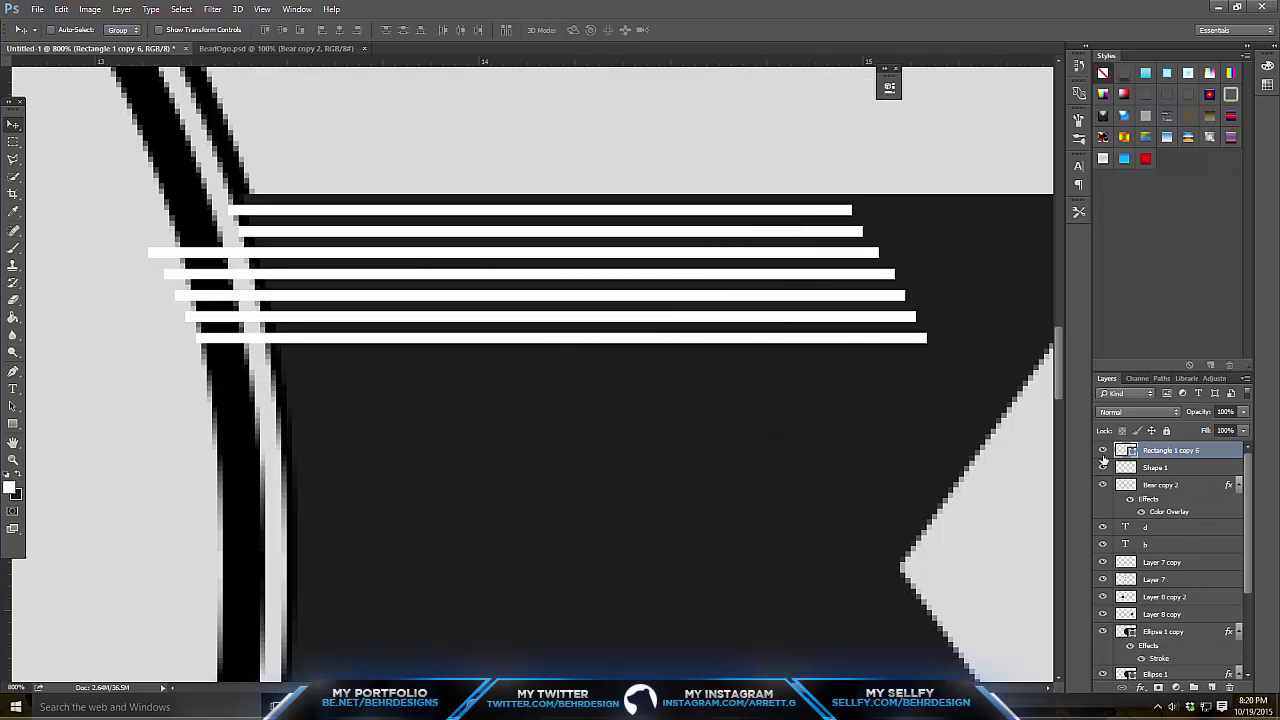
Duplicate the merged stripes, flip the copy vertically, and position it just below the originals.
key("ctrl+j")
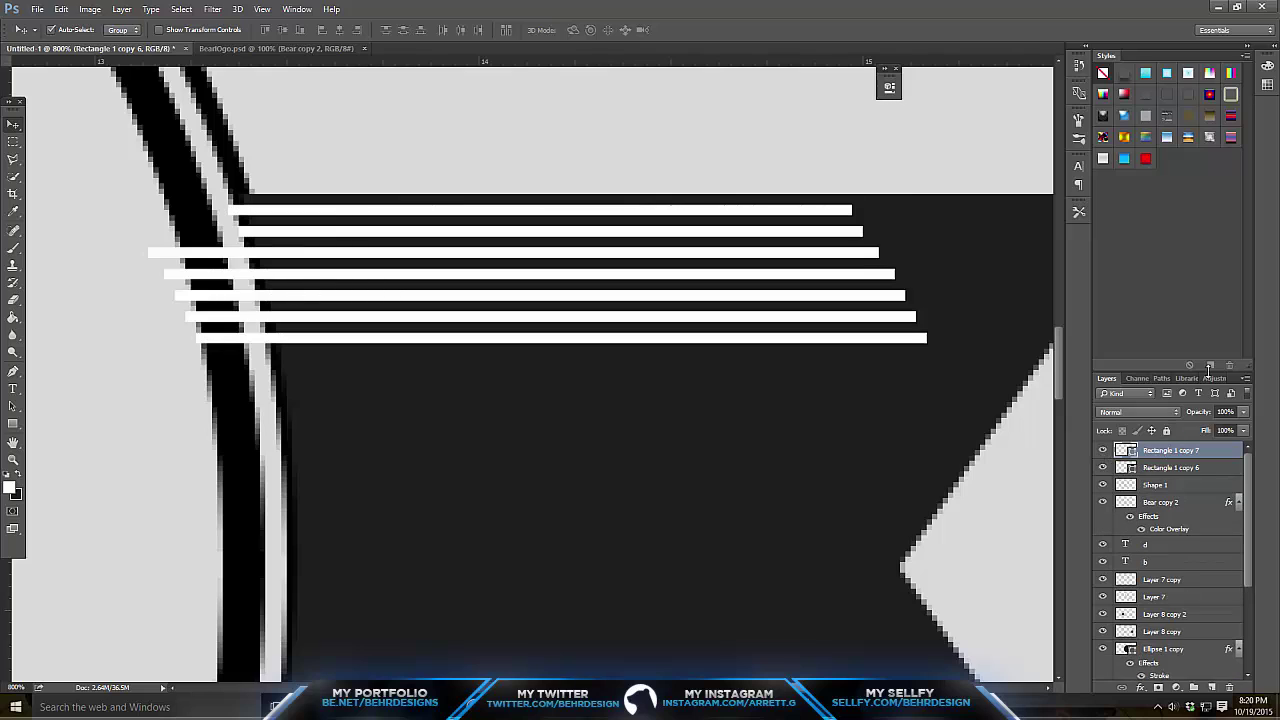
left_click(61, 9)
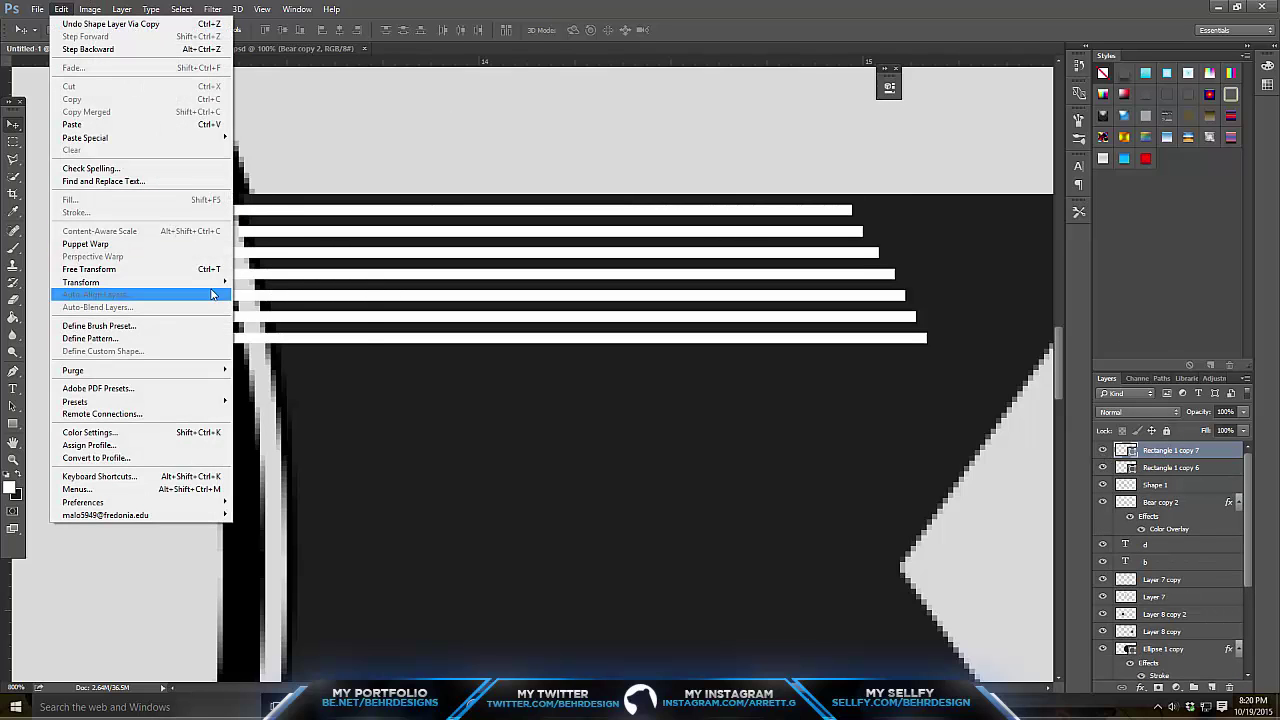
mouse_move(150, 282)
left_click(262, 439)
left_click_drag(526, 337, 580, 387)
left_click(13, 460)
left_click_drag(323, 388, 346, 366)
key("v")
mouse_move(143, 171)
left_mouse_down()
mouse_move(139, 160)
mouse_move(153, 170)
mouse_move(134, 180)
left_mouse_up()
left_click(13, 460)
left_click_drag(314, 360, 678, 427)
left_click(787, 380)
left_click(694, 337)
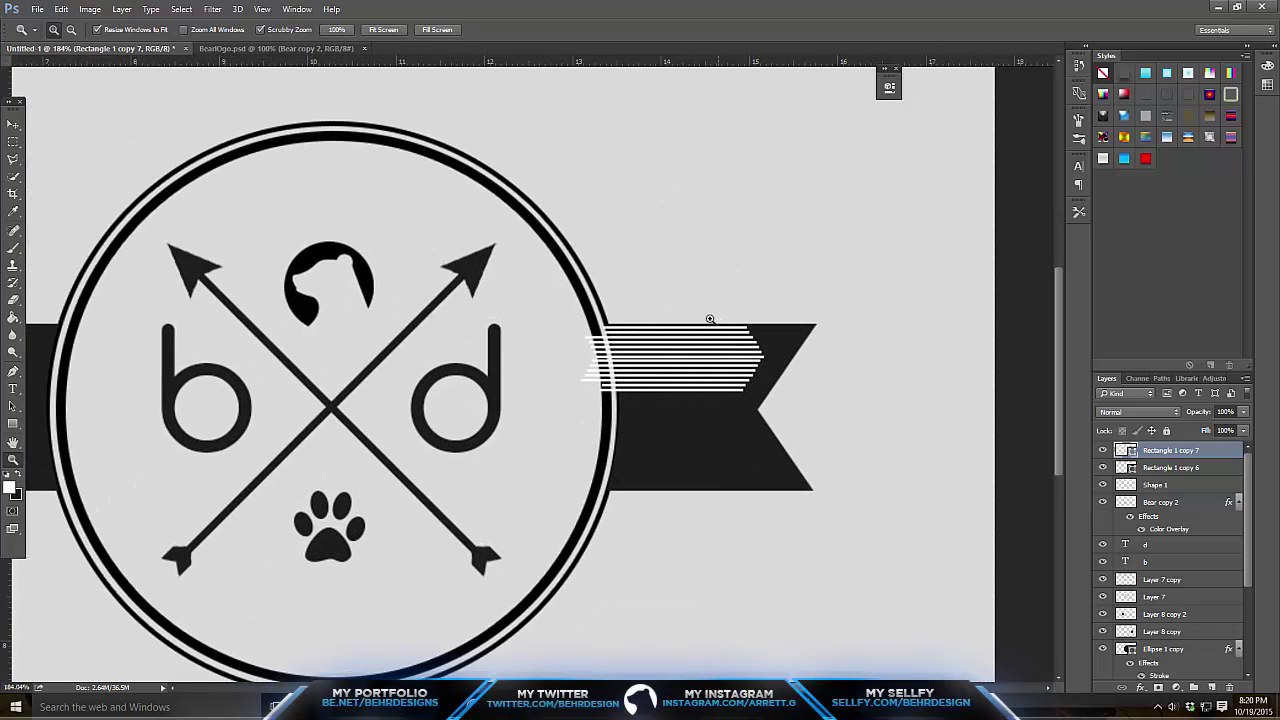
Merge the two selected stripe shape layers into one.
left_click(13, 123)
left_click(1170, 467, "shift")
right_click(1160, 467)
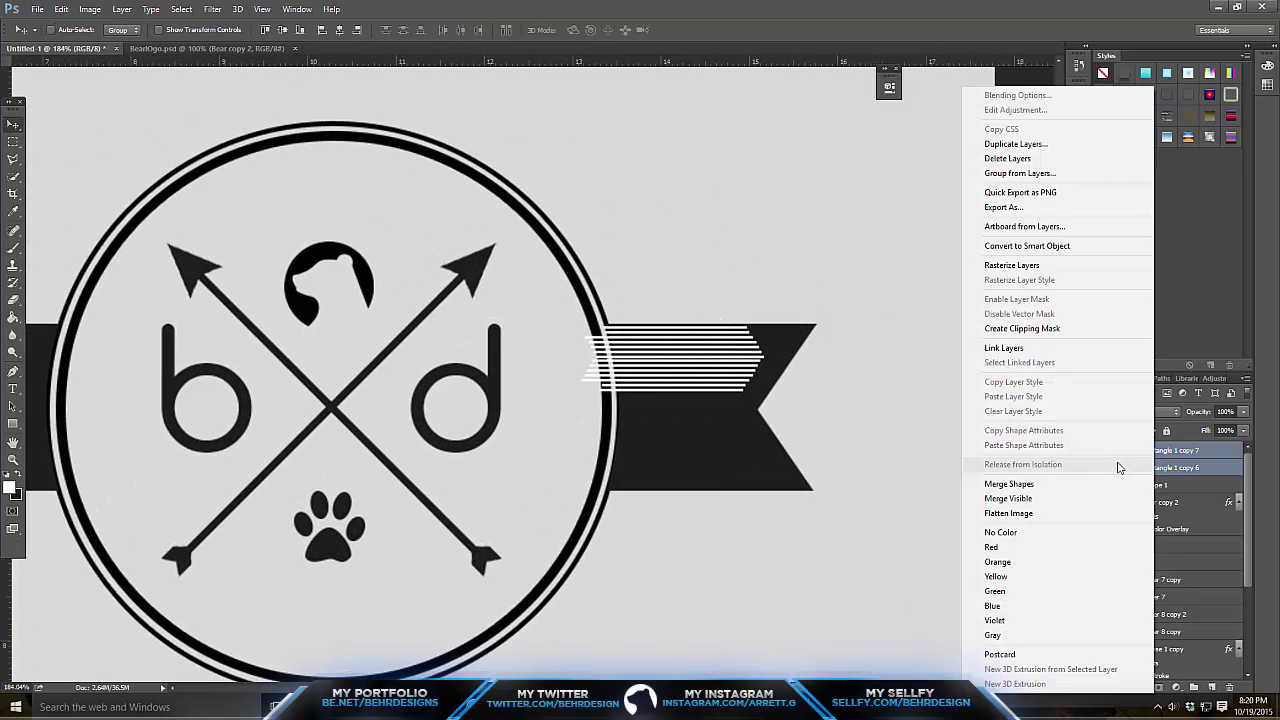
left_click(1097, 485)
scroll(1152, 510, "down", 3)
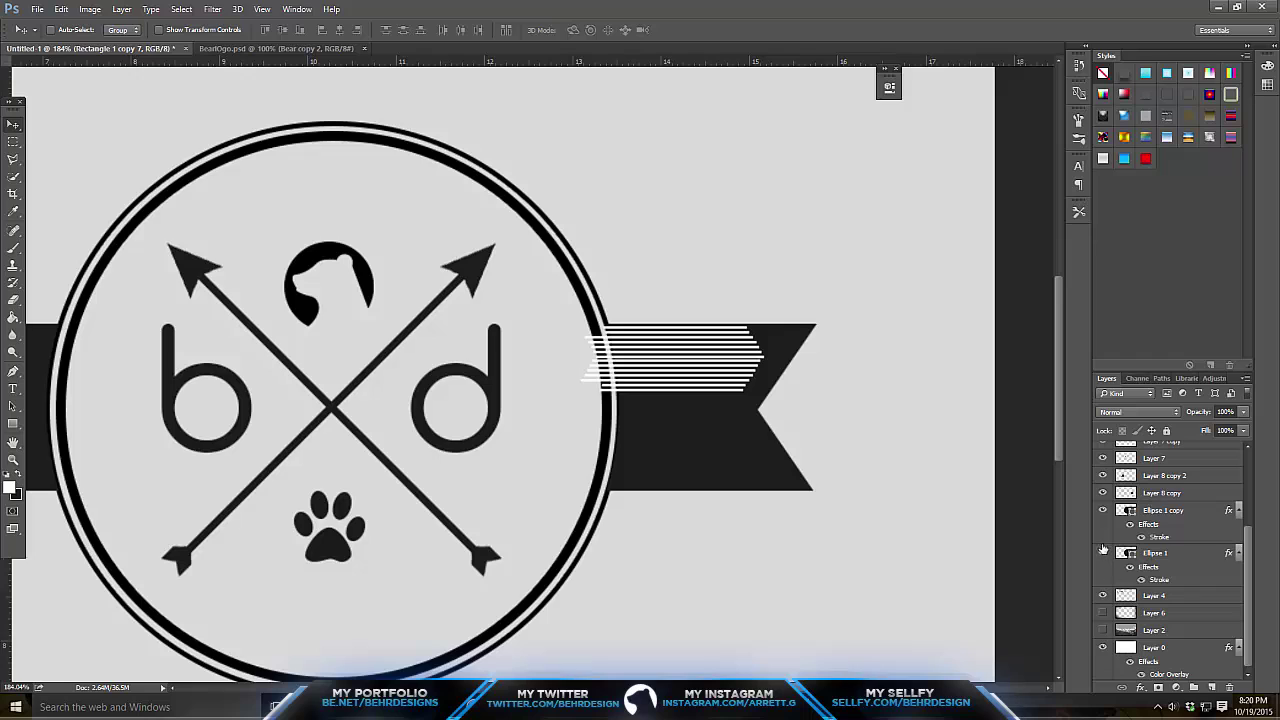
left_click(1103, 493)
left_click(1103, 493)
scroll(1120, 490, "up", 3)
Load the stripes as a selection, hide them, and delete that area from ribbon layer Layer 8 copy.
left_click(1126, 451, "ctrl")
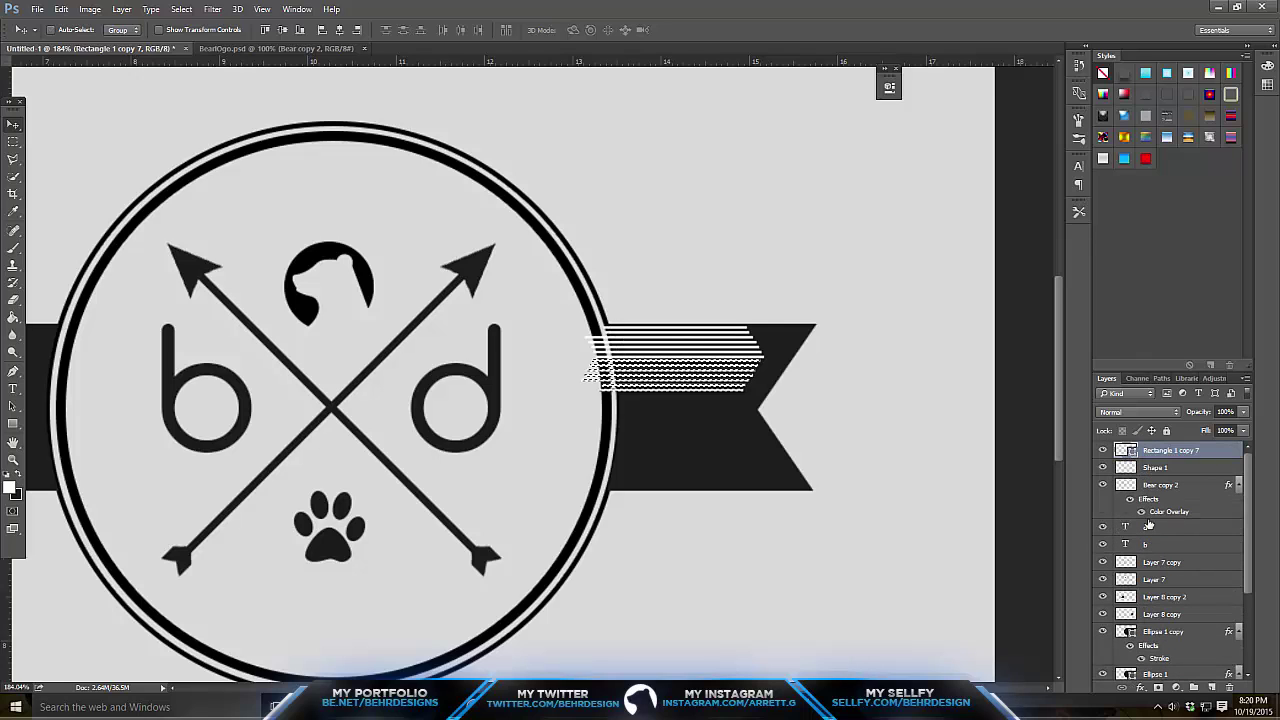
left_click(1103, 450)
scroll(1135, 553, "down", 1)
left_click(1155, 579)
key("Delete")
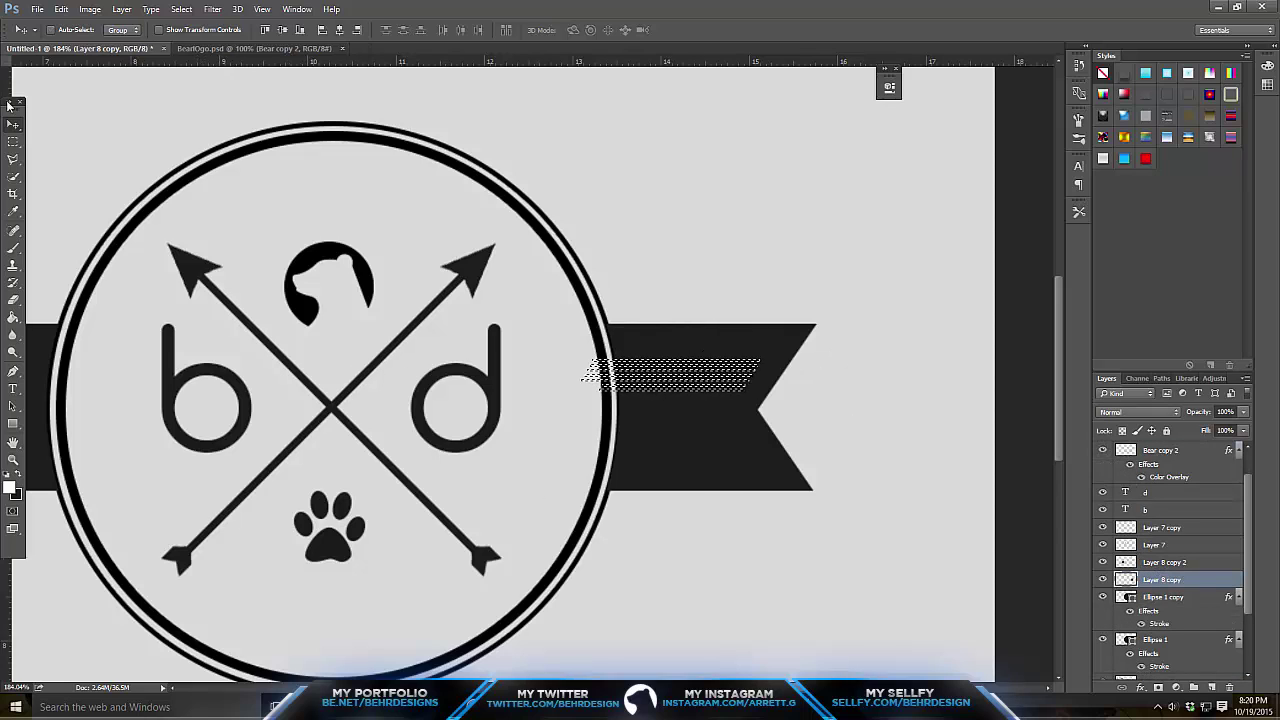
left_click(13, 141)
left_click(218, 116)
key("z")
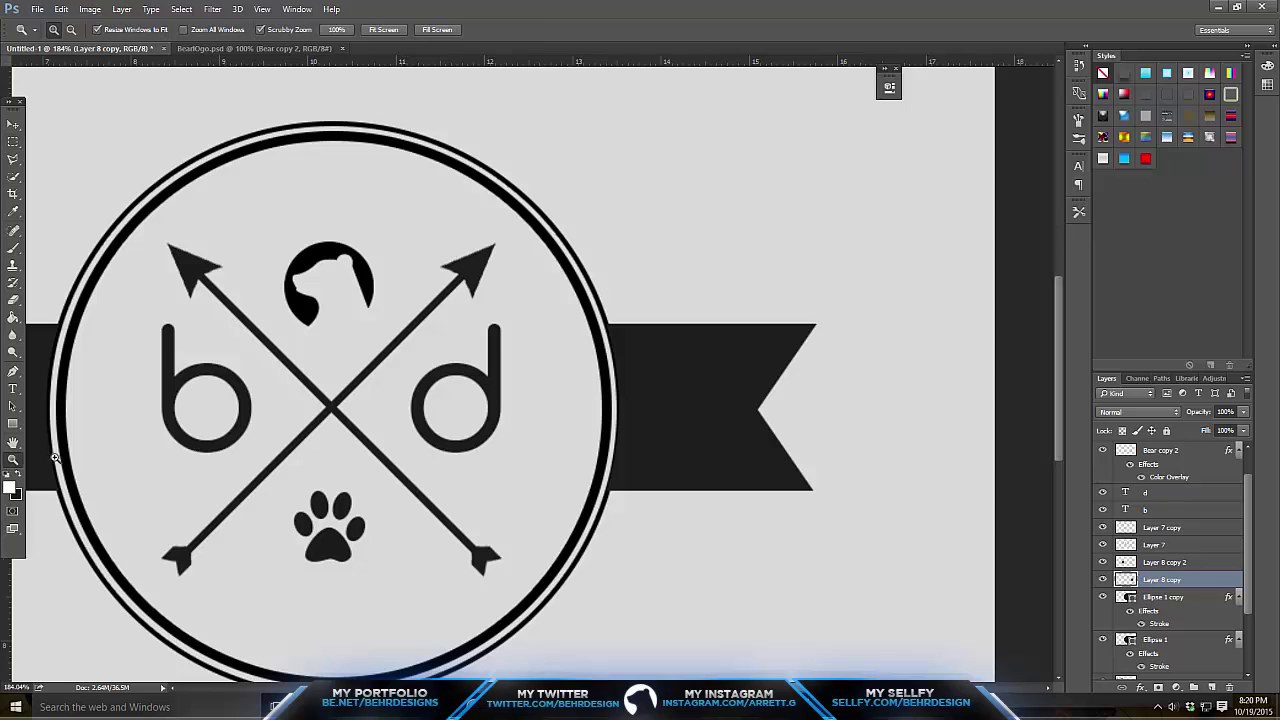
left_click(376, 432, "alt")
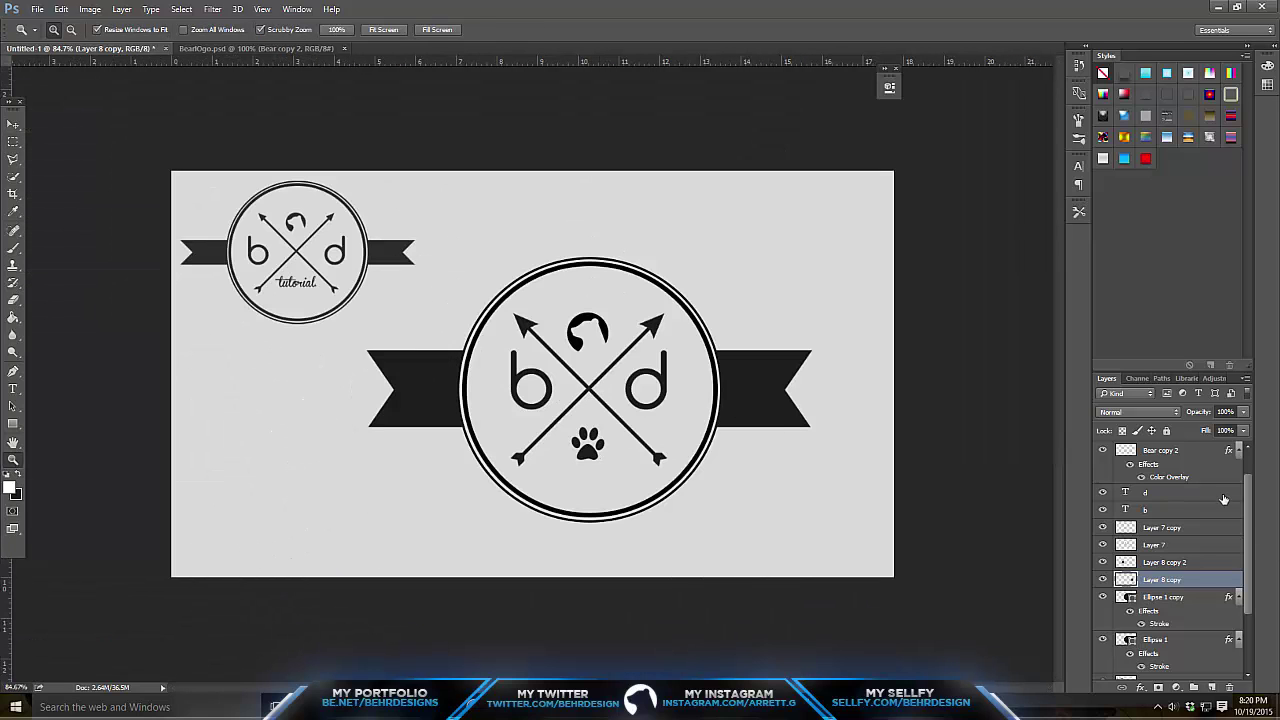
Hide the small reference logo and group layers Shape 1 through Ellipse 1 into a hidden Group 1.
left_click(1101, 450)
left_click(1101, 450)
scroll(1185, 605, "down", 2)
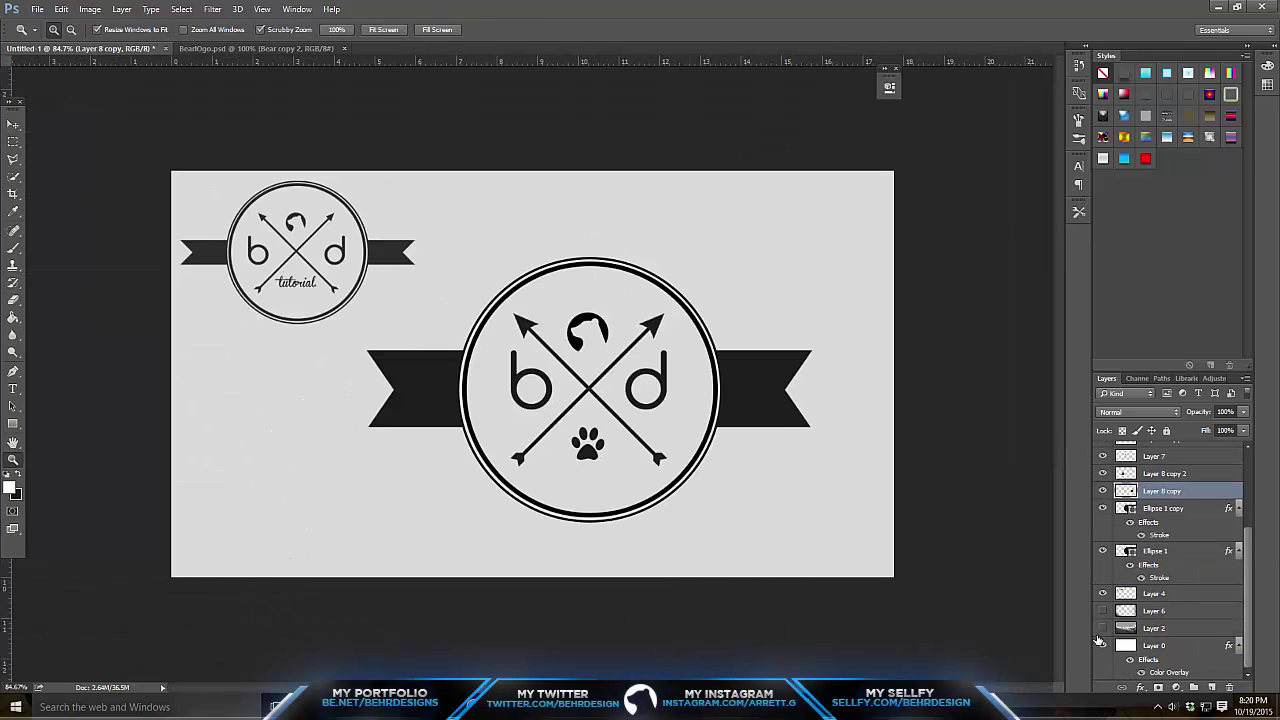
left_click(1102, 597)
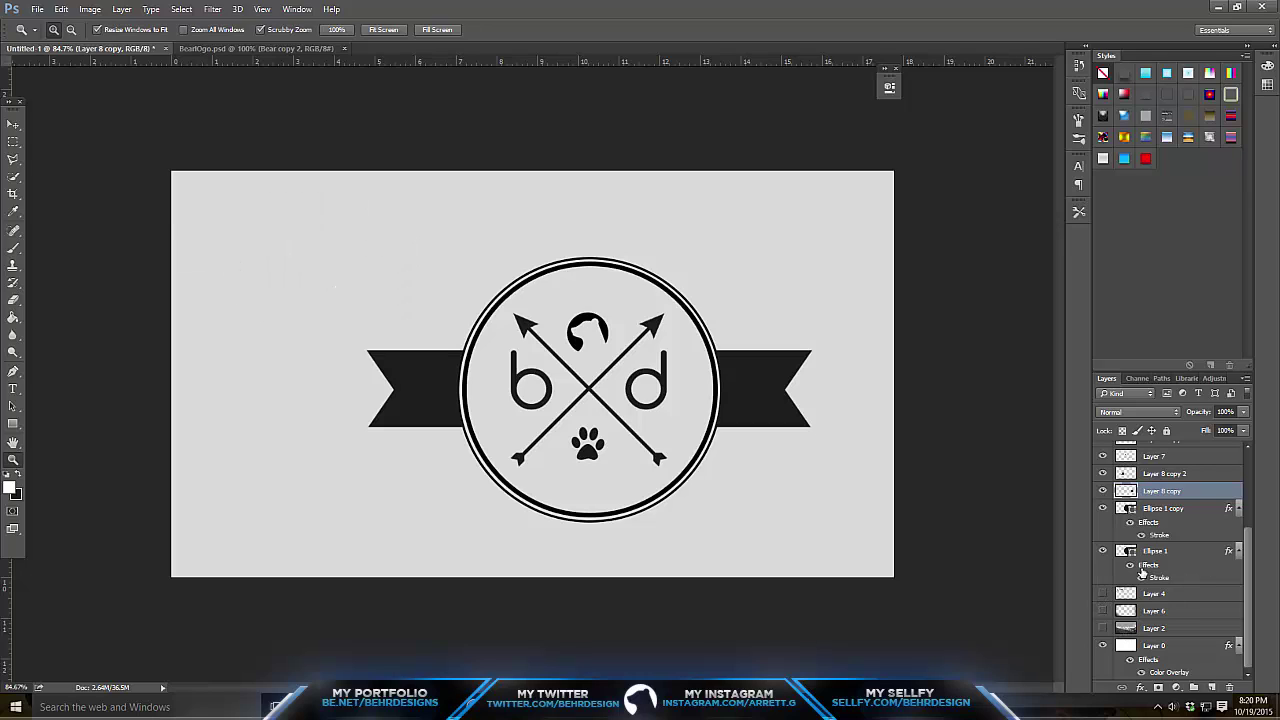
left_click(1164, 548)
scroll(1170, 555, "up", 3)
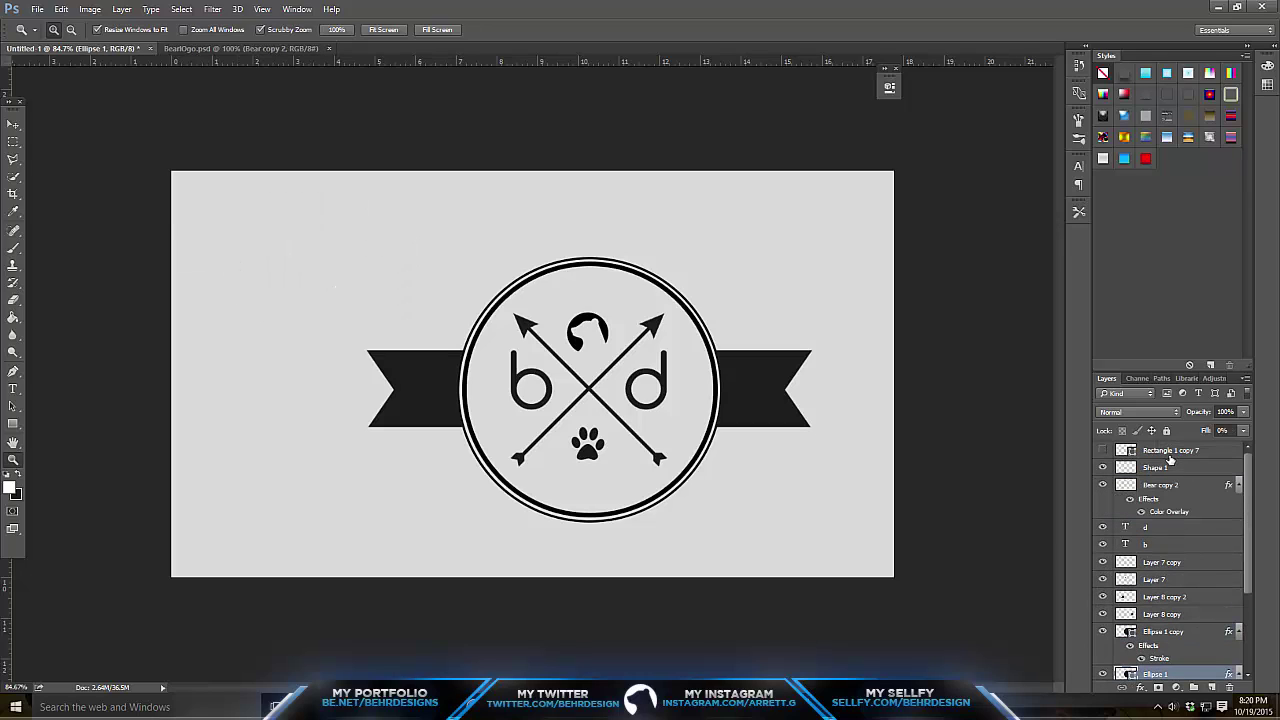
left_click(1166, 468, "shift")
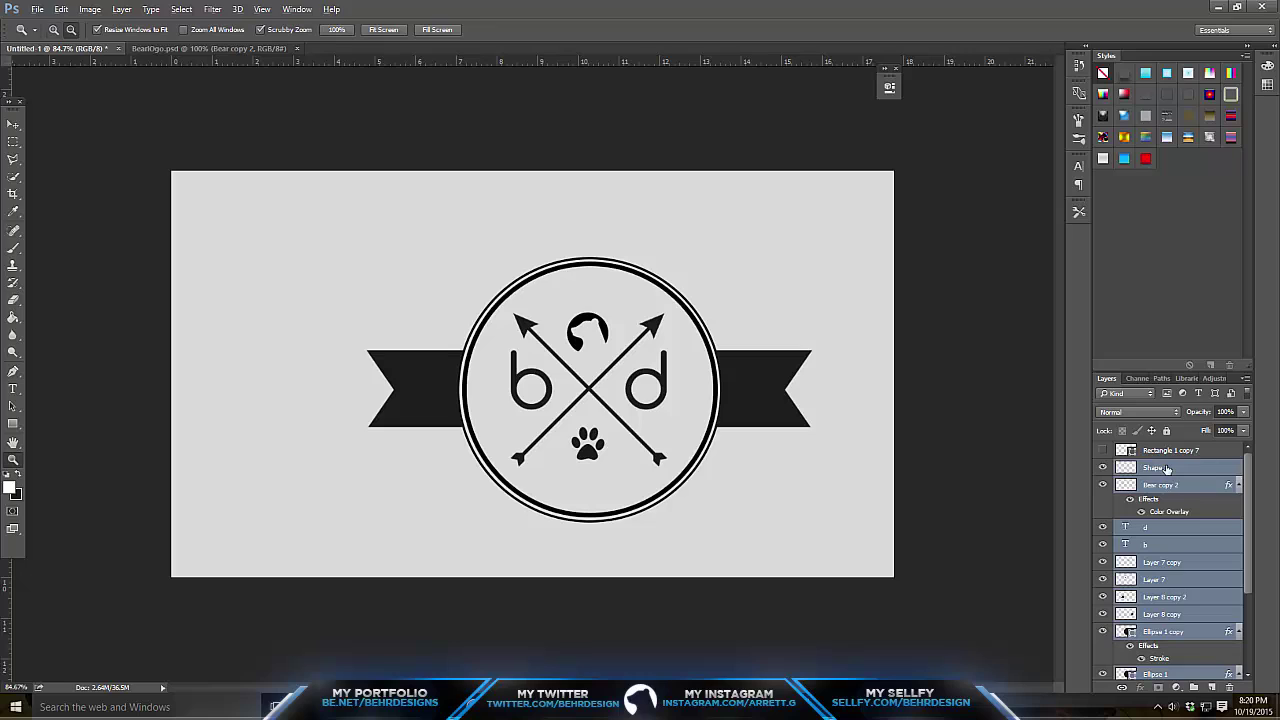
key("ctrl+g")
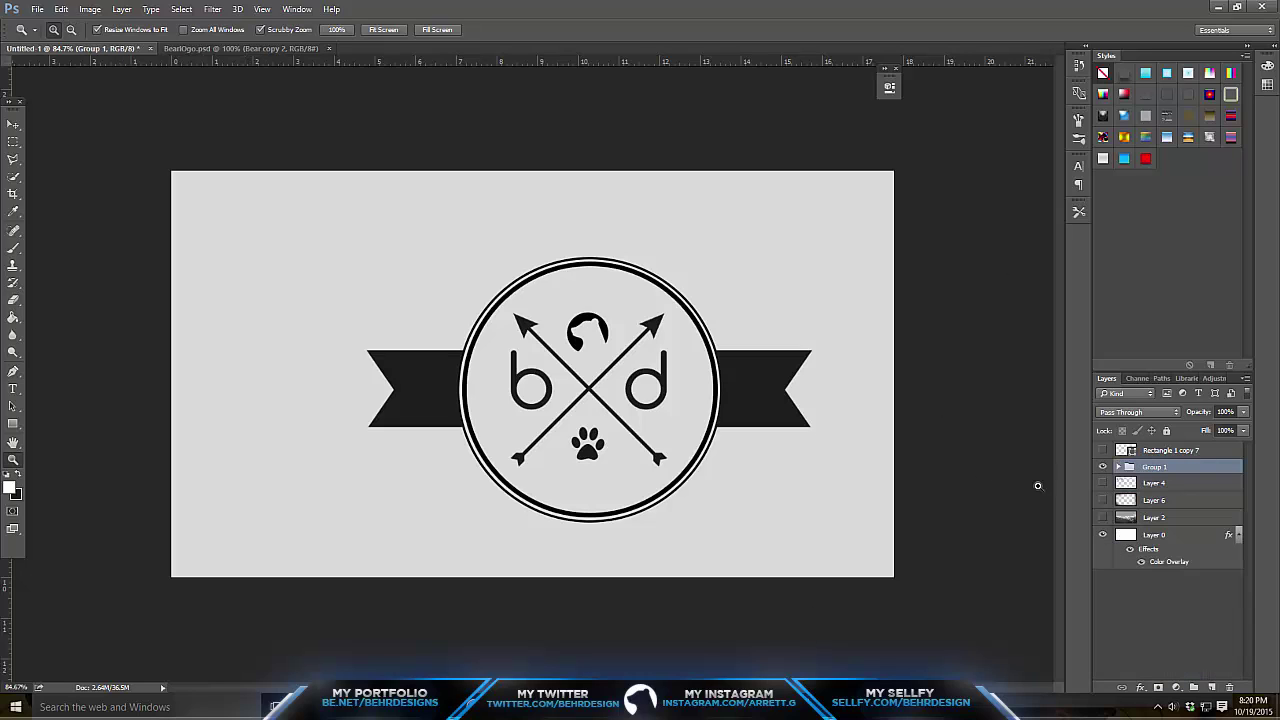
left_click(1104, 466)
Duplicate Group 1 and merge the visible copy into a single layer.
key("ctrl+j")
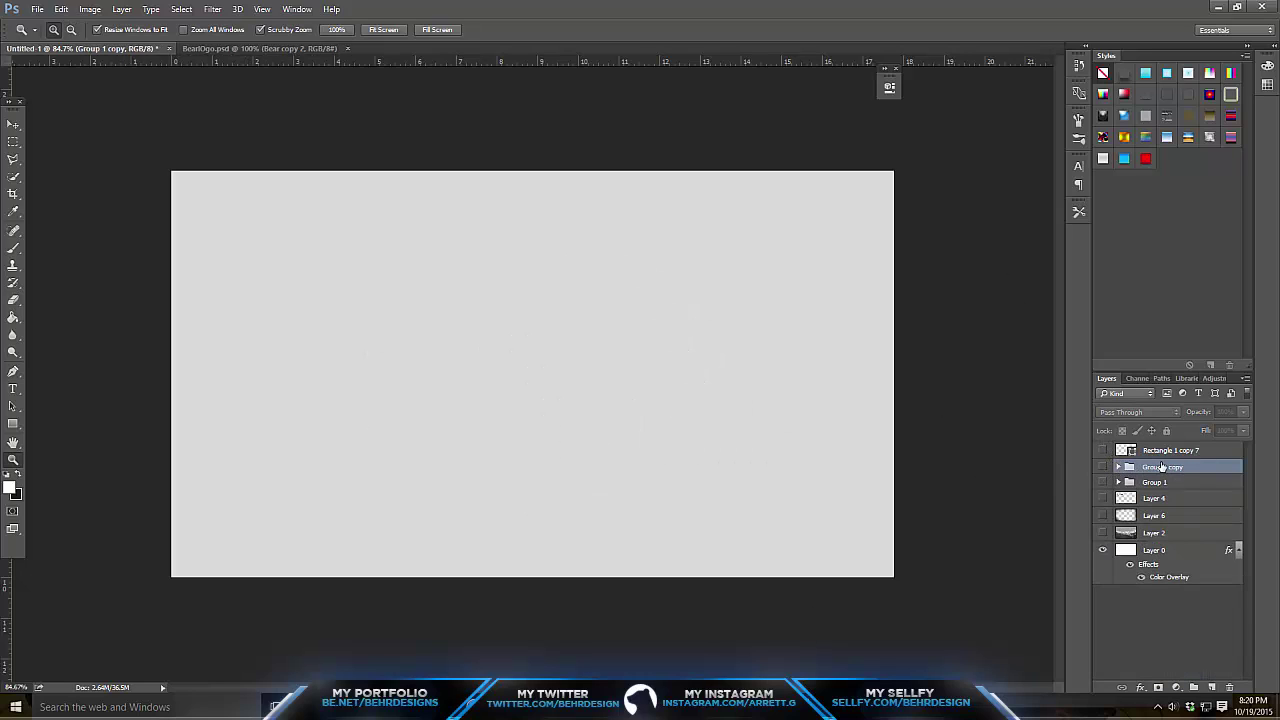
left_click(1104, 467)
right_click(1190, 468)
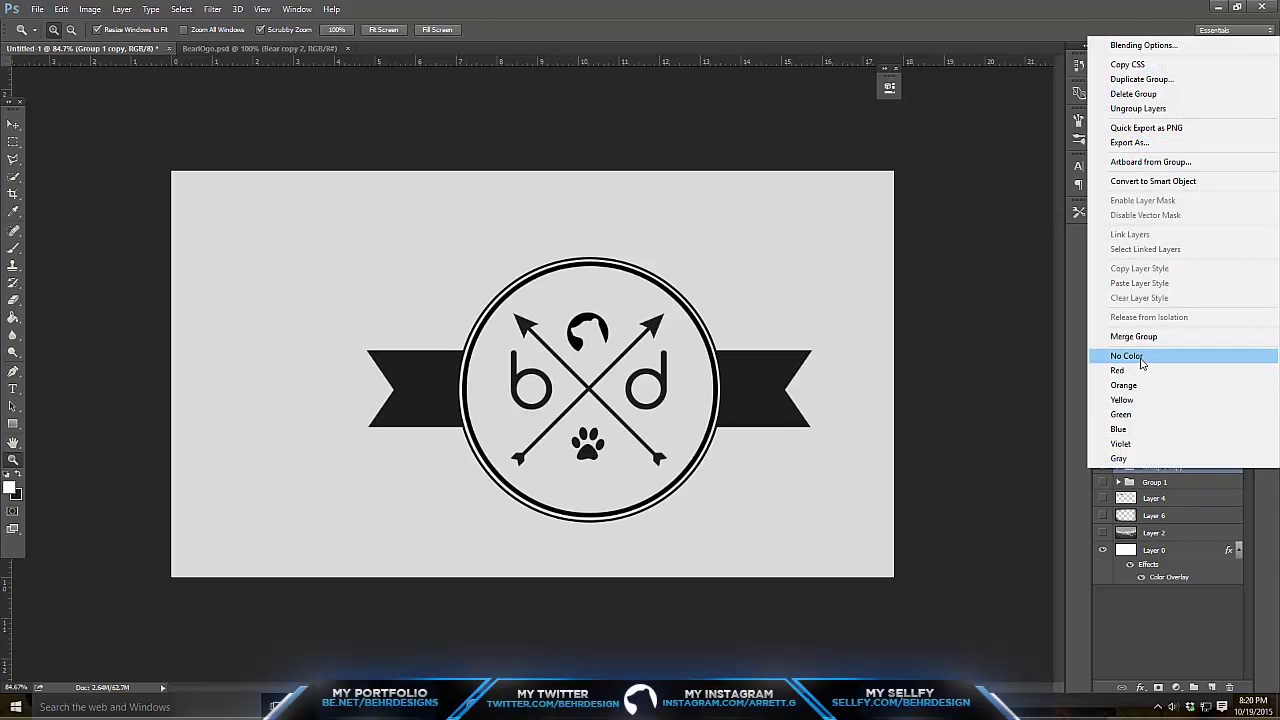
left_click(1130, 340)
right_click(1172, 468)
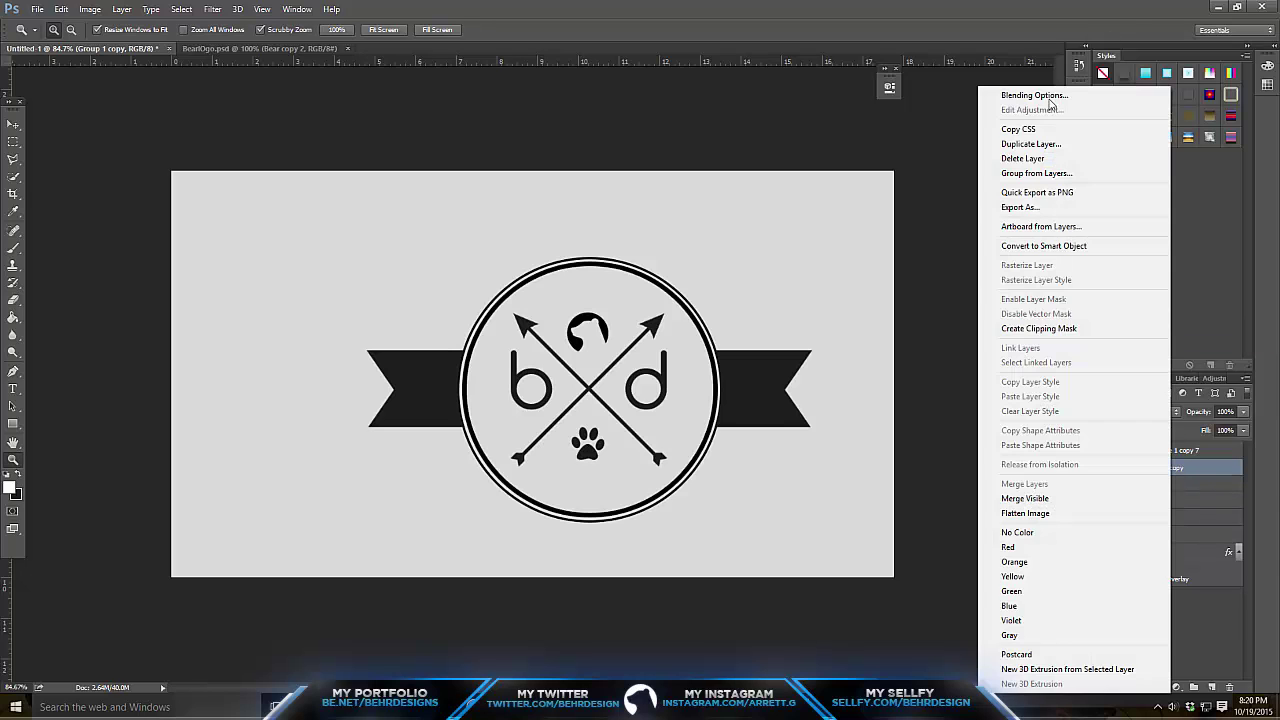
Give the merged badge a pale off-white yellow Color Overlay.
left_click(1014, 90)
left_click(748, 330)
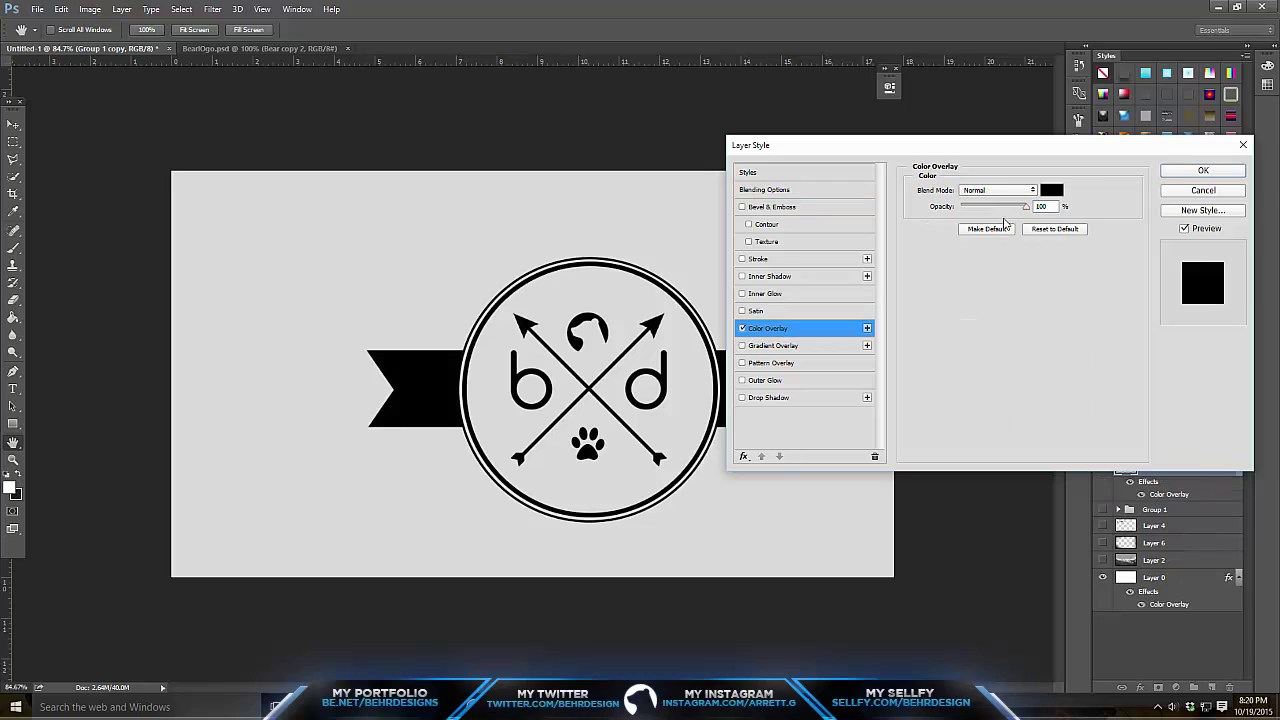
left_click(1051, 190)
left_click_drag(1040, 510, 1040, 532)
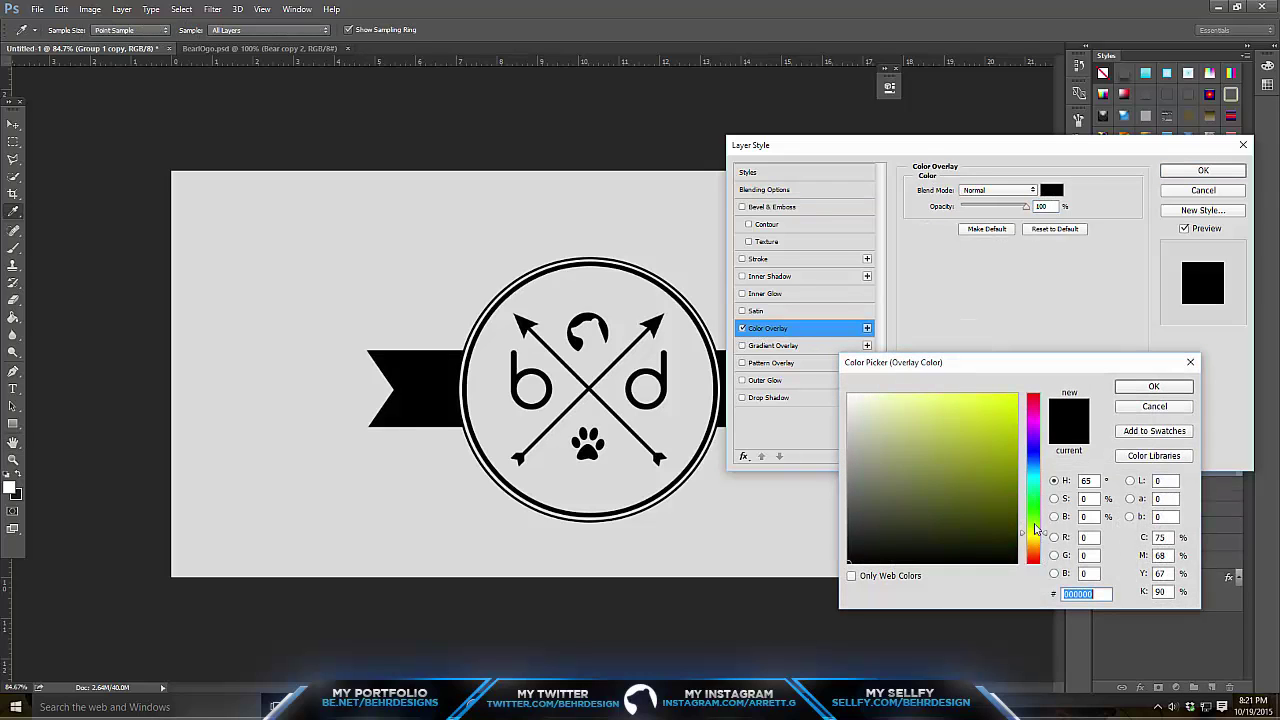
mouse_move(882, 400)
left_mouse_down()
mouse_move(896, 380)
mouse_move(885, 394)
left_mouse_up()
left_click(1153, 386)
left_click(1203, 170)
Add a pink-red #ff6464 Color Overlay to the background layer Layer 0.
left_click(1160, 578)
right_click(1165, 579)
left_click(995, 93)
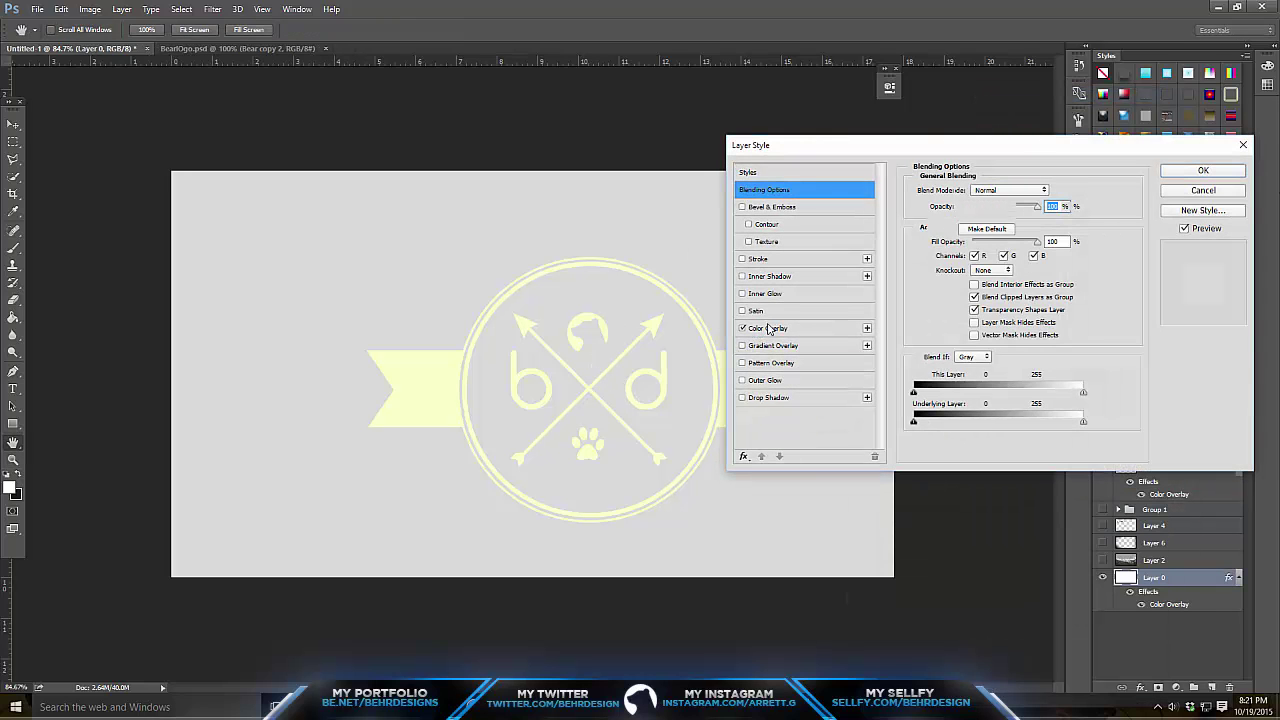
left_click(768, 328)
left_click(1051, 189)
left_click(989, 399)
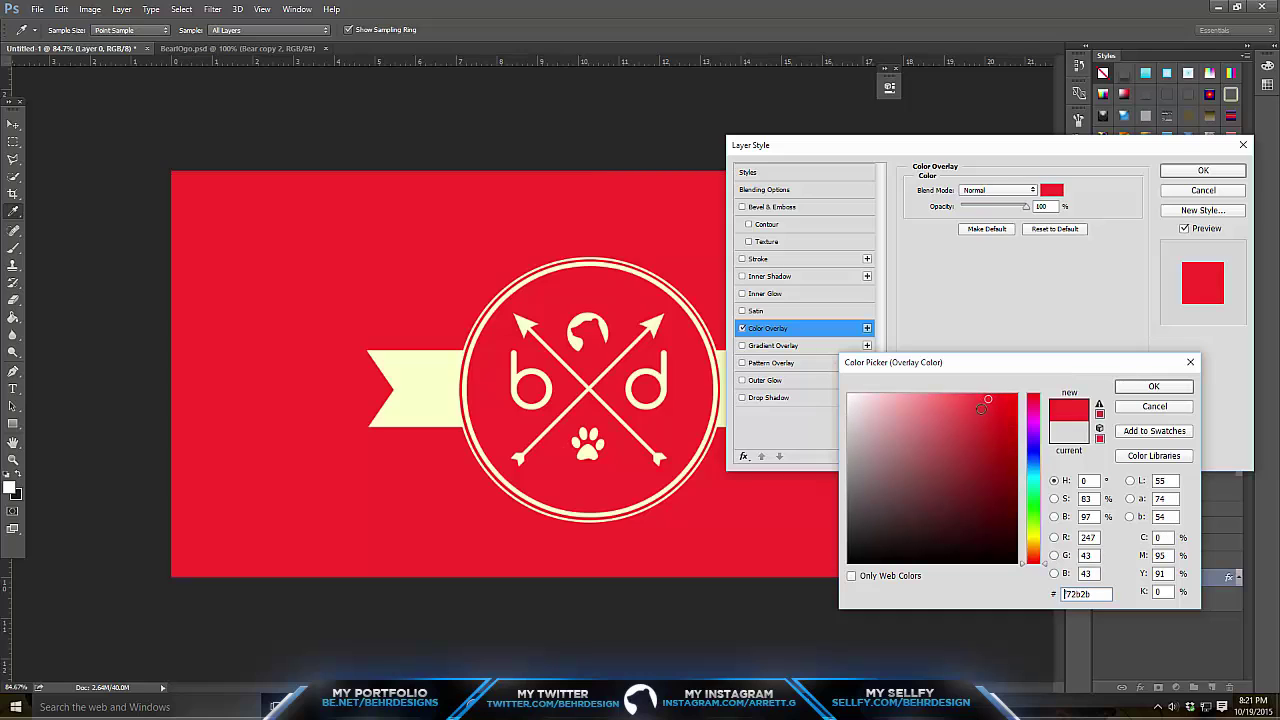
left_click_drag(989, 399, 950, 399)
left_click(1153, 387)
left_click(1203, 170)
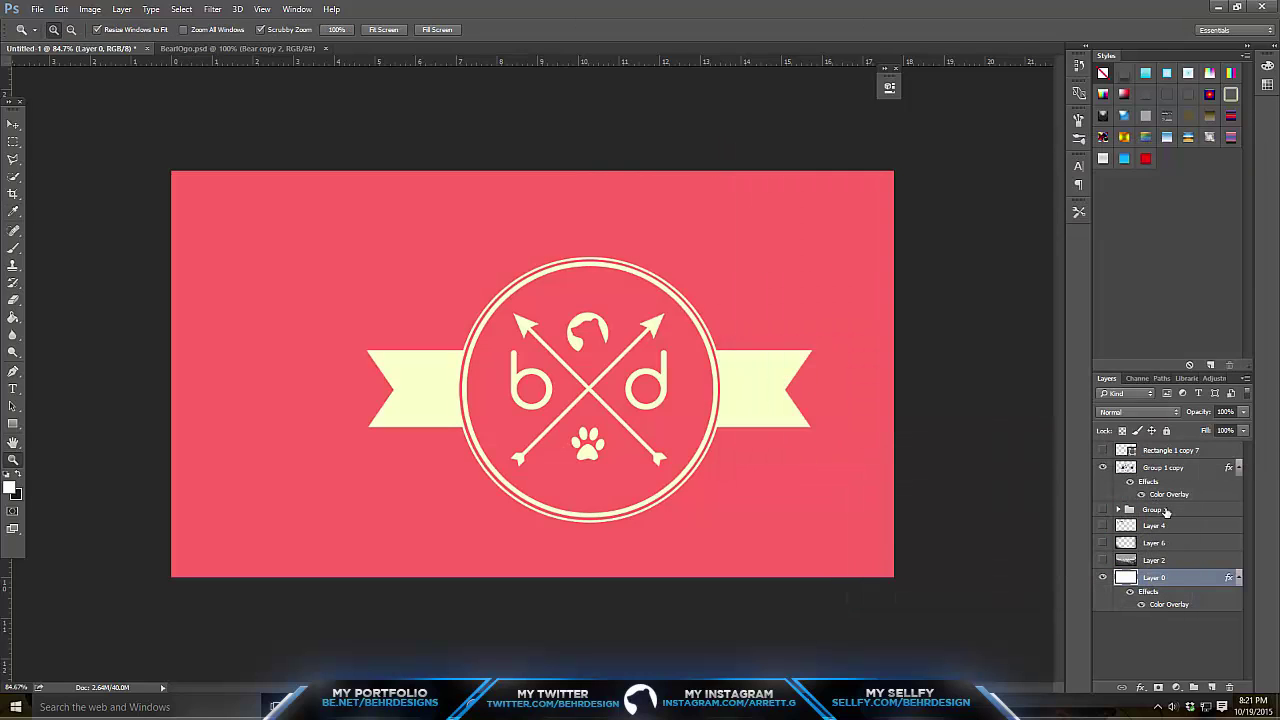
Change the Group 1 copy overlay colour to light grey #efefef.
left_click(1167, 470)
right_click(1167, 470)
left_click(1000, 96)
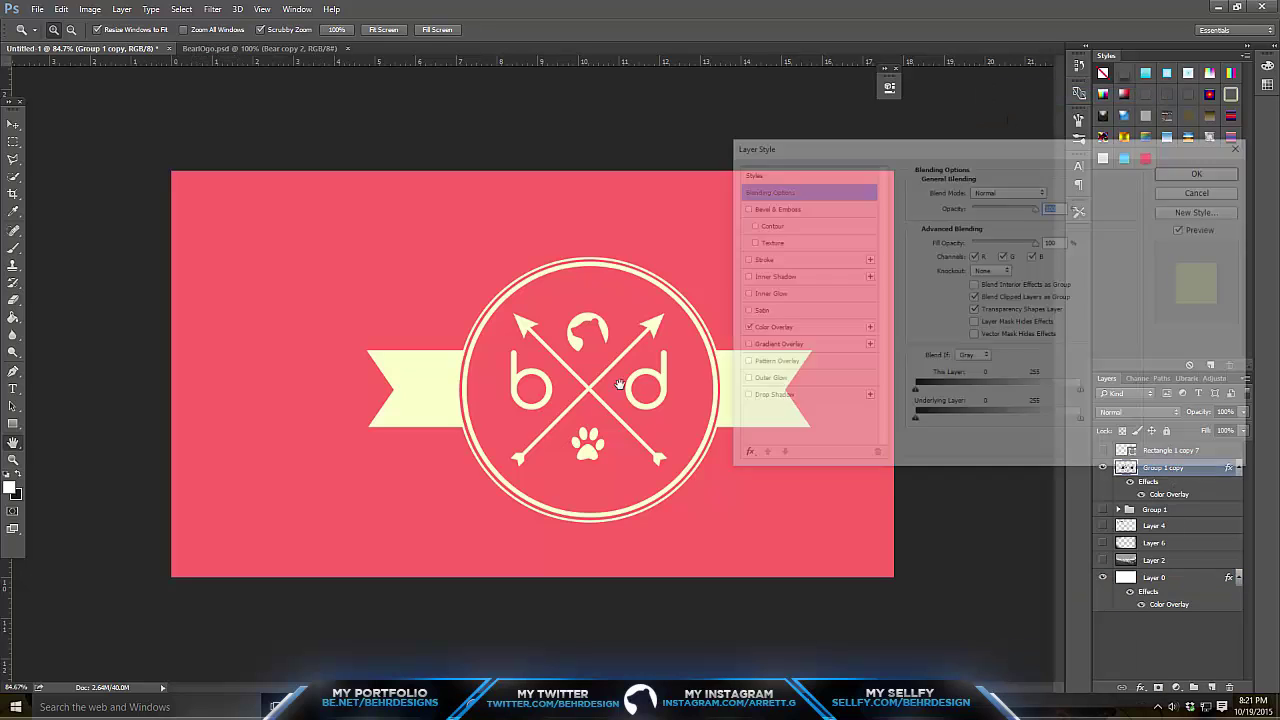
left_click(767, 328)
left_click(1000, 190)
left_click(1051, 190)
mouse_move(857, 409)
left_mouse_down()
mouse_move(868, 414)
mouse_move(843, 416)
mouse_move(847, 404)
left_mouse_up()
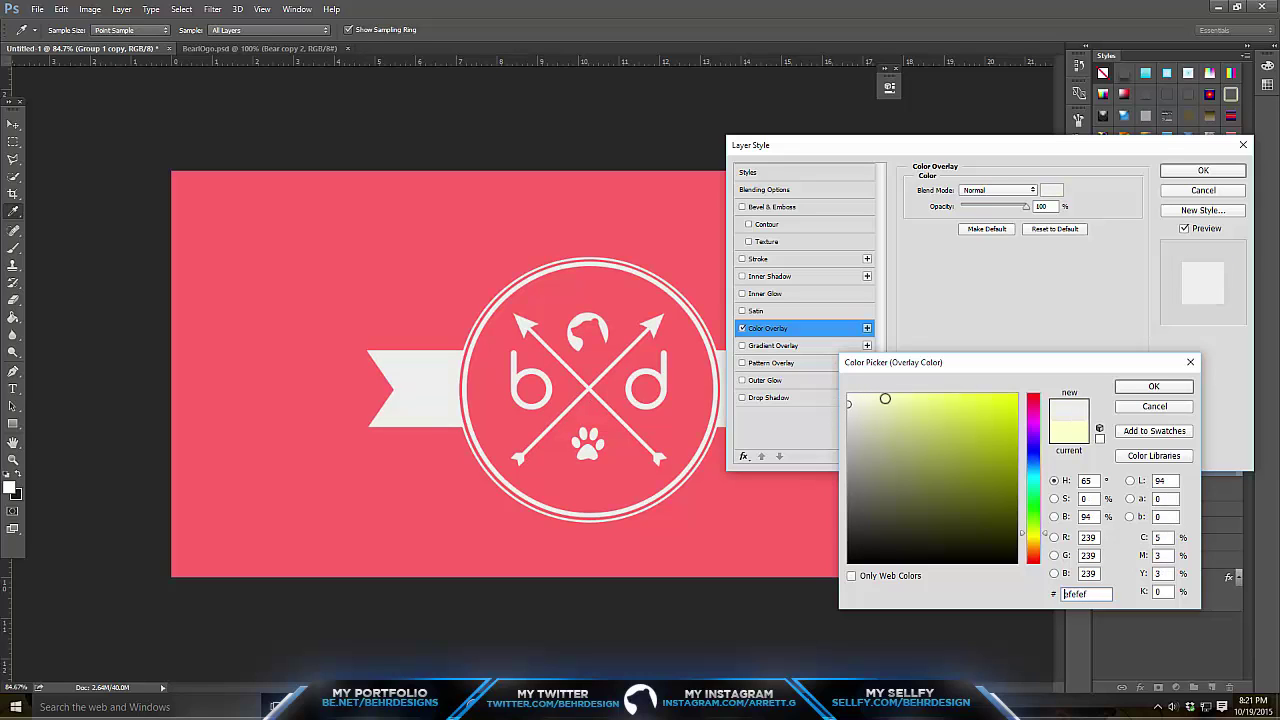
left_click(1153, 386)
key("z")
left_click(1202, 170)
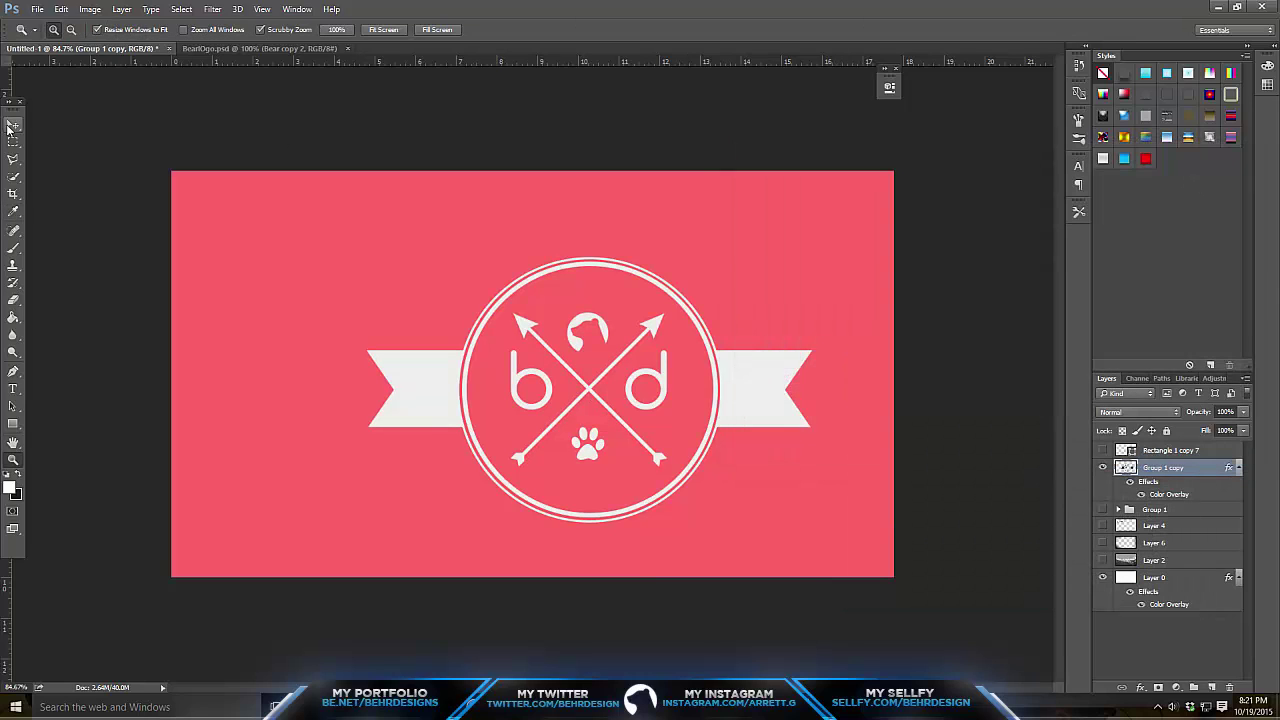
Drag the badge a little left on the canvas, then expand and collapse Group 1.
left_click(13, 124)
left_click_drag(535, 280, 484, 277)
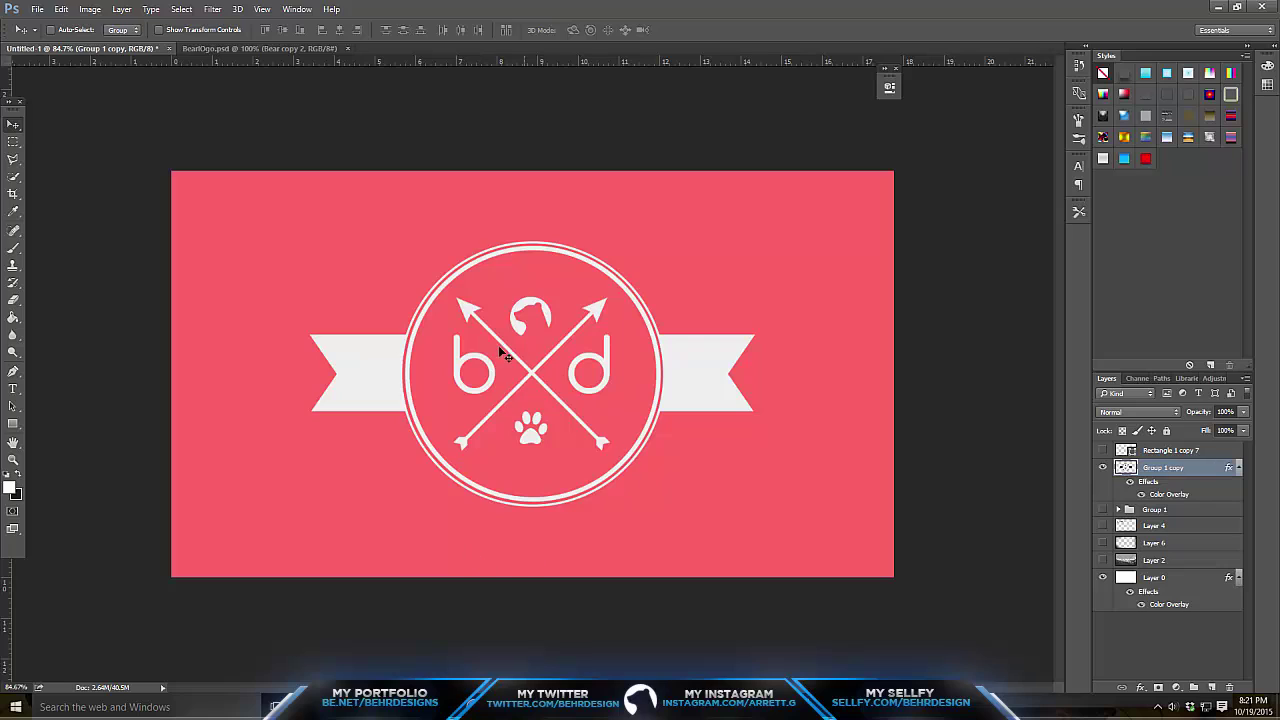
left_click(1119, 510)
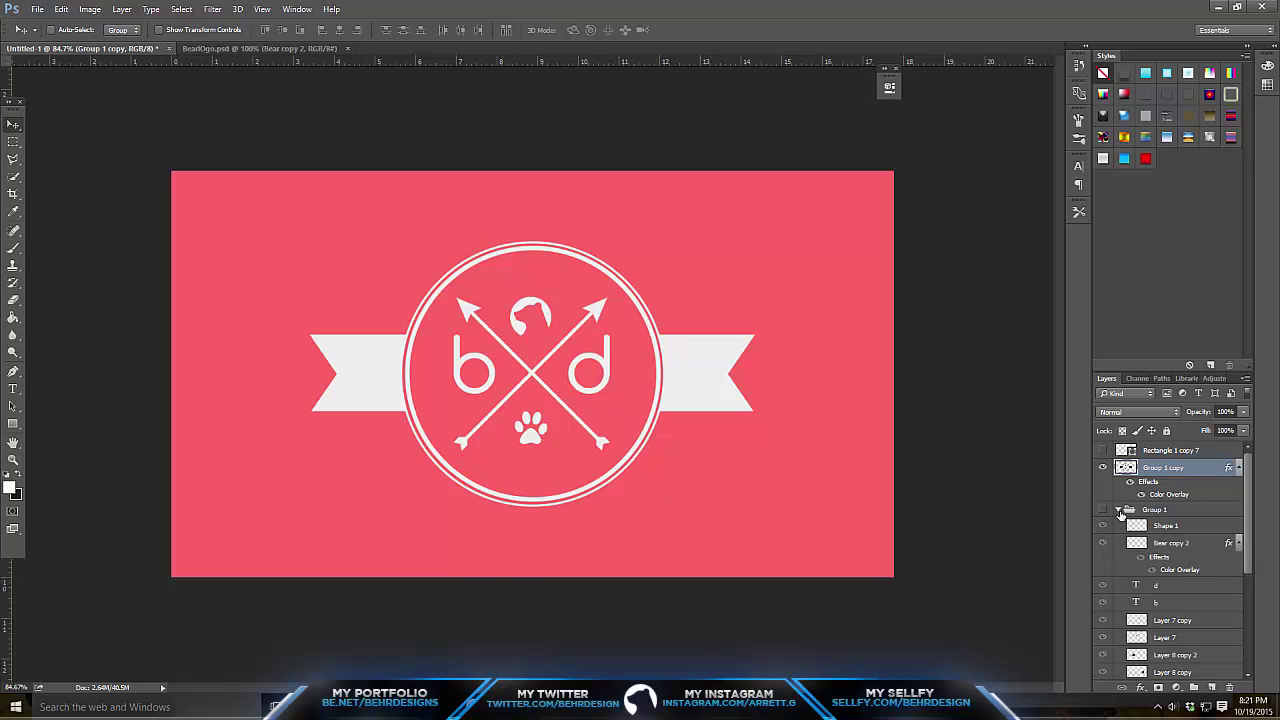
left_click(1119, 510)
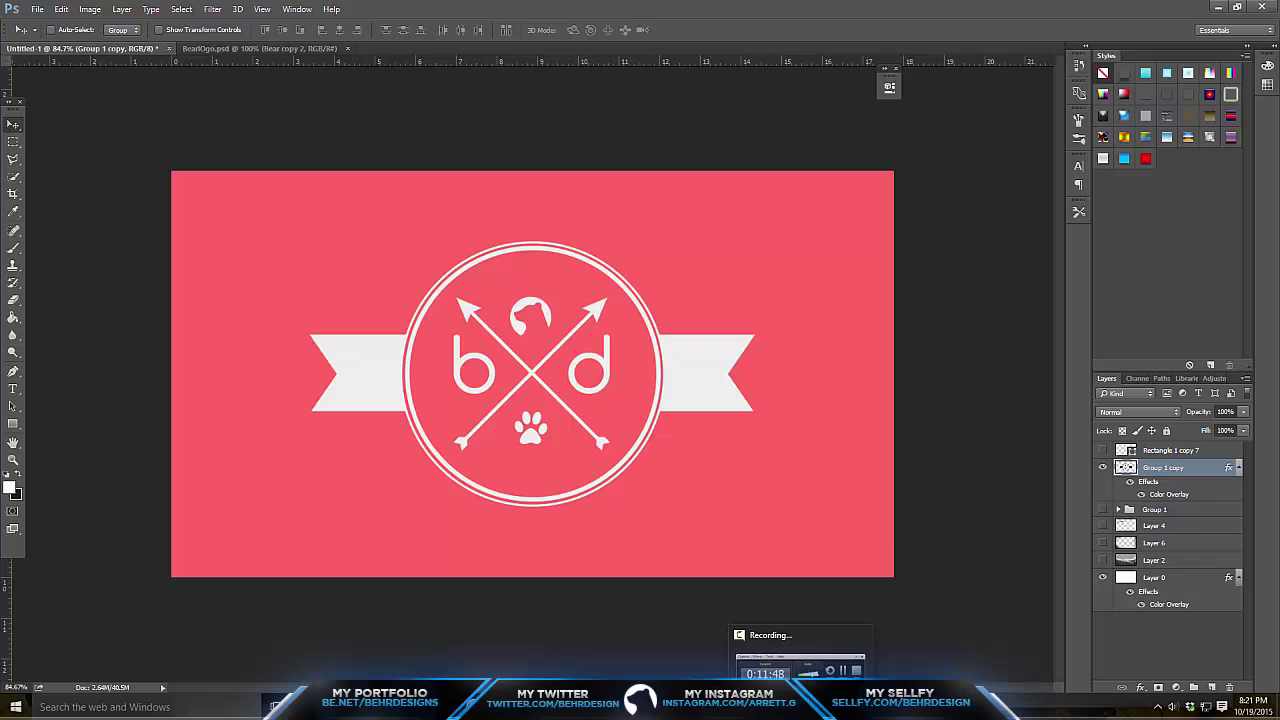
left_click(800, 665)
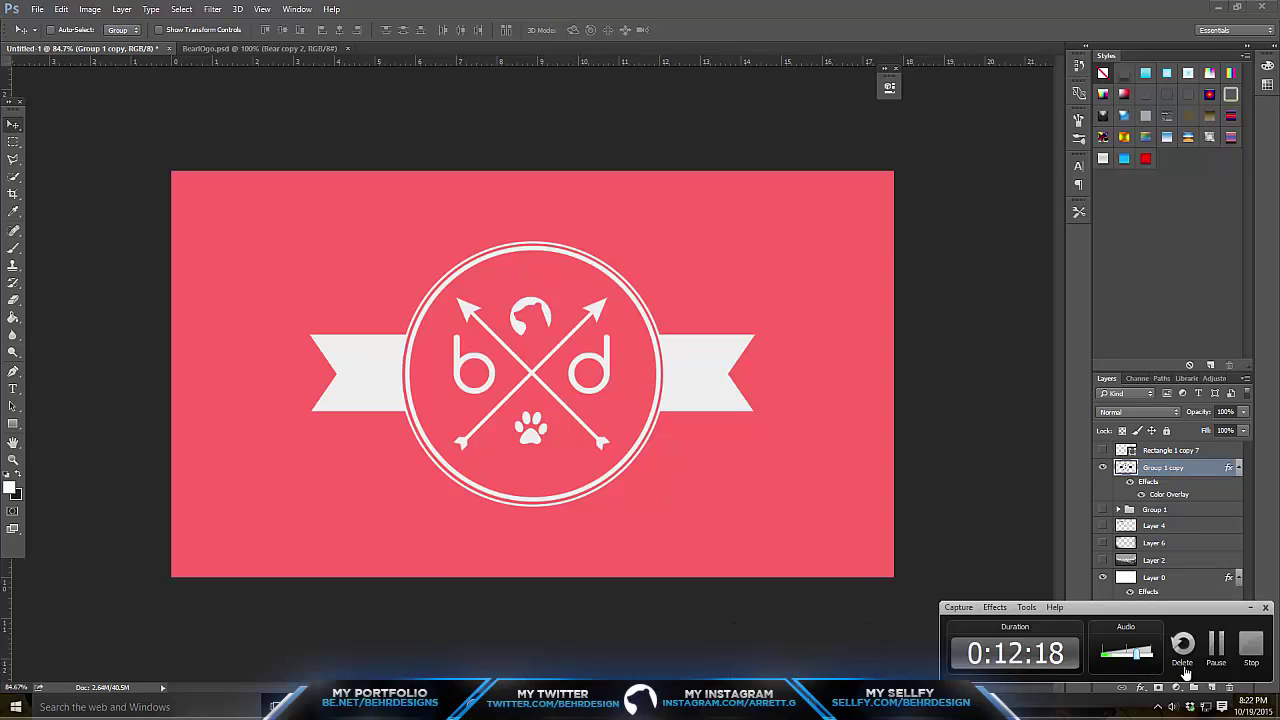